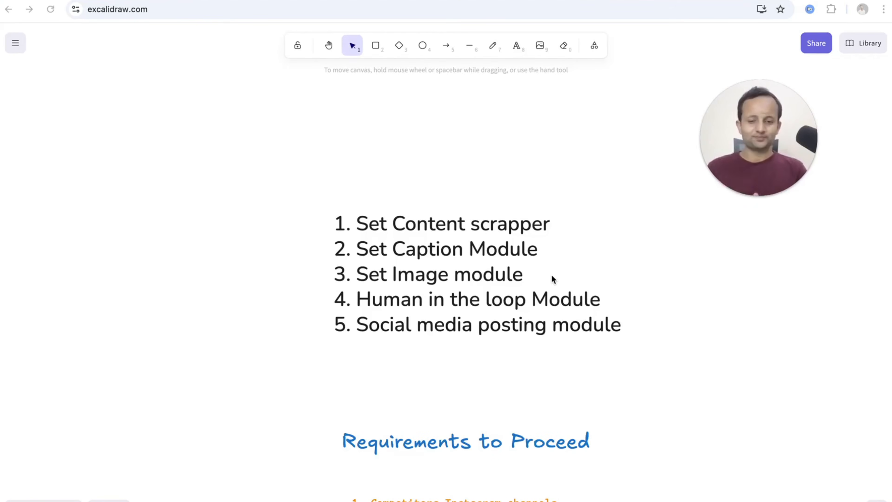
- Renumber the last two Requirements to Proceed items: brand template/styling/logo as 5 and writing tone as 6
{"action": "scroll", "coordinate": [553, 280], "scroll_direction": "down", "scroll_amount": 5}
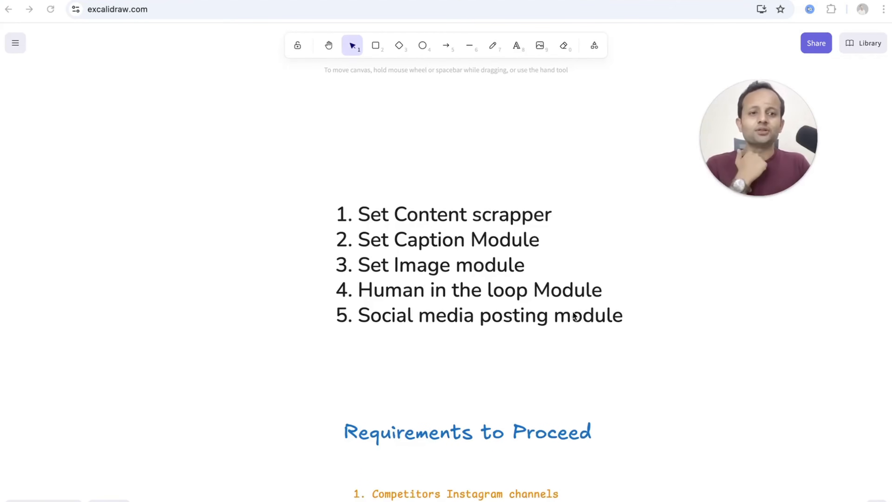
{"action": "scroll", "coordinate": [572, 312], "scroll_direction": "down", "scroll_amount": 1}
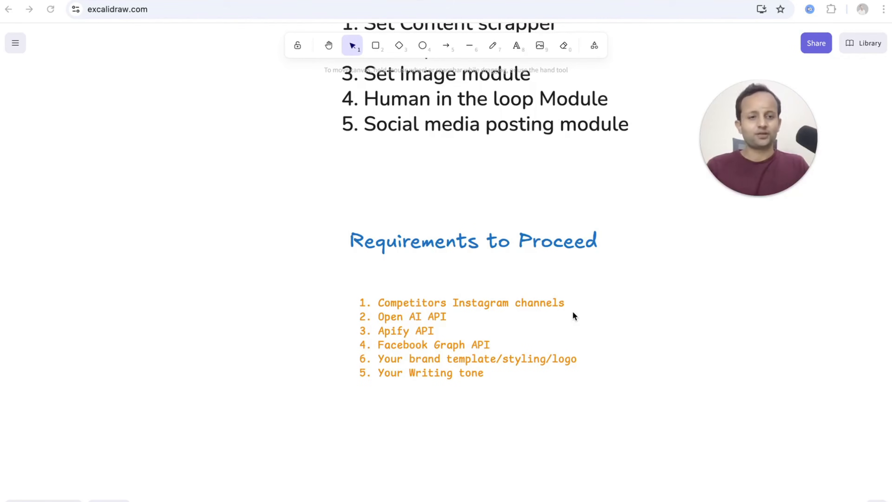
{"action": "scroll", "coordinate": [571, 316], "scroll_direction": "down", "scroll_amount": 1}
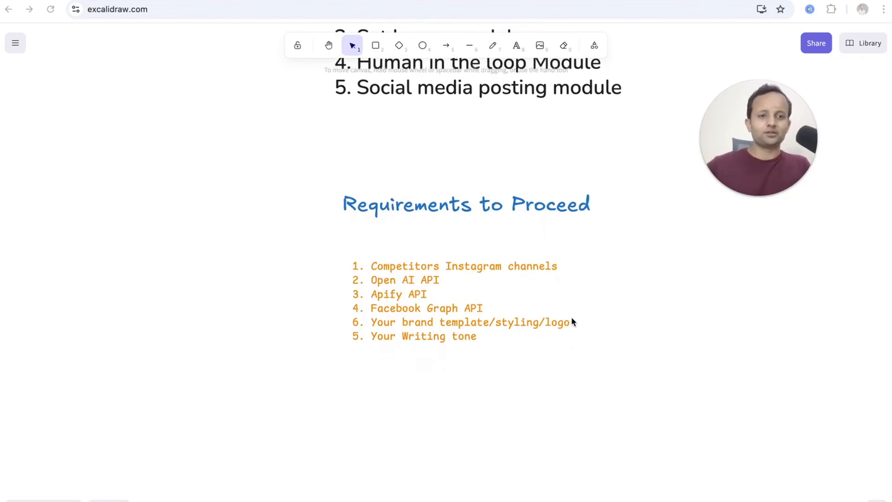
{"action": "scroll", "coordinate": [571, 316], "scroll_direction": "down", "scroll_amount": 1}
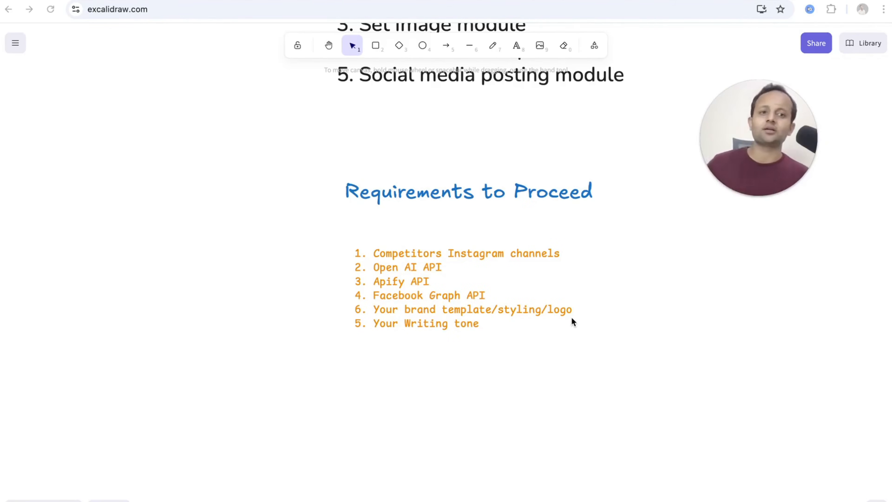
{"action": "double_click", "coordinate": [564, 326]}
{"action": "left_click", "coordinate": [361, 323]}
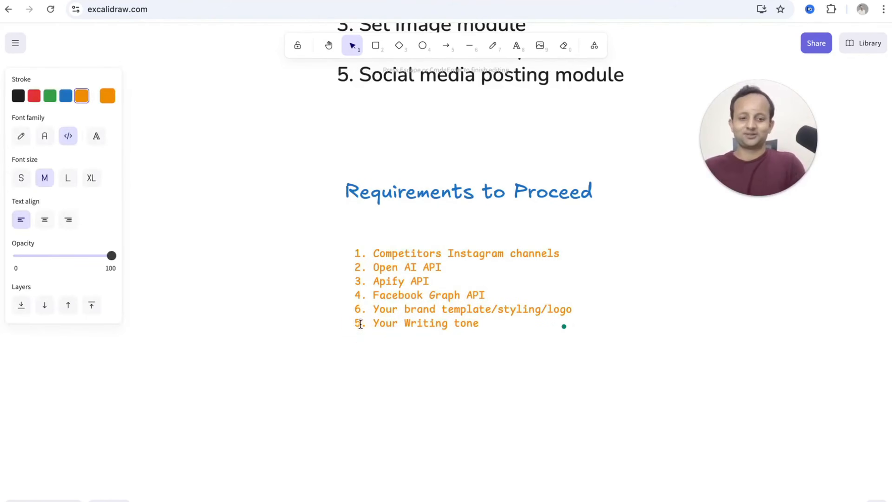
{"action": "key", "text": "BackSpace"}
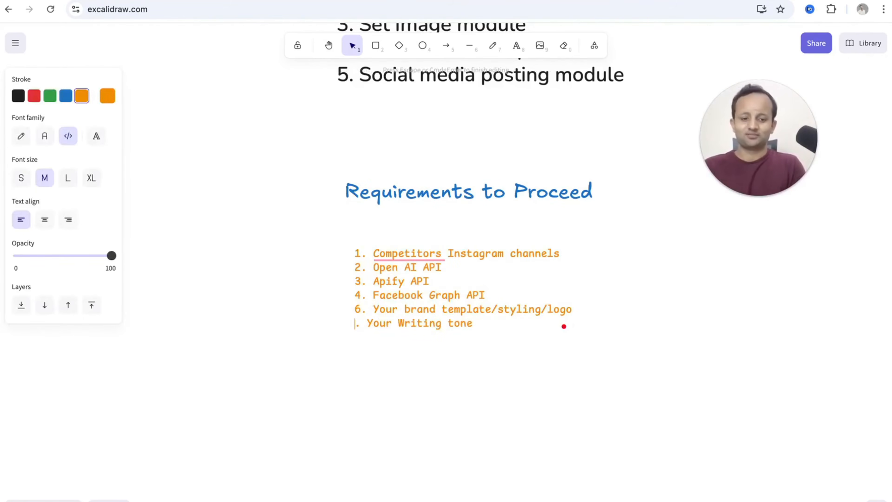
{"action": "type", "text": "6"}
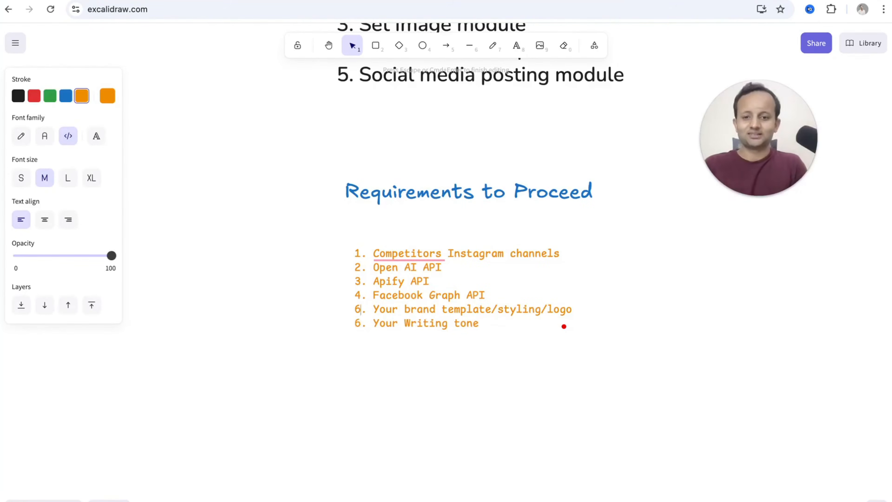
{"action": "key", "text": "Up"}
{"action": "key", "text": "BackSpace"}
{"action": "type", "text": "5"}
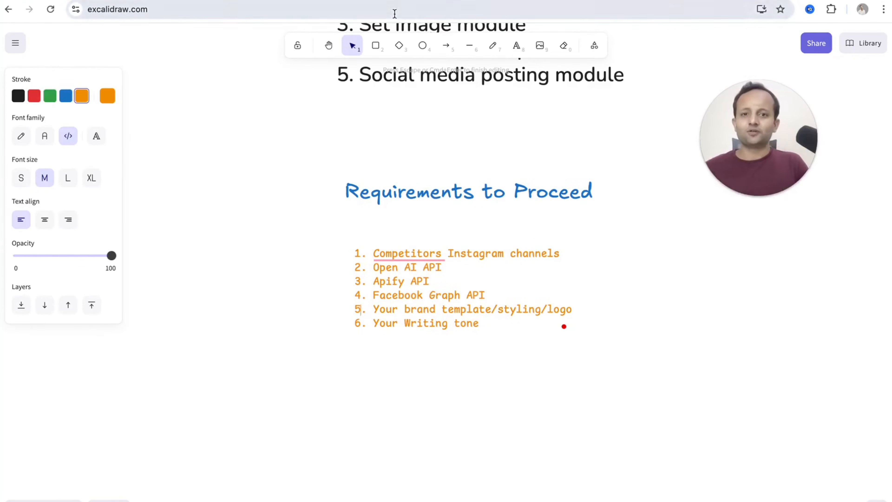
- Switch to the n8n workflow and examine its overall layout and the opening Schedule Trigger and Apify Instagram Scraper nodes
{"action": "left_click", "coordinate": [394, 1]}
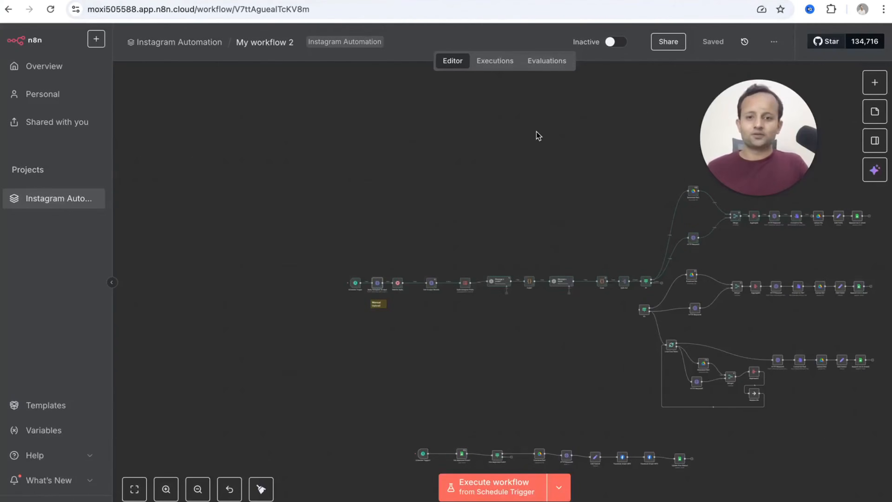
{"action": "scroll", "coordinate": [535, 135], "scroll_direction": "down", "scroll_amount": 3}
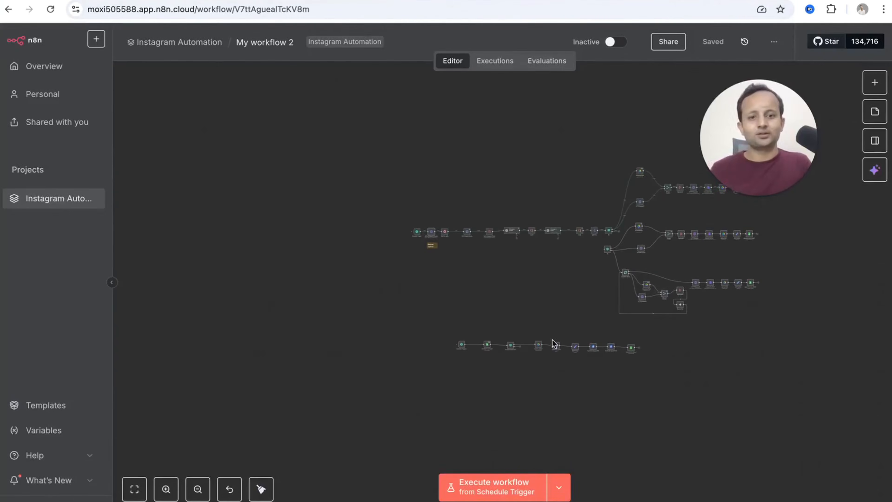
{"action": "scroll", "coordinate": [444, 253], "scroll_direction": "up", "scroll_amount": 5}
{"action": "mouse_move", "coordinate": [242, 231]}
{"action": "scroll", "coordinate": [266, 251], "scroll_direction": "left", "scroll_amount": 3}
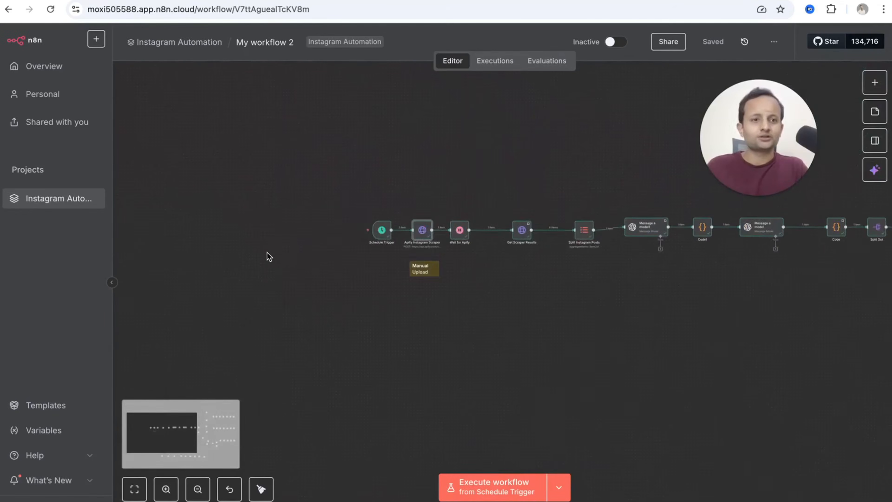
{"action": "scroll", "coordinate": [299, 257], "scroll_direction": "up", "scroll_amount": 1}
{"action": "scroll", "coordinate": [379, 279], "scroll_direction": "right", "scroll_amount": 1}
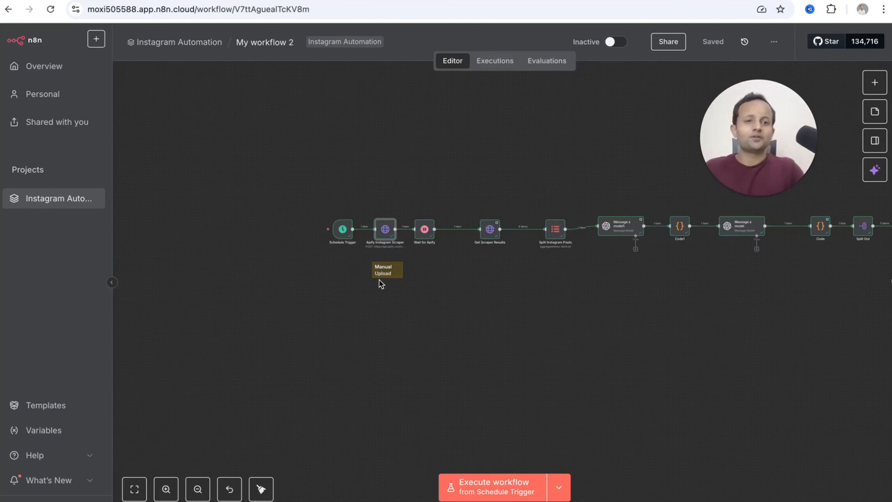
{"action": "scroll", "coordinate": [357, 312], "scroll_direction": "up", "scroll_amount": 5}
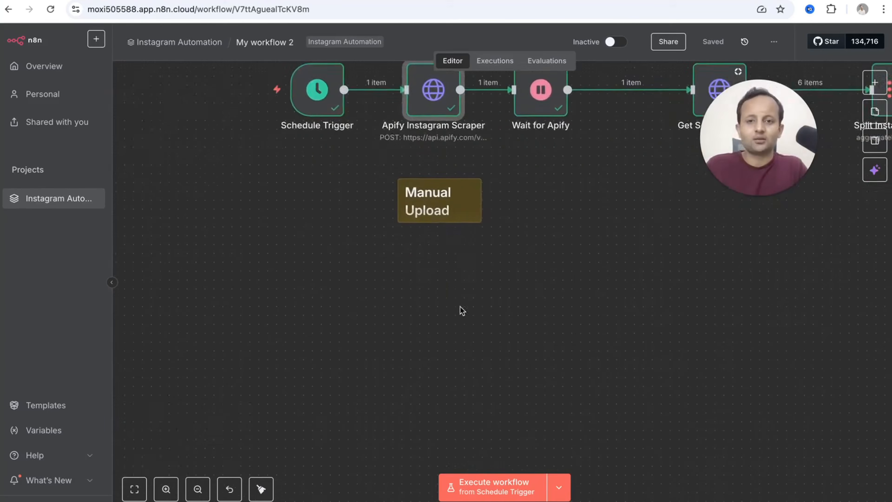
{"action": "scroll", "coordinate": [462, 310], "scroll_direction": "up", "scroll_amount": 3}
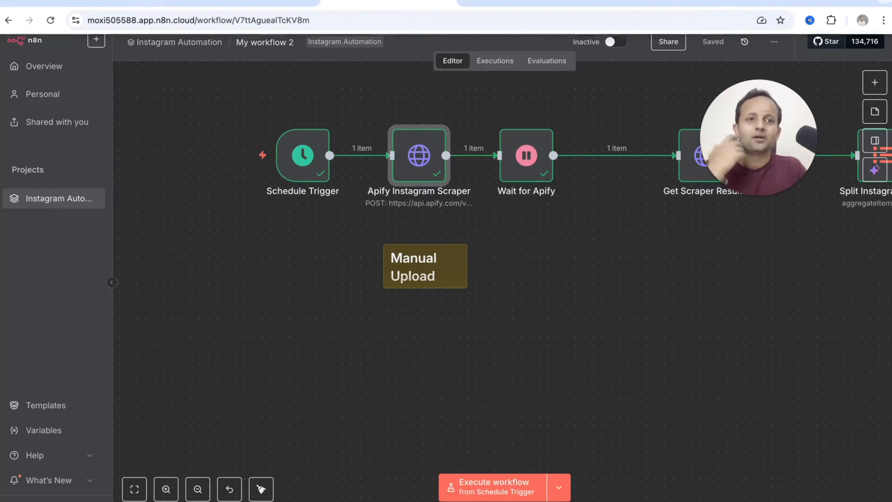
- Open apify.com in a new browser tab
{"action": "left_click", "coordinate": [749, 1]}
{"action": "type", "text": "apif"}
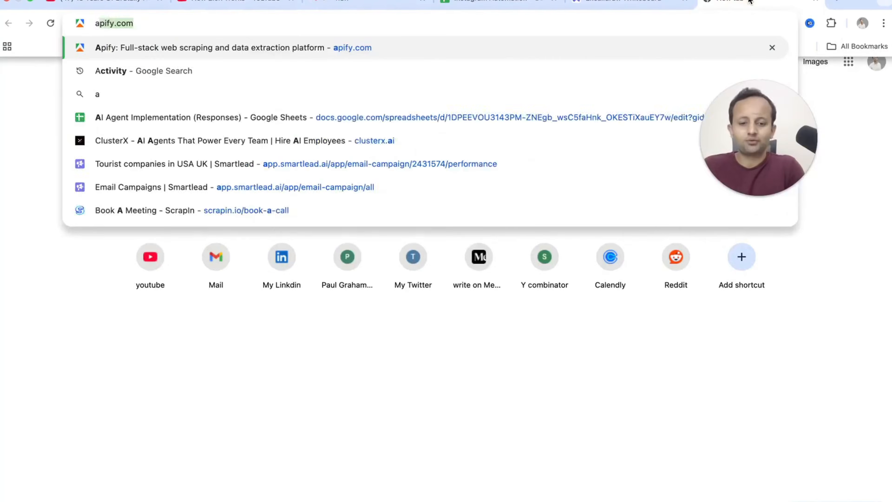
{"action": "type", "text": "y"}
{"action": "key", "text": "Return"}
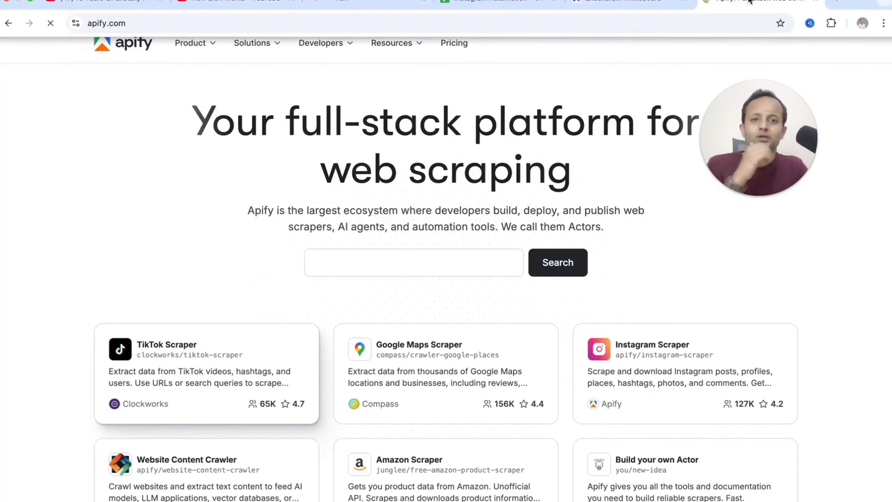
- Open Apify's Instagram Scraper page and try the Actor for free in the Apify console
{"action": "left_click", "coordinate": [506, 270]}
{"action": "type", "text": "Scrap"}
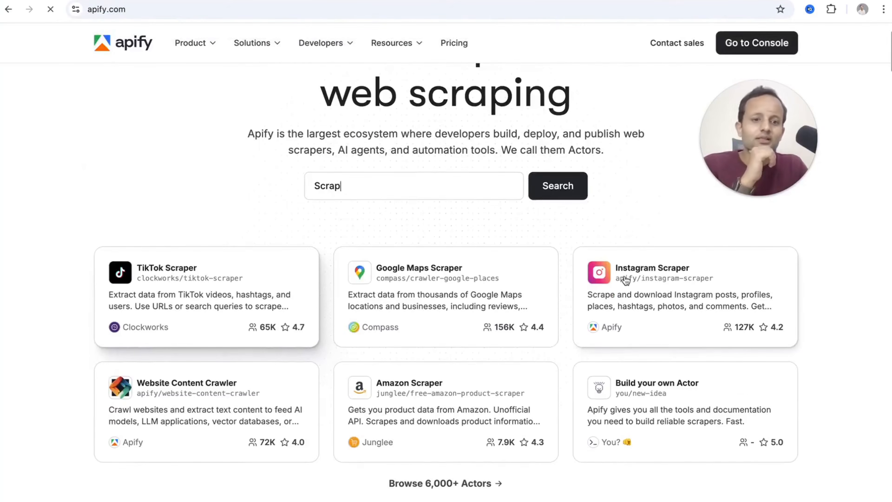
{"action": "type", "text": "e TikTok profiles"}
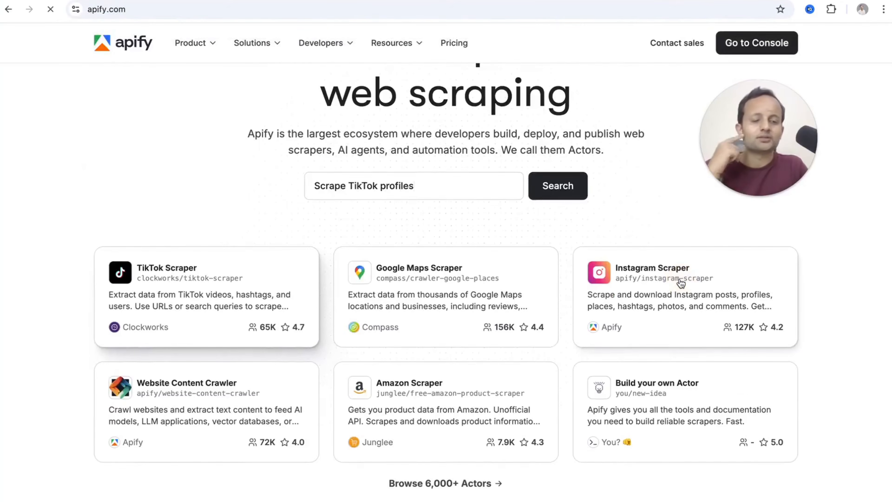
{"action": "left_click", "coordinate": [699, 284]}
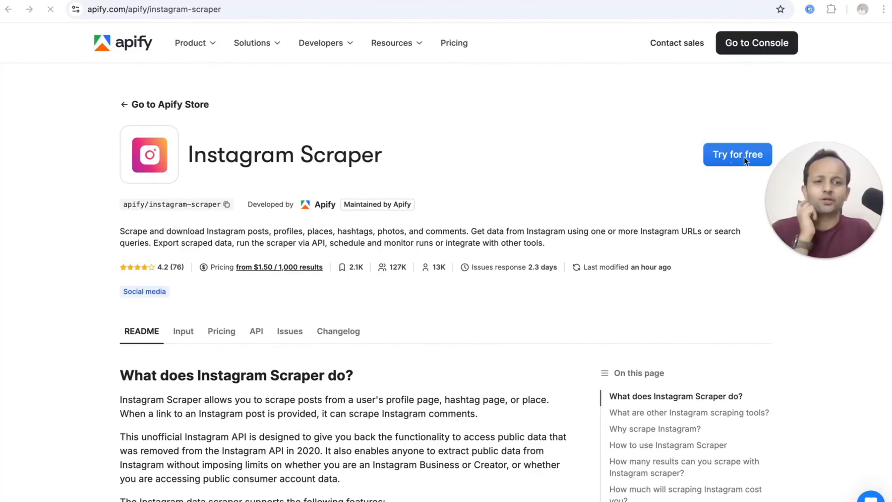
{"action": "left_click", "coordinate": [729, 159]}
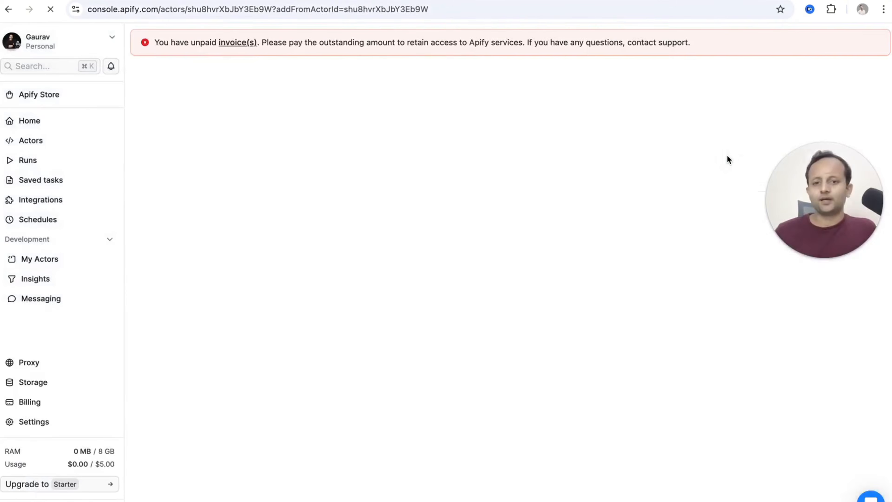
- Show the Instagram Scraper's API endpoints and copy the Run Actor endpoint URL
{"action": "left_click_drag", "start_coordinate": [843, 196], "coordinate": [545, 257]}
{"action": "left_click", "coordinate": [843, 109]}
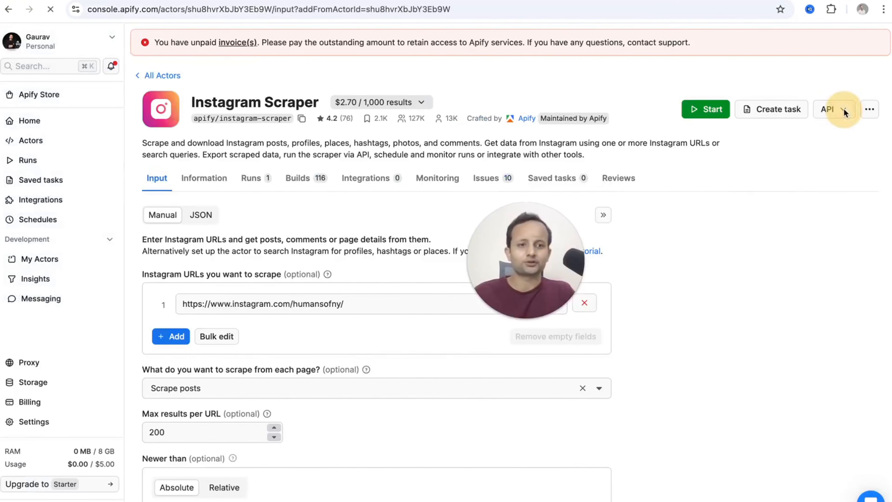
{"action": "left_click", "coordinate": [843, 112]}
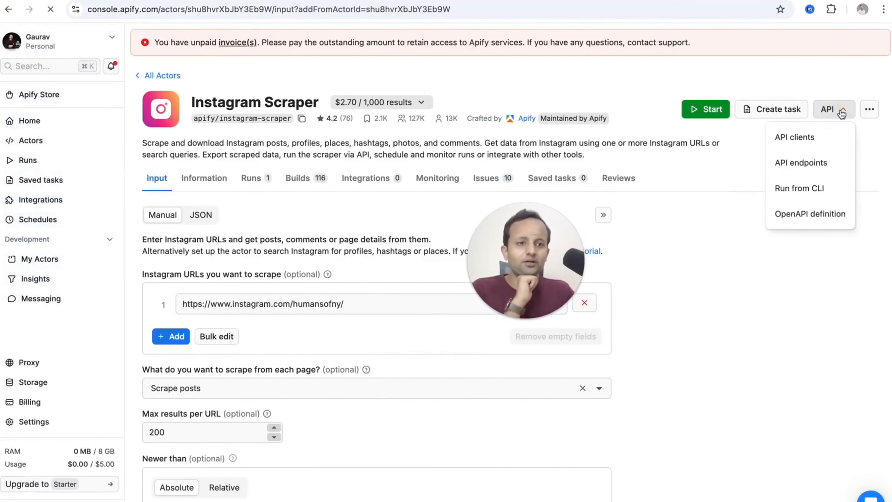
{"action": "left_click", "coordinate": [820, 162]}
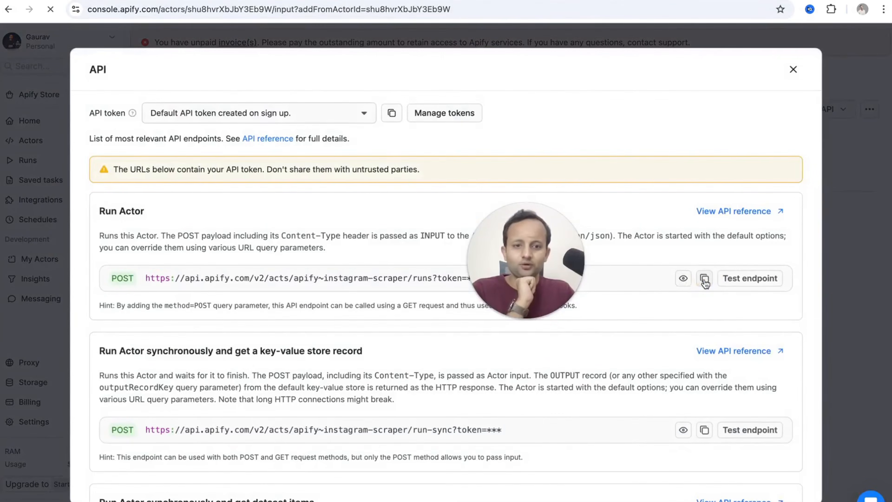
{"action": "left_click", "coordinate": [704, 279]}
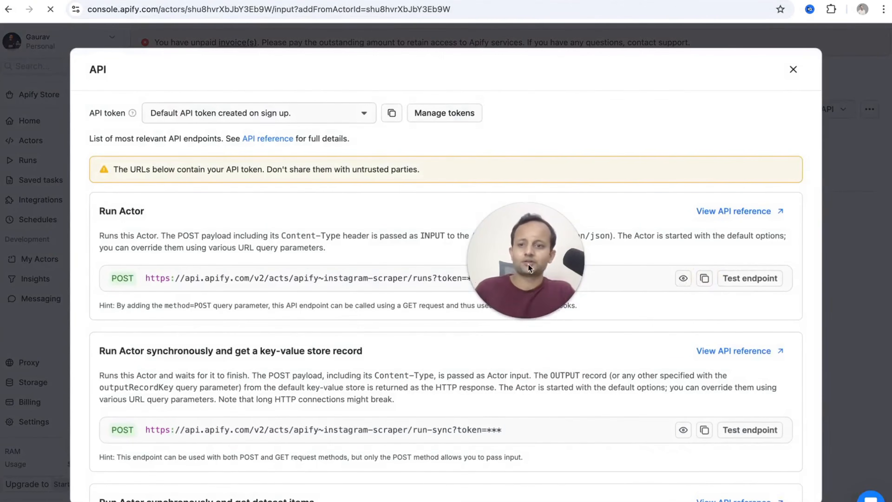
- Review the remaining API endpoints listed for the Instagram Scraper Actor
{"action": "left_click_drag", "start_coordinate": [528, 263], "coordinate": [598, 133]}
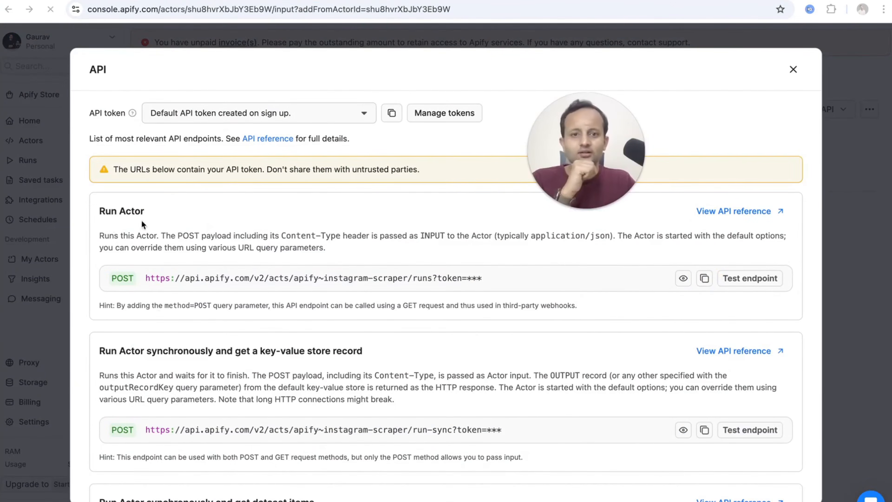
{"action": "scroll", "coordinate": [241, 378], "scroll_direction": "down", "scroll_amount": 5}
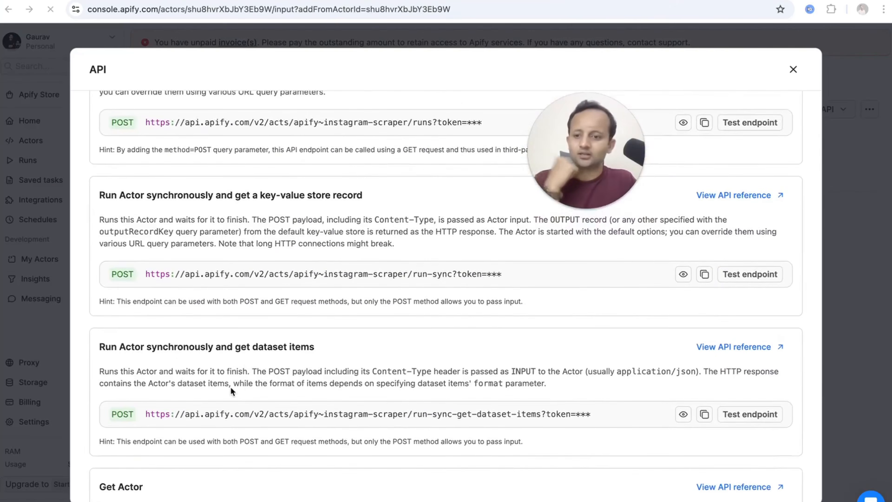
{"action": "scroll", "coordinate": [230, 386], "scroll_direction": "down", "scroll_amount": 4}
{"action": "scroll", "coordinate": [215, 375], "scroll_direction": "down", "scroll_amount": 6}
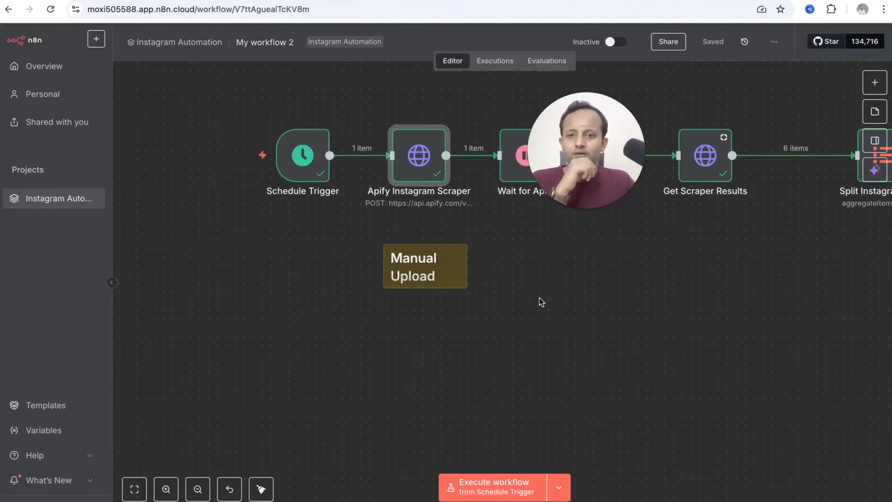
- Switch back to the n8n workflow and examine the Apify Instagram Scraper node's request parameters down to its JSON body
{"action": "scroll", "coordinate": [539, 297], "scroll_direction": "up", "scroll_amount": 1}
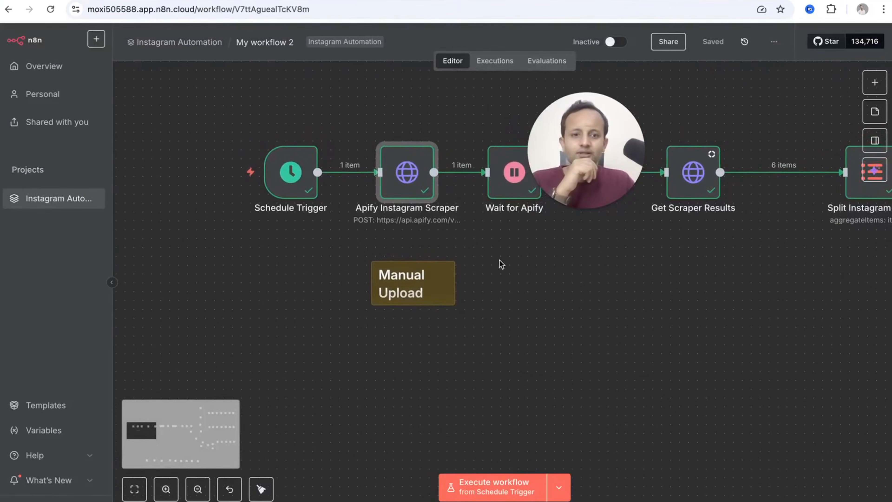
{"action": "scroll", "coordinate": [500, 259], "scroll_direction": "up", "scroll_amount": 1}
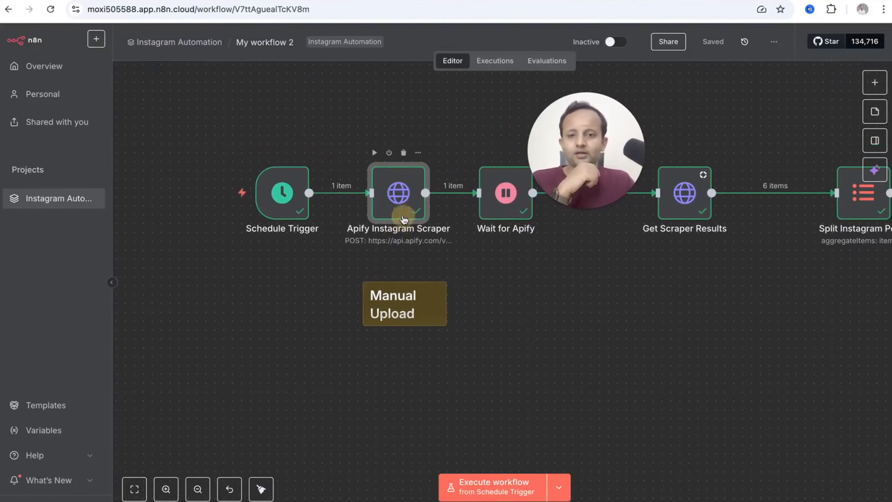
{"action": "left_click", "coordinate": [402, 203]}
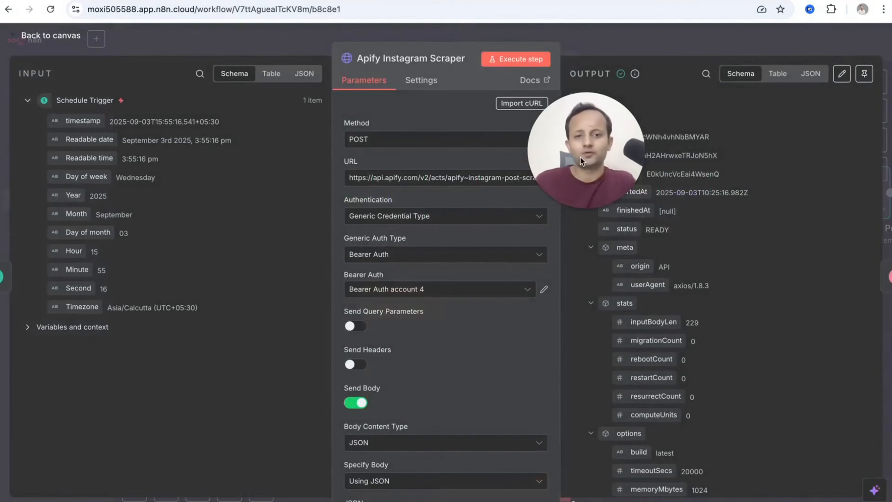
{"action": "left_click_drag", "start_coordinate": [580, 157], "coordinate": [809, 119]}
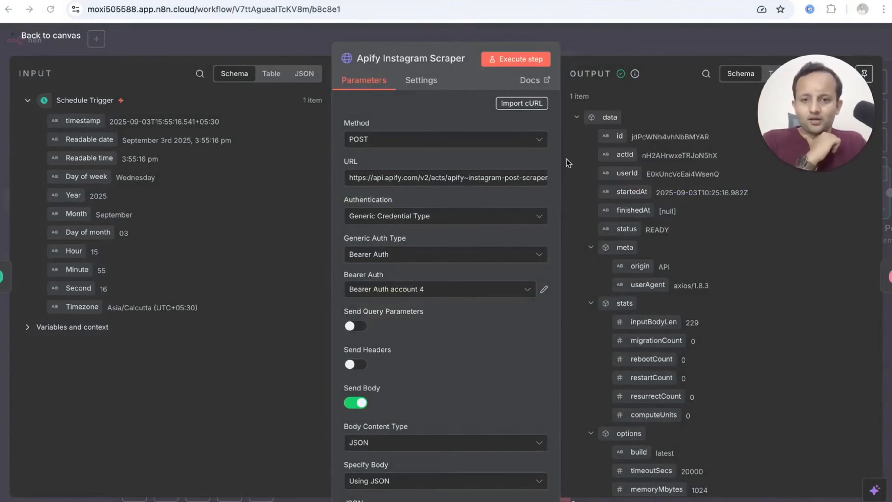
{"action": "scroll", "coordinate": [449, 324], "scroll_direction": "down", "scroll_amount": 6}
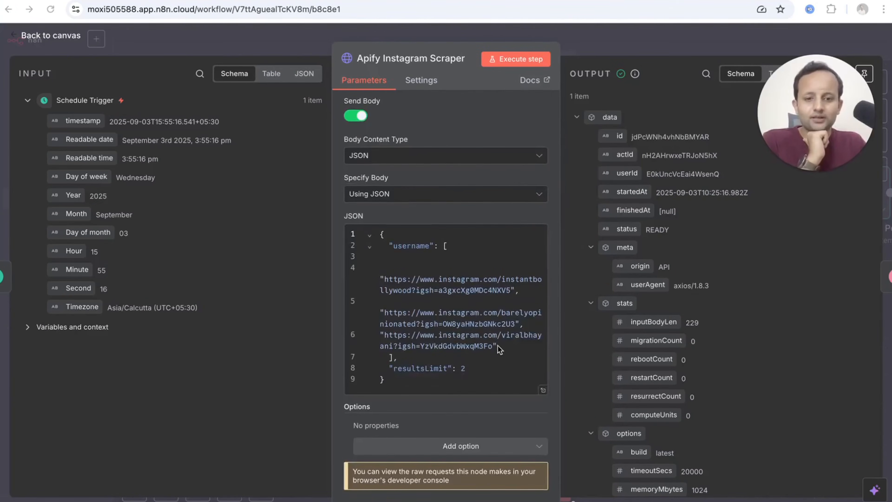
- Inspect the scraper node's JSON body in the expanded editor, including Instagram URLs and results limit, and return to the canvas
{"action": "left_click", "coordinate": [542, 390]}
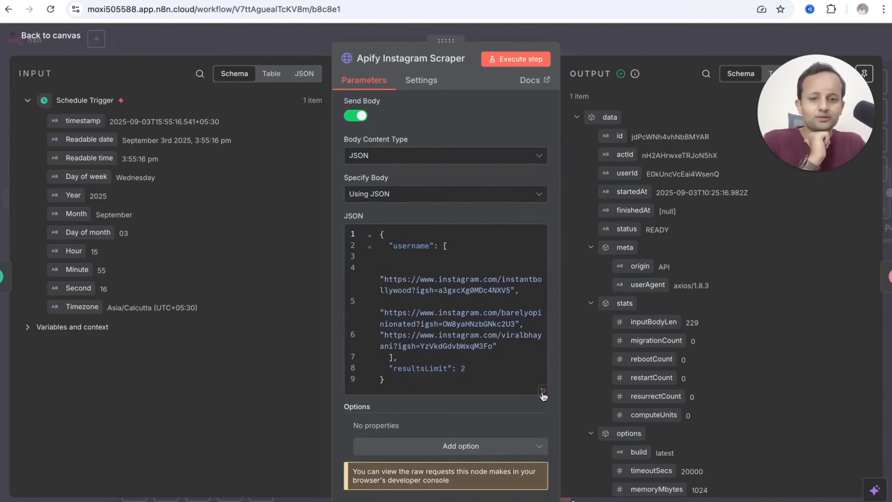
{"action": "left_click", "coordinate": [542, 393]}
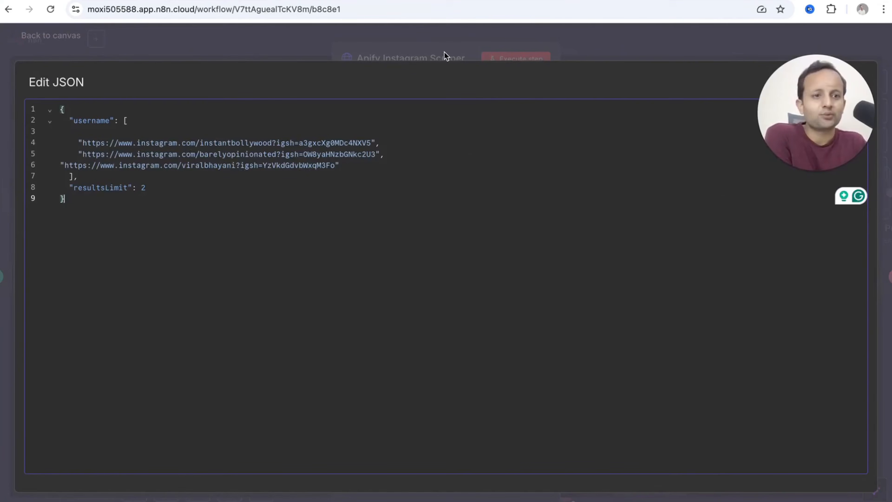
{"action": "key", "text": "Escape"}
{"action": "key", "text": "Escape"}
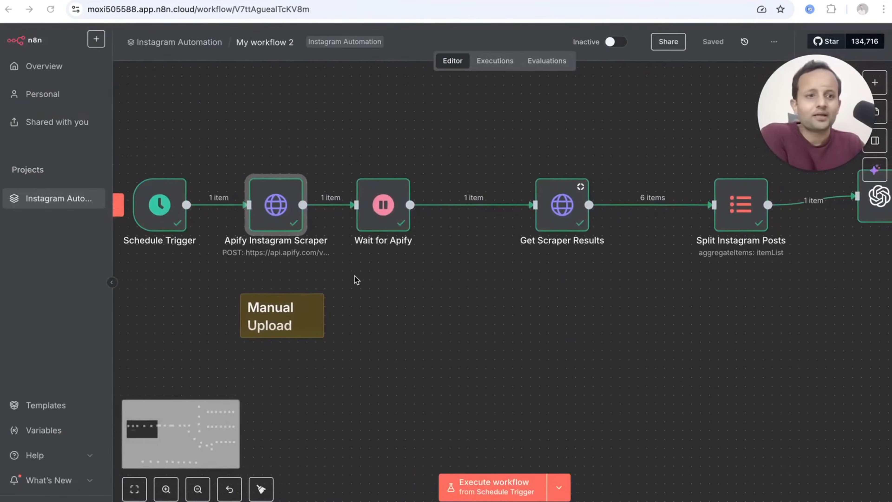
- Inspect the Get Scraper Results node's request parameters and its scraped post output, including captions, hashtags, mentions and latest comments, and return to the canvas
{"action": "scroll", "coordinate": [356, 280], "scroll_direction": "right", "scroll_amount": 2}
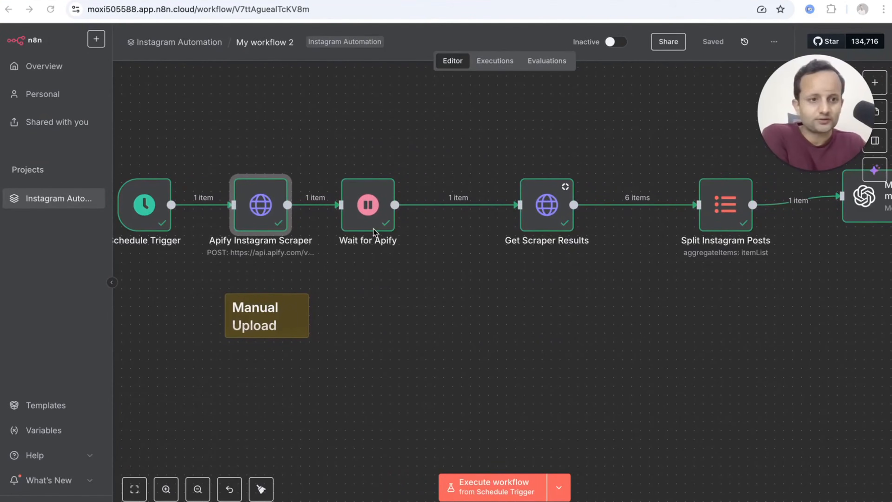
{"action": "scroll", "coordinate": [542, 296], "scroll_direction": "right", "scroll_amount": 5}
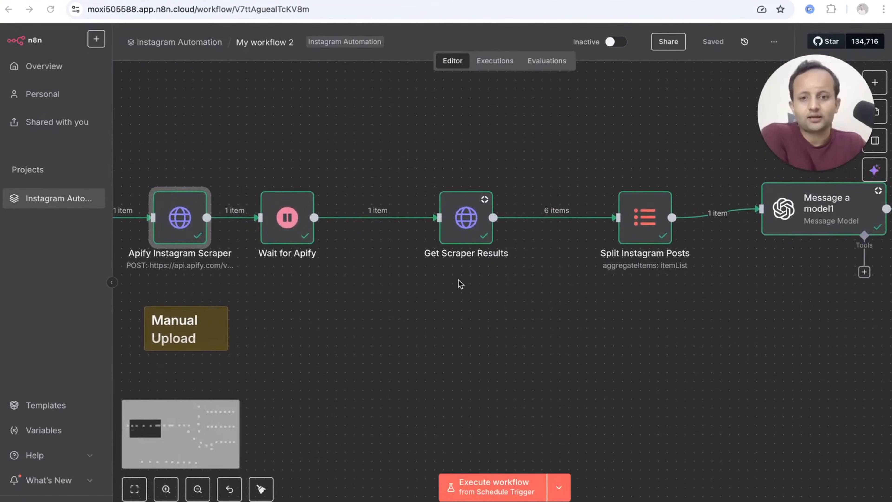
{"action": "double_click", "coordinate": [468, 229]}
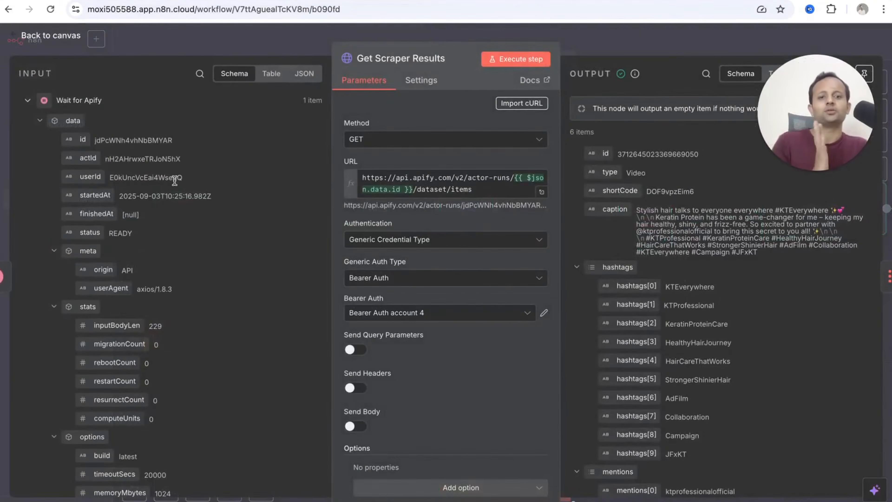
{"action": "scroll", "coordinate": [758, 247], "scroll_direction": "down", "scroll_amount": 2}
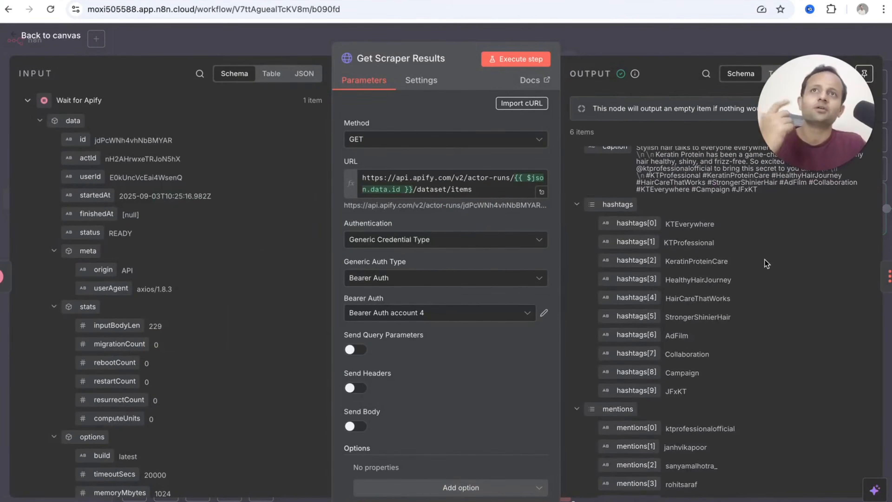
{"action": "scroll", "coordinate": [746, 348], "scroll_direction": "down", "scroll_amount": 15}
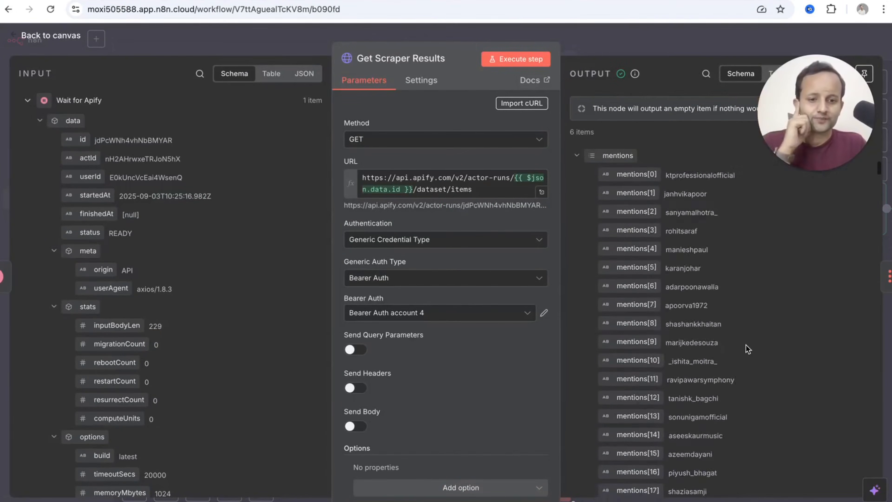
{"action": "scroll", "coordinate": [715, 320], "scroll_direction": "down", "scroll_amount": 4}
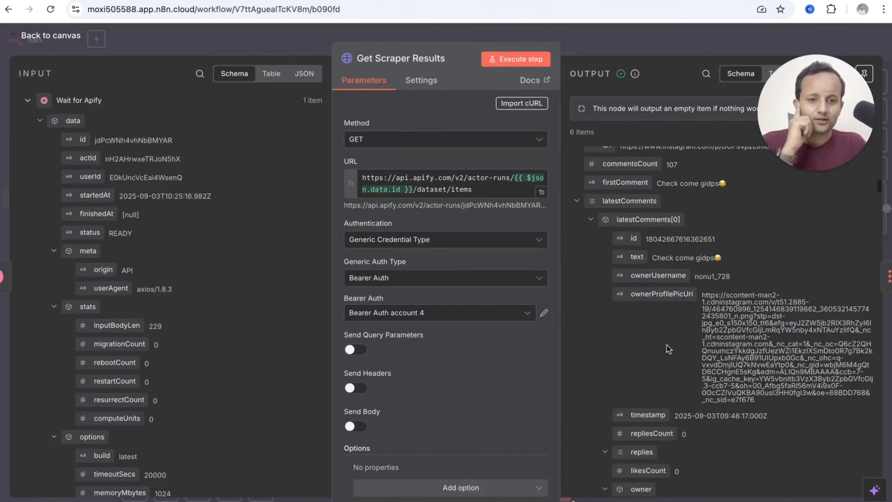
{"action": "scroll", "coordinate": [751, 374], "scroll_direction": "down", "scroll_amount": 8}
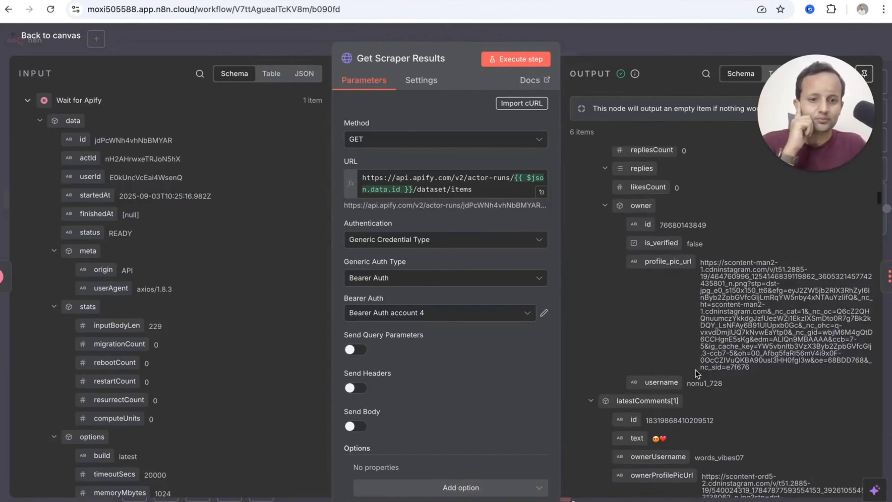
{"action": "scroll", "coordinate": [741, 368], "scroll_direction": "down", "scroll_amount": 8}
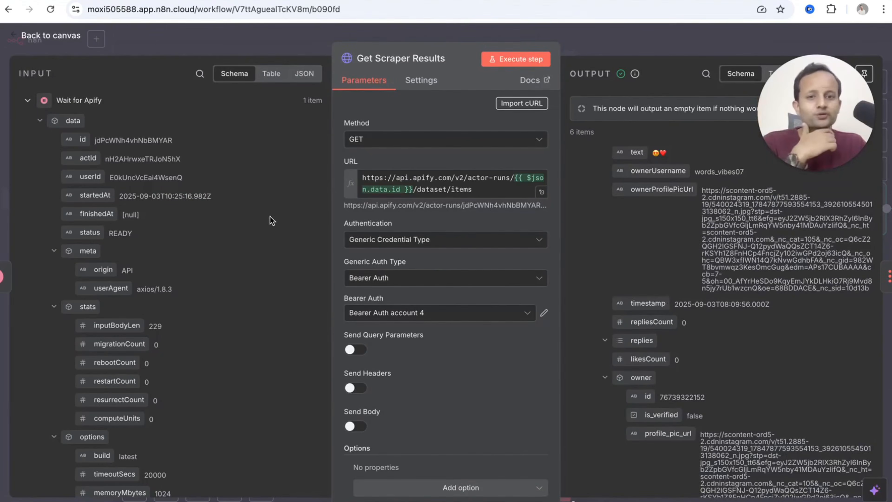
{"action": "key", "text": "Escape"}
- Reopen the Get Scraper Results node to recheck its scraped post fields, and go back to the canvas
{"action": "scroll", "coordinate": [582, 378], "scroll_direction": "right", "scroll_amount": 2}
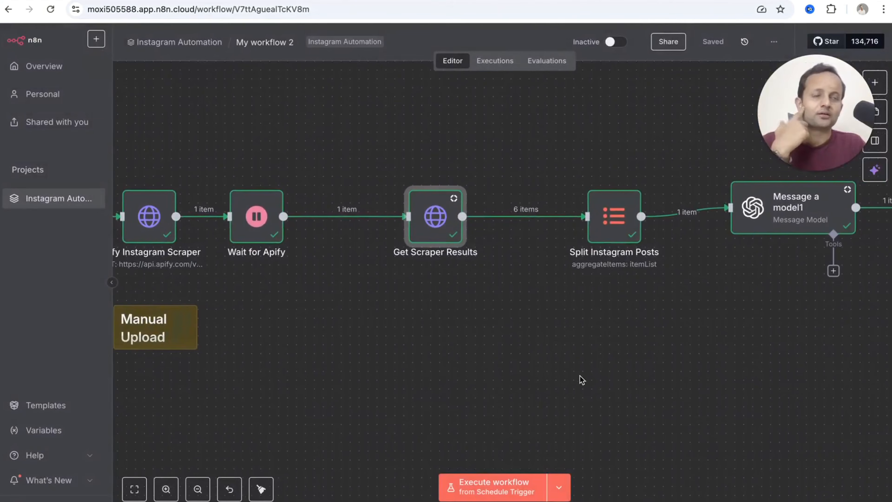
{"action": "scroll", "coordinate": [597, 376], "scroll_direction": "right", "scroll_amount": 4}
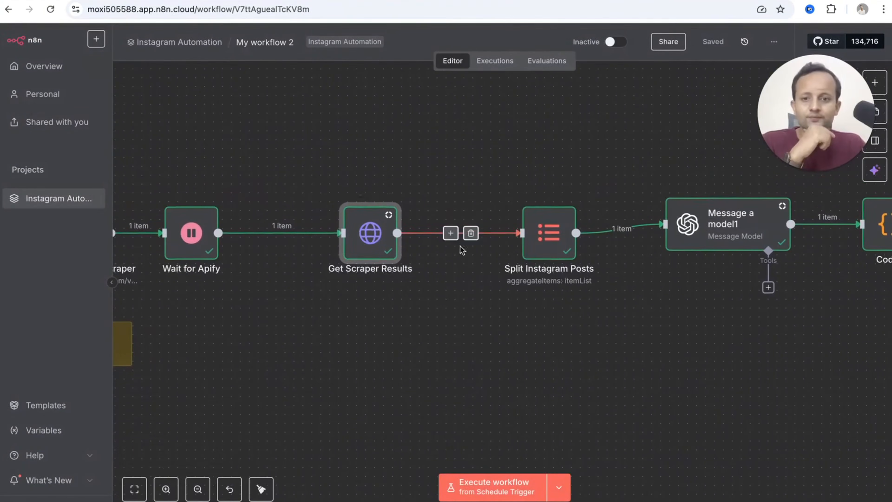
{"action": "double_click", "coordinate": [364, 237]}
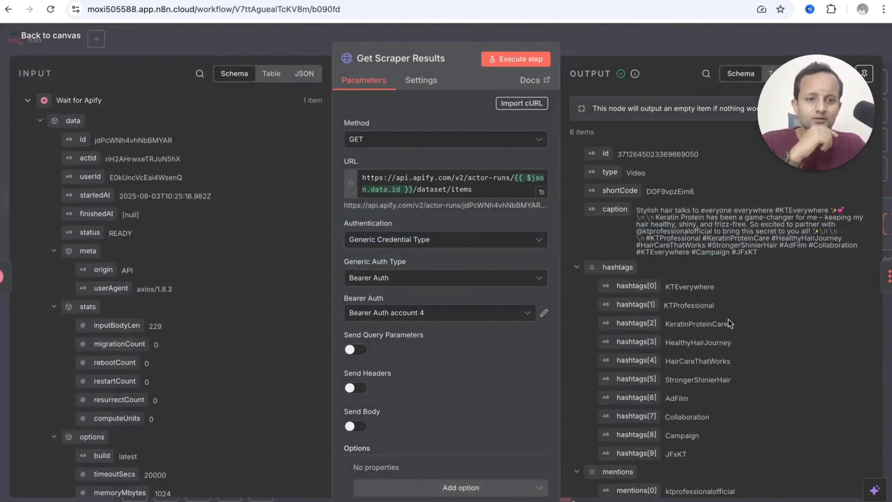
{"action": "left_click", "coordinate": [70, 40]}
- Review the Split Instagram Posts node's aggregated fields caption, commentsCount, likesCount and displayUrl, and return to the canvas
{"action": "scroll", "coordinate": [485, 287], "scroll_direction": "right", "scroll_amount": 3}
{"action": "scroll", "coordinate": [484, 286], "scroll_direction": "right", "scroll_amount": 1}
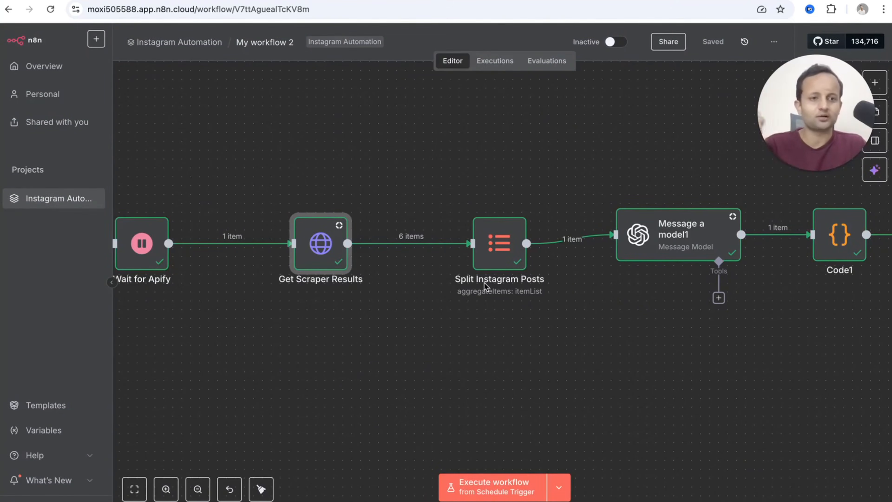
{"action": "left_click", "coordinate": [498, 259]}
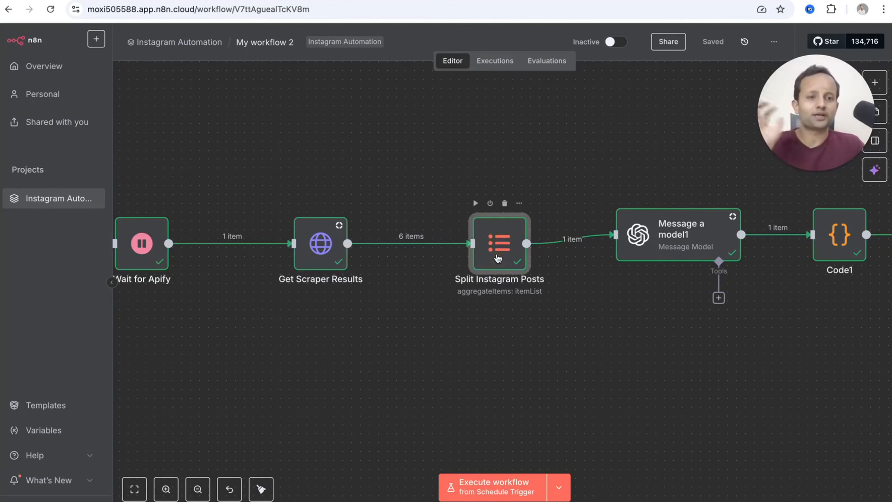
{"action": "double_click", "coordinate": [496, 245]}
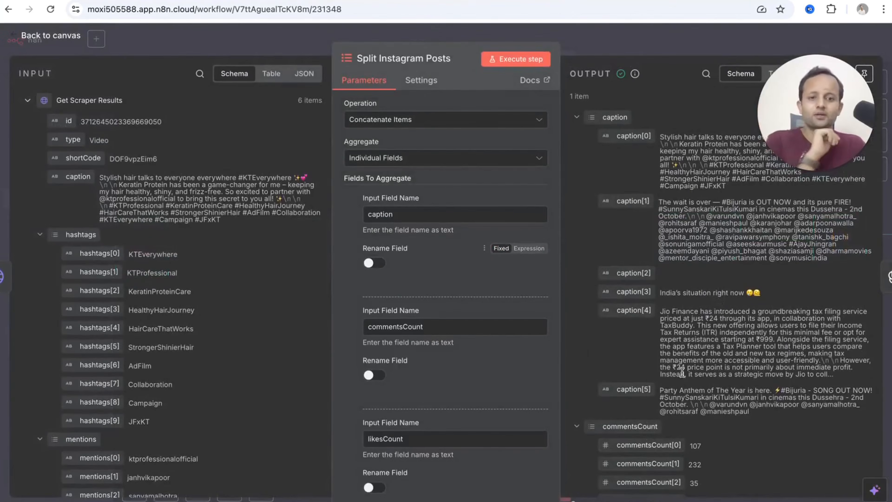
{"action": "scroll", "coordinate": [694, 316], "scroll_direction": "down", "scroll_amount": 1}
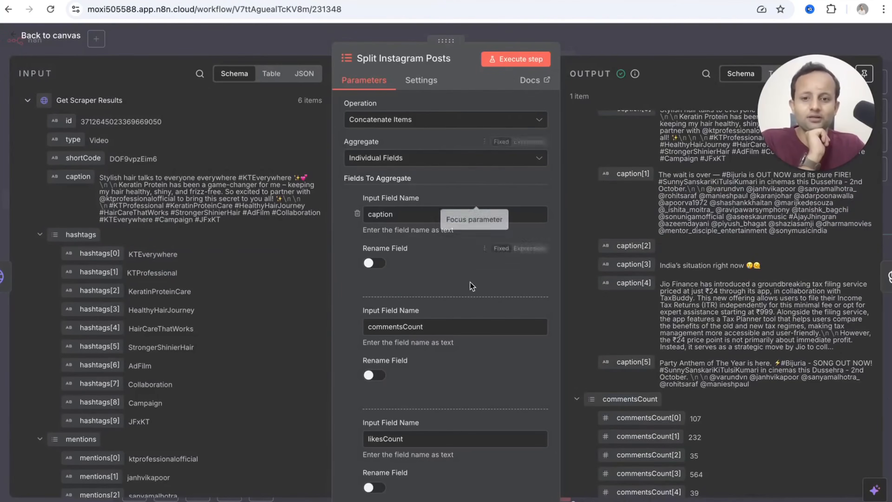
{"action": "scroll", "coordinate": [420, 283], "scroll_direction": "down", "scroll_amount": 1}
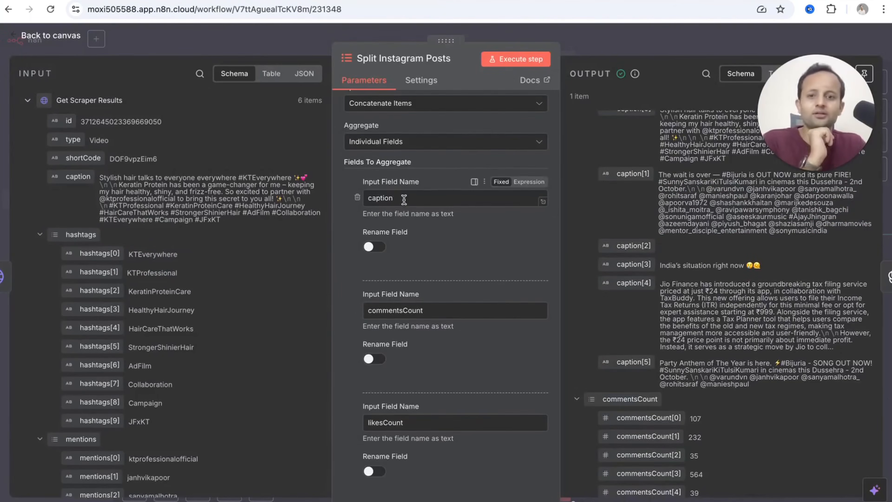
{"action": "scroll", "coordinate": [441, 281], "scroll_direction": "down", "scroll_amount": 3}
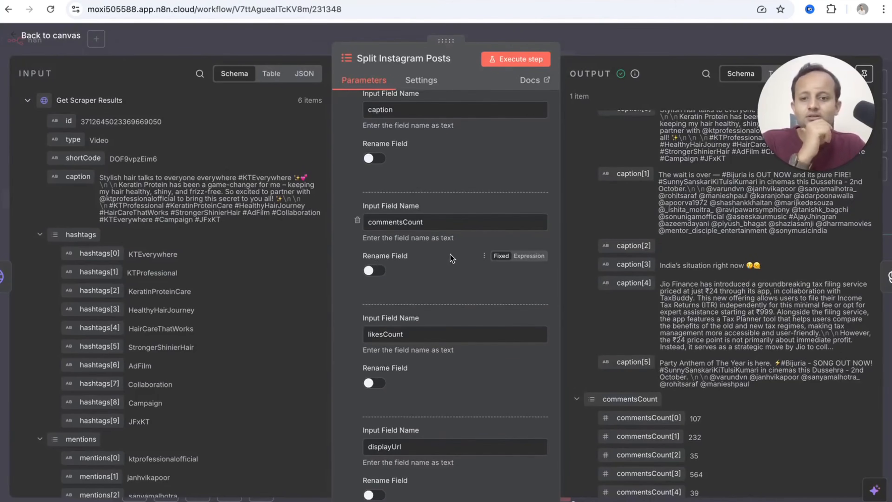
{"action": "scroll", "coordinate": [449, 238], "scroll_direction": "down", "scroll_amount": 5}
{"action": "scroll", "coordinate": [472, 393], "scroll_direction": "up", "scroll_amount": 4}
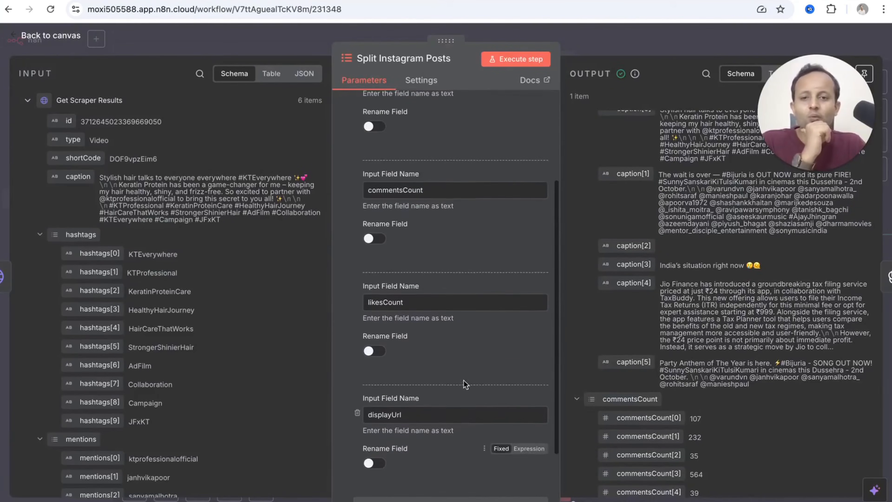
{"action": "scroll", "coordinate": [448, 288], "scroll_direction": "up", "scroll_amount": 3}
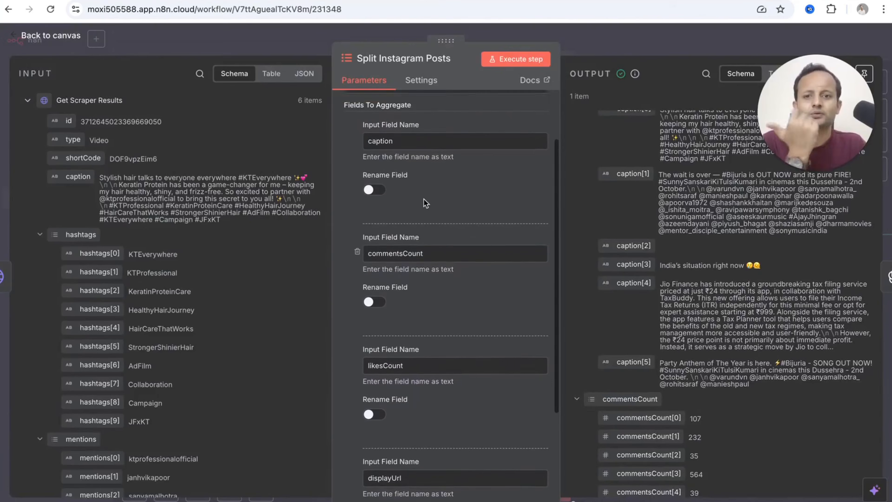
{"action": "left_click", "coordinate": [50, 36]}
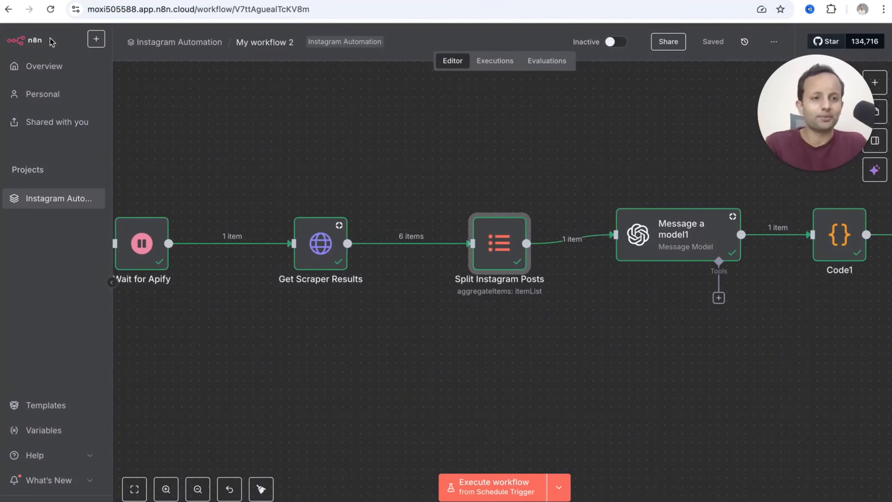
- Examine the Message a model1 node's prompt for selecting and rewriting the top five captions in the expanded editor, and return to the canvas
{"action": "scroll", "coordinate": [417, 244], "scroll_direction": "right", "scroll_amount": 3}
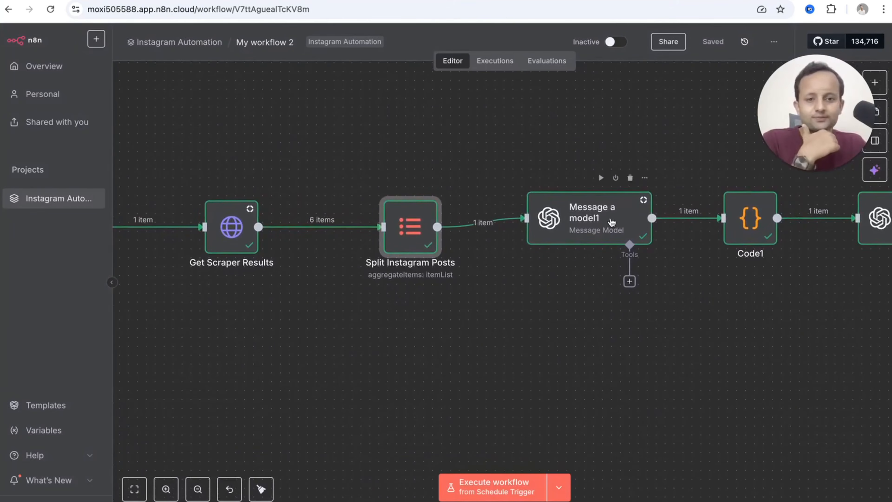
{"action": "scroll", "coordinate": [557, 304], "scroll_direction": "right", "scroll_amount": 1}
{"action": "scroll", "coordinate": [557, 304], "scroll_direction": "right", "scroll_amount": 2}
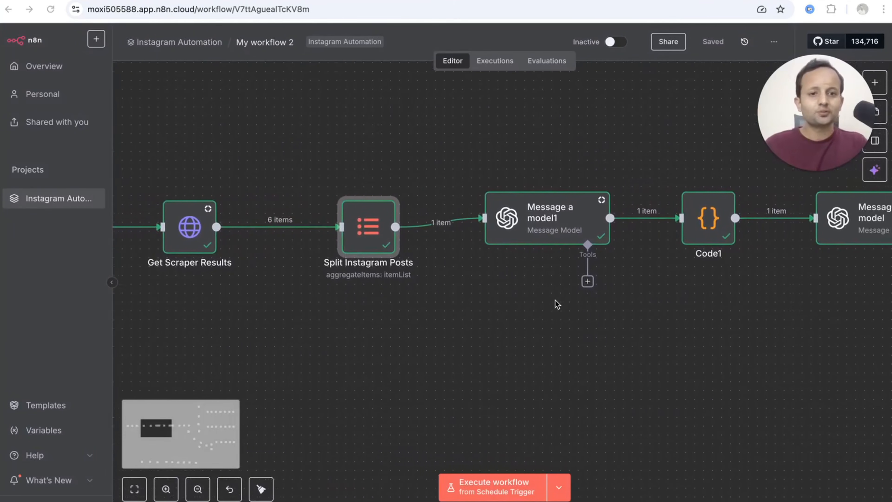
{"action": "scroll", "coordinate": [481, 339], "scroll_direction": "right", "scroll_amount": 3}
{"action": "scroll", "coordinate": [479, 335], "scroll_direction": "right", "scroll_amount": 1}
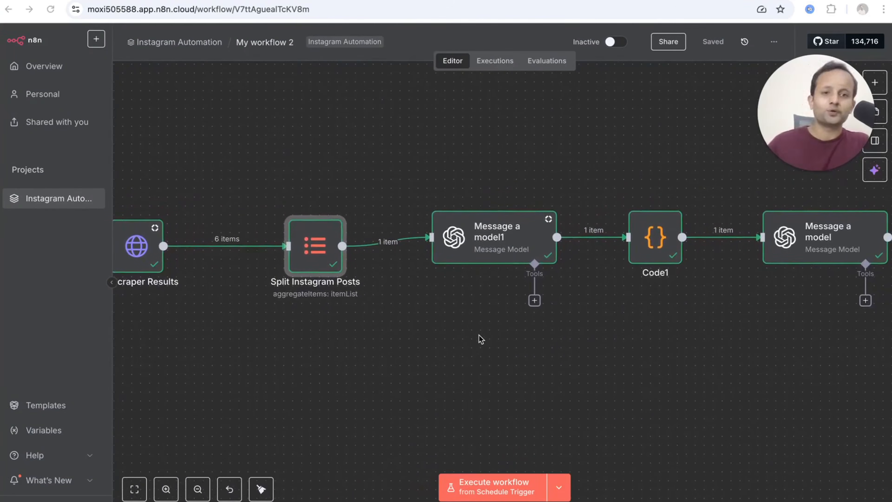
{"action": "double_click", "coordinate": [515, 236]}
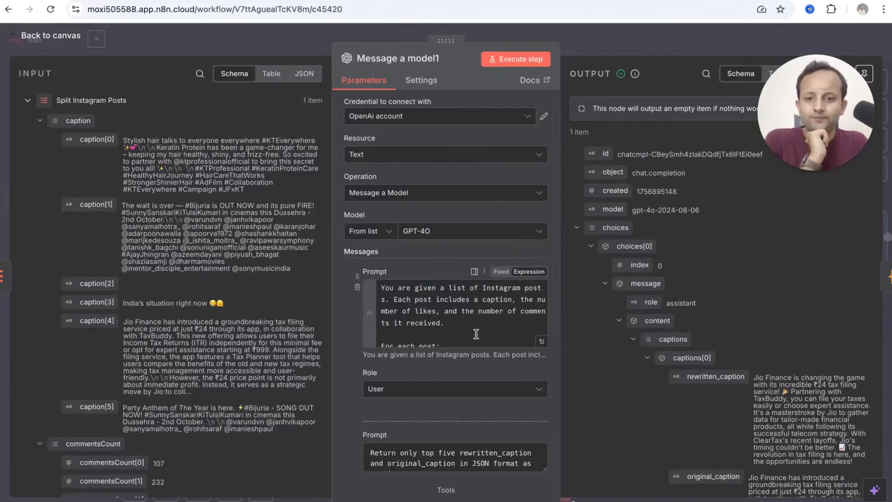
{"action": "scroll", "coordinate": [541, 308], "scroll_direction": "down", "scroll_amount": 1}
{"action": "left_click", "coordinate": [541, 340]}
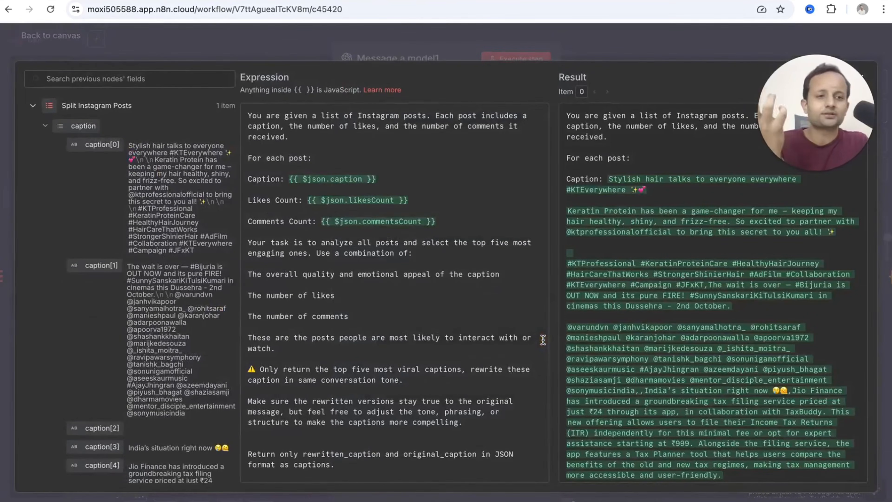
{"action": "scroll", "coordinate": [312, 395], "scroll_direction": "down", "scroll_amount": 1}
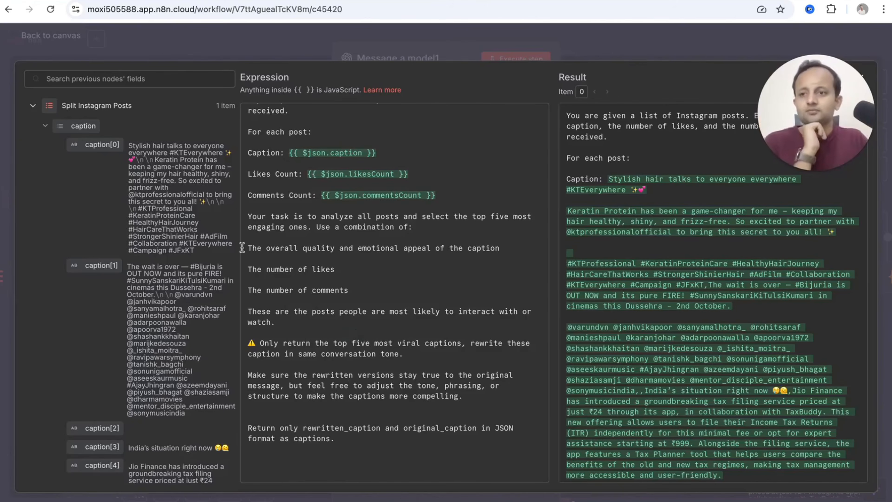
{"action": "left_click", "coordinate": [182, 37]}
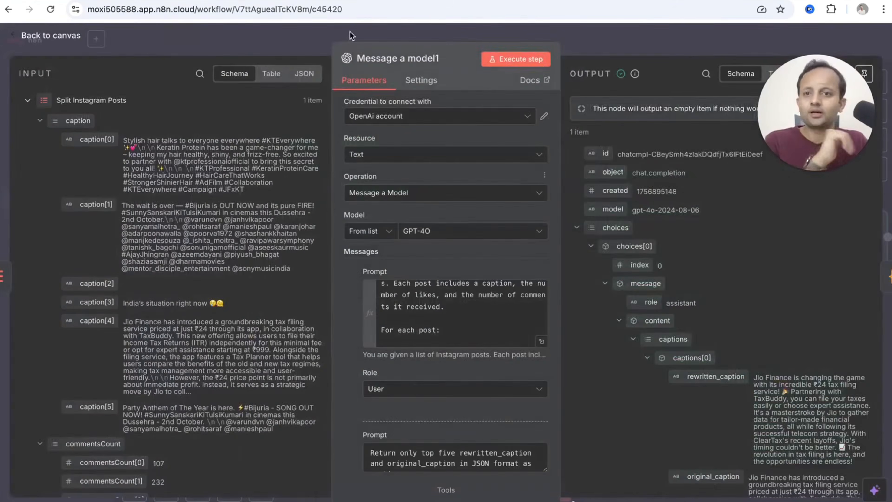
{"action": "left_click", "coordinate": [316, 40]}
- Look over the nodes following Message a model1 and select the second OpenAI node, Message a model
{"action": "scroll", "coordinate": [620, 355], "scroll_direction": "right", "scroll_amount": 1}
{"action": "scroll", "coordinate": [628, 331], "scroll_direction": "right", "scroll_amount": 2}
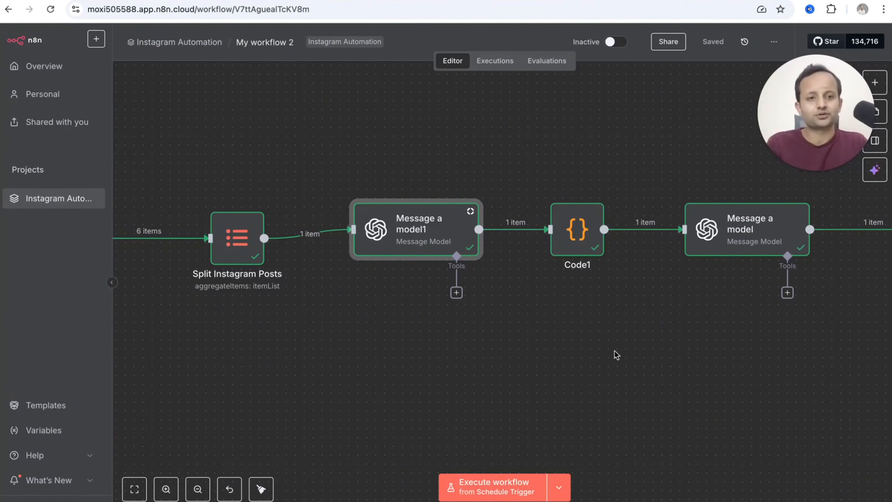
{"action": "scroll", "coordinate": [693, 348], "scroll_direction": "right", "scroll_amount": 4}
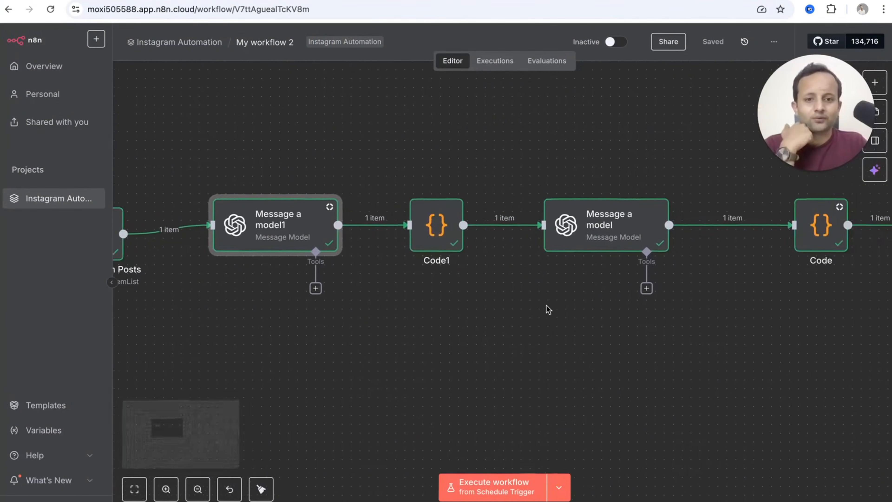
{"action": "scroll", "coordinate": [547, 305], "scroll_direction": "right", "scroll_amount": 2}
{"action": "left_click", "coordinate": [531, 227]}
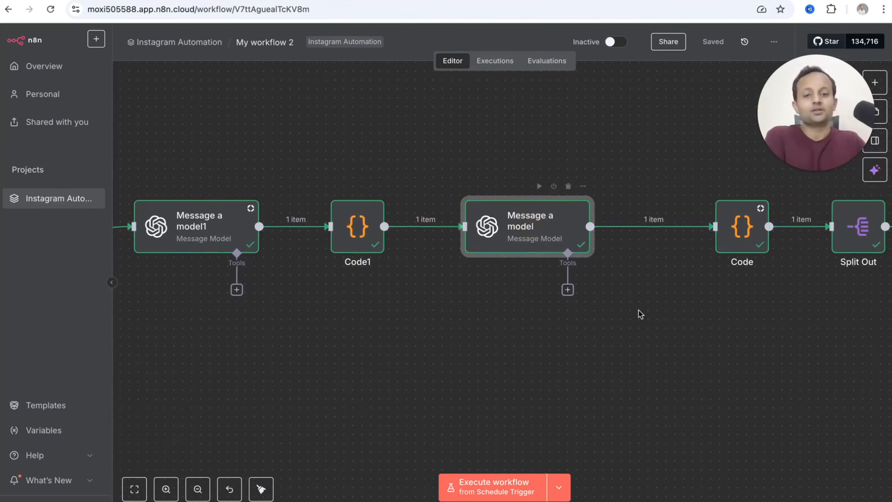
- Follow the workflow past If1 into its true branch and open the Download file2 node to view its Google Drive settings
{"action": "scroll", "coordinate": [681, 343], "scroll_direction": "down", "scroll_amount": 3}
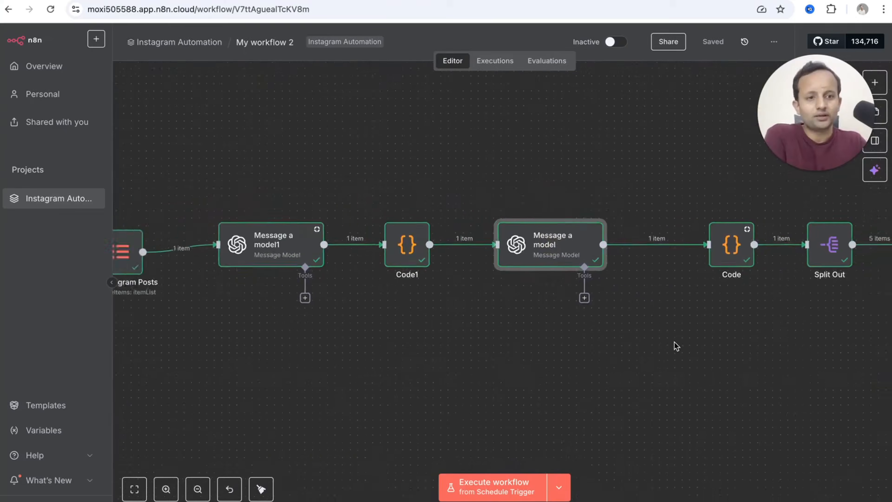
{"action": "scroll", "coordinate": [702, 373], "scroll_direction": "right", "scroll_amount": 5}
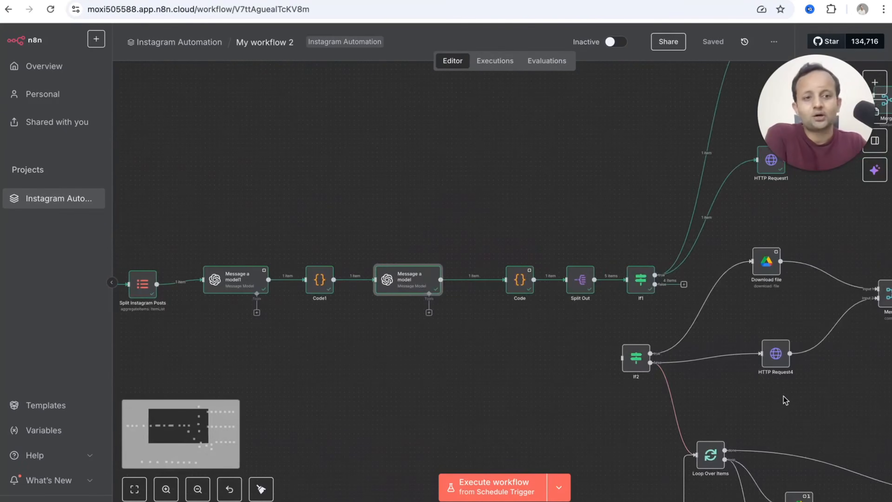
{"action": "scroll", "coordinate": [816, 397], "scroll_direction": "right", "scroll_amount": 5}
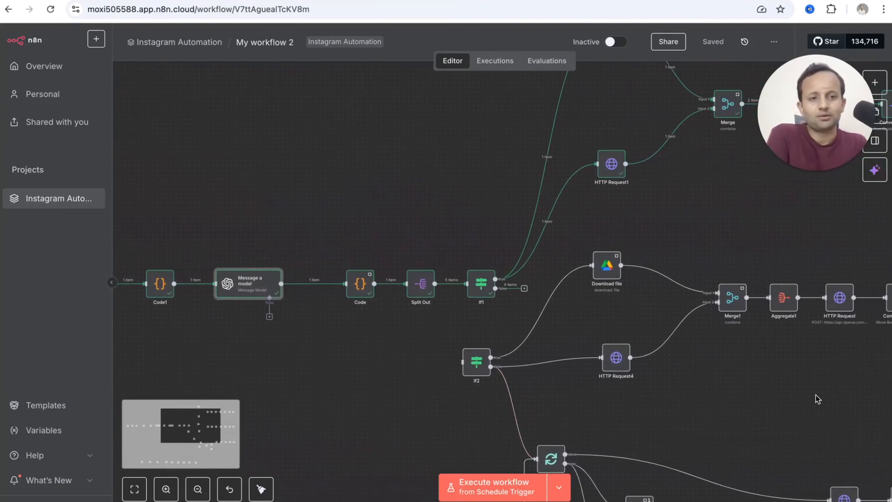
{"action": "scroll", "coordinate": [757, 276], "scroll_direction": "up", "scroll_amount": 2}
{"action": "scroll", "coordinate": [756, 277], "scroll_direction": "right", "scroll_amount": 2}
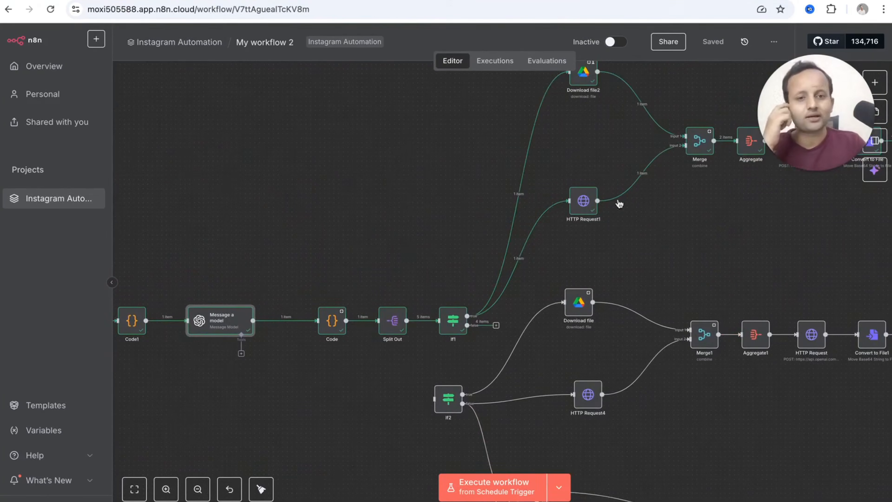
{"action": "scroll", "coordinate": [588, 137], "scroll_direction": "up", "scroll_amount": 3}
{"action": "double_click", "coordinate": [588, 137]}
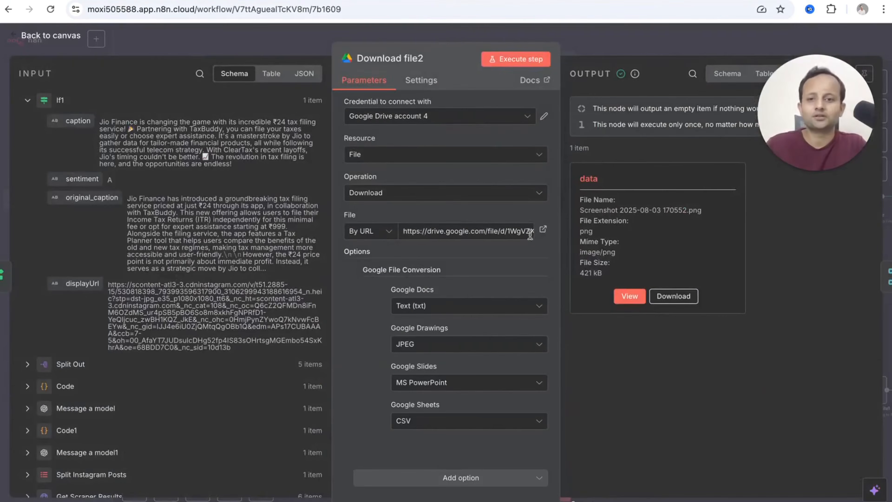
- Preview the template image output by the Download file2 node and return to the canvas
{"action": "left_click", "coordinate": [630, 299]}
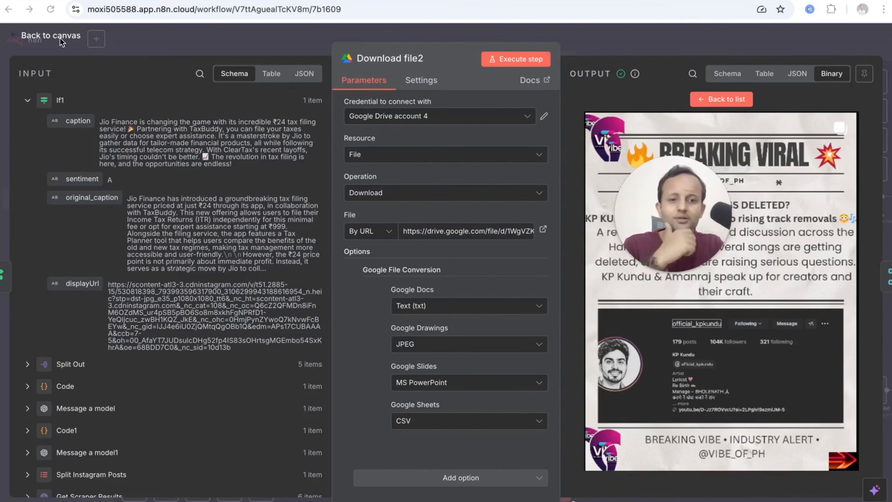
{"action": "left_click", "coordinate": [48, 36]}
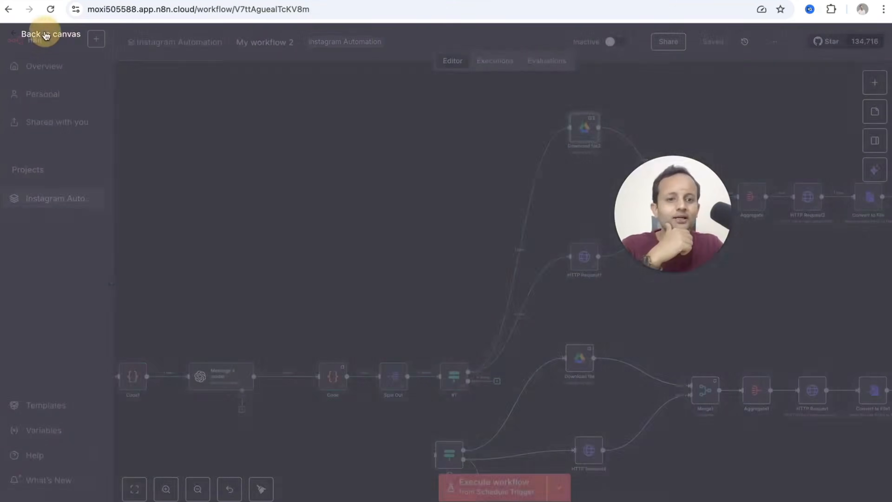
- Open the Download file node, view its linked Google Drive template image, and return to the workflow canvas
{"action": "scroll", "coordinate": [590, 316], "scroll_direction": "down", "scroll_amount": 3}
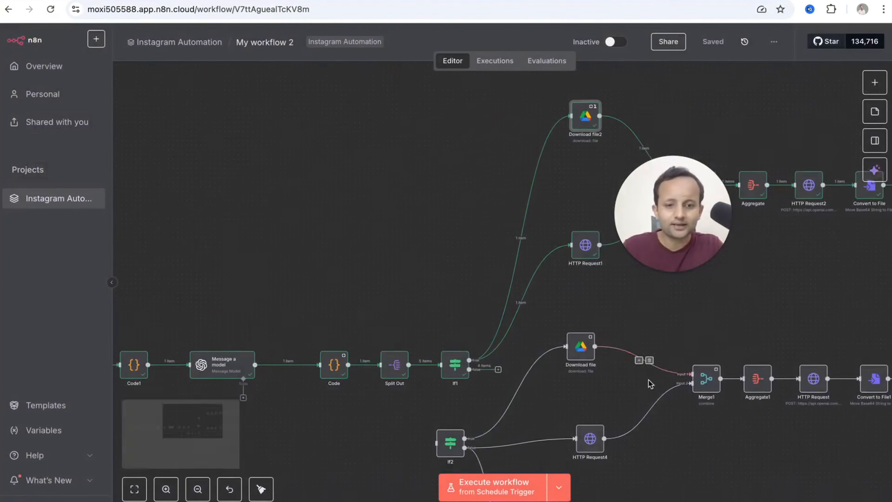
{"action": "double_click", "coordinate": [585, 311]}
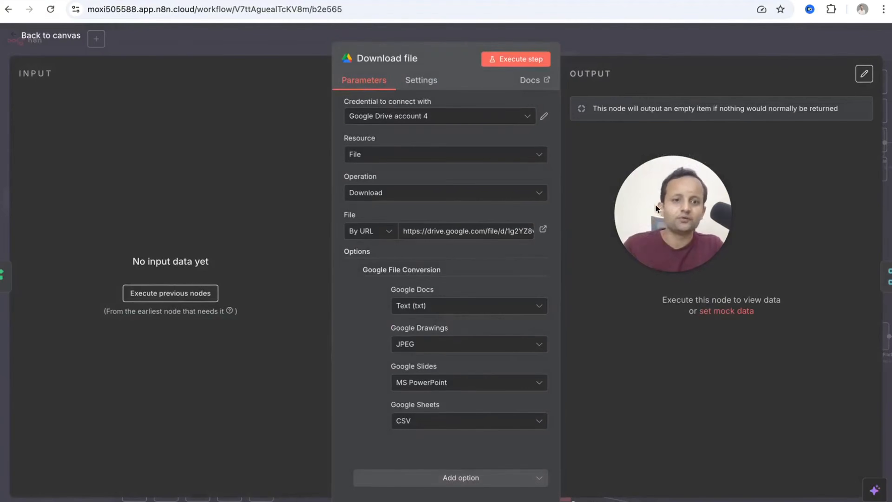
{"action": "left_click", "coordinate": [542, 229]}
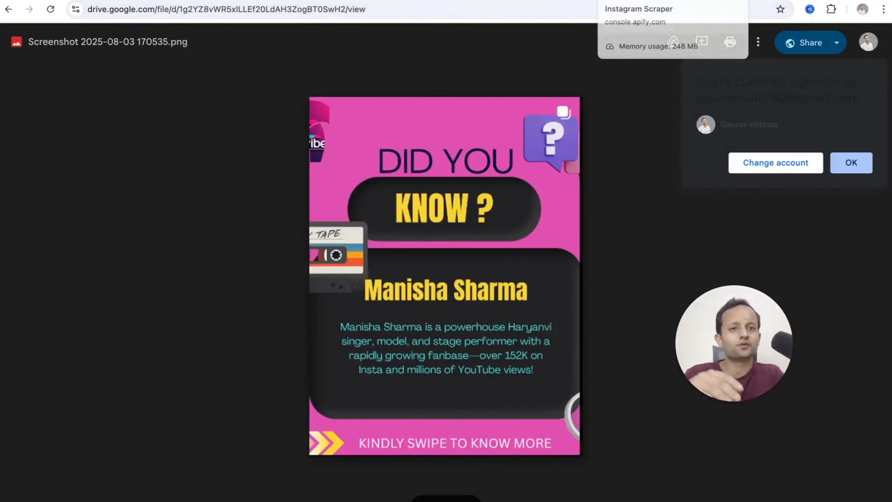
{"action": "left_click", "coordinate": [662, 1]}
{"action": "left_click", "coordinate": [544, 1]}
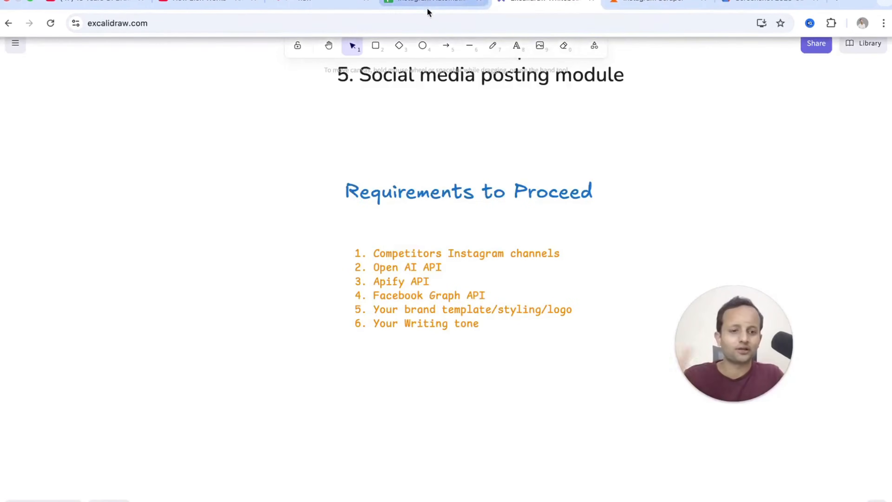
{"action": "left_click", "coordinate": [331, 3]}
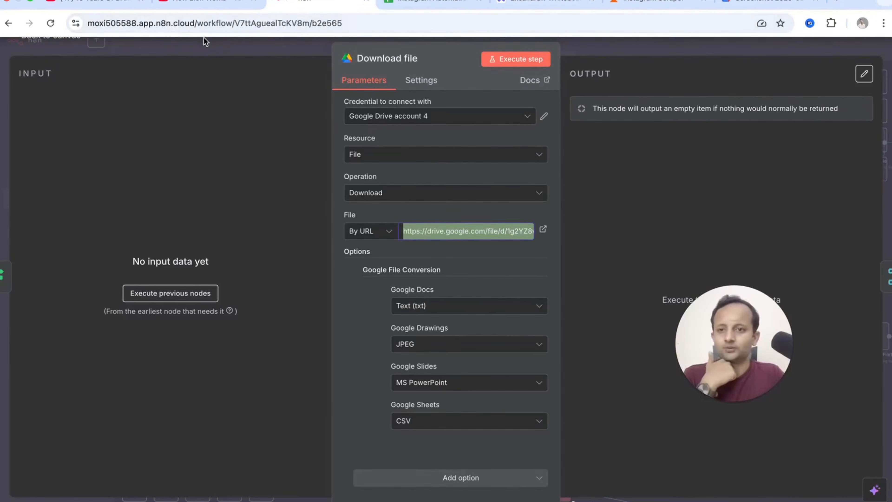
{"action": "left_click", "coordinate": [147, 92]}
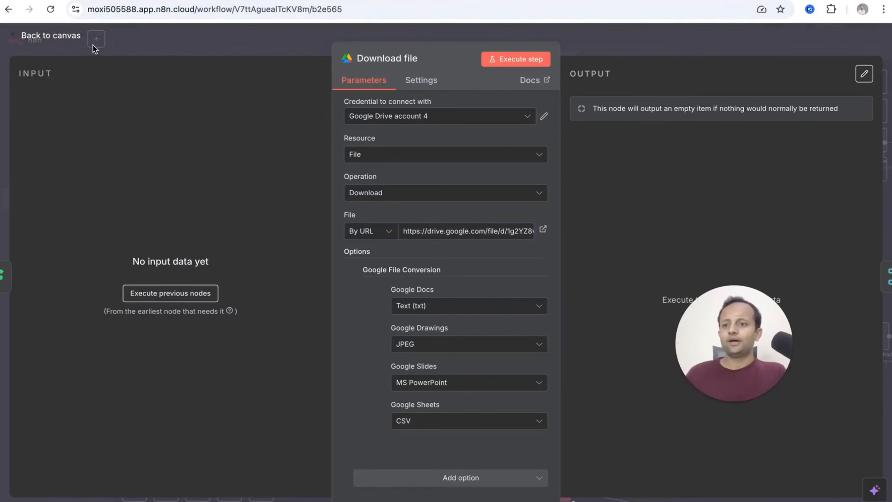
{"action": "left_click", "coordinate": [67, 38]}
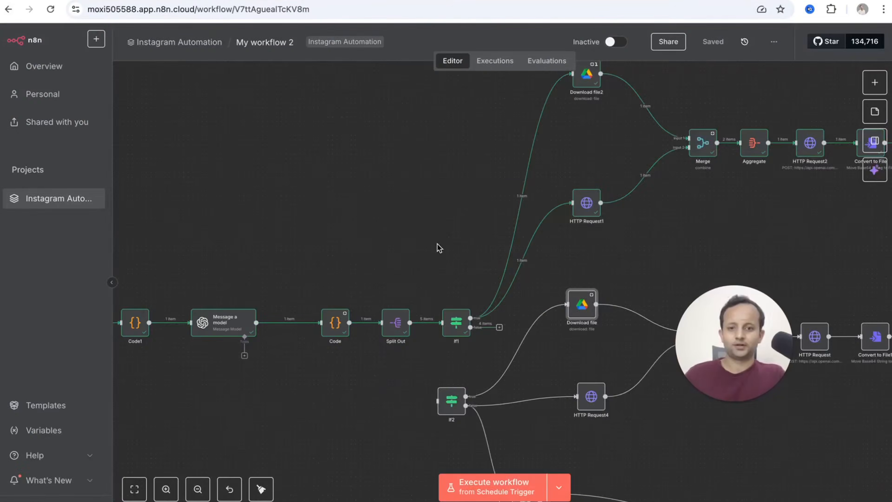
- Go back along the workflow to the second OpenAI node, Message a model, and open its settings
{"action": "scroll", "coordinate": [372, 225], "scroll_direction": "left", "scroll_amount": 5}
{"action": "scroll", "coordinate": [339, 351], "scroll_direction": "left", "scroll_amount": 3}
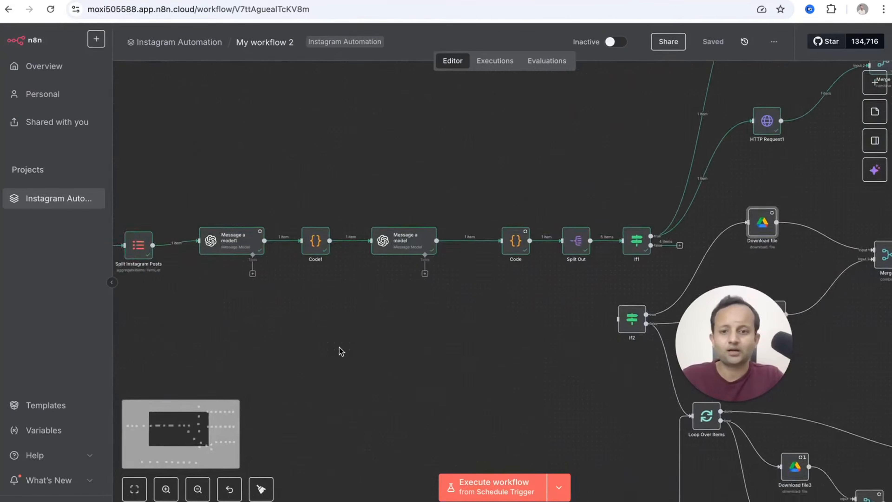
{"action": "scroll", "coordinate": [338, 351], "scroll_direction": "up", "scroll_amount": 3}
{"action": "scroll", "coordinate": [430, 325], "scroll_direction": "up", "scroll_amount": 2}
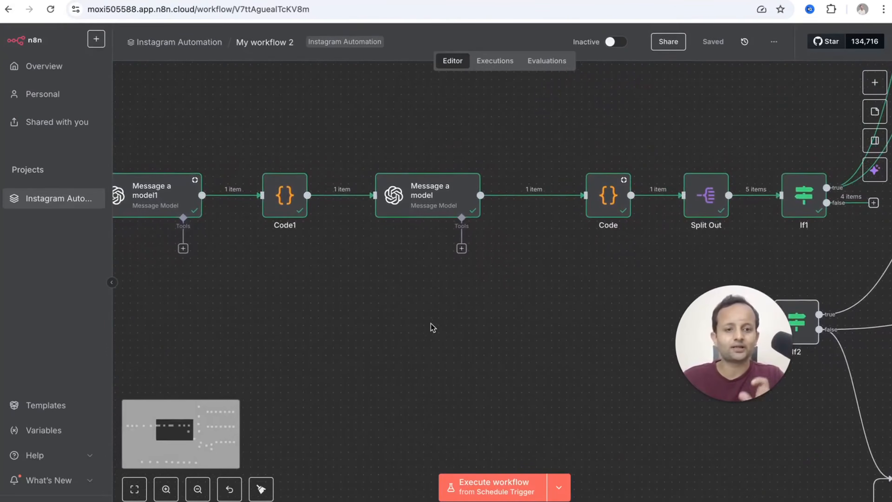
{"action": "left_click", "coordinate": [433, 209]}
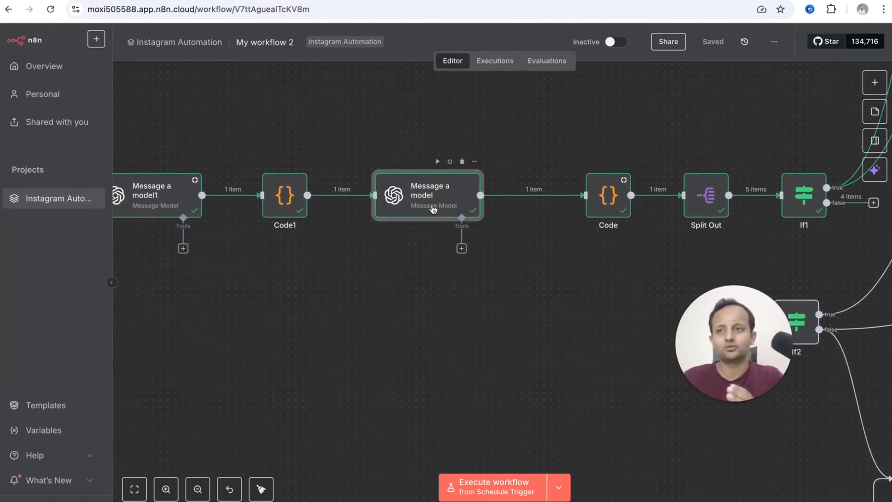
{"action": "double_click", "coordinate": [432, 208]}
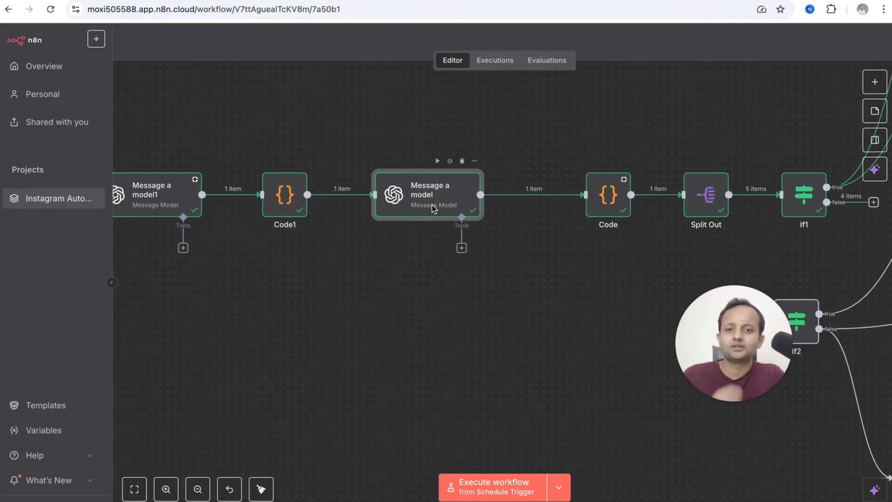
- Examine the caption classification rules for labels A, B and C in the expanded prompt editor, and return to the canvas
{"action": "scroll", "coordinate": [440, 349], "scroll_direction": "down", "scroll_amount": 2}
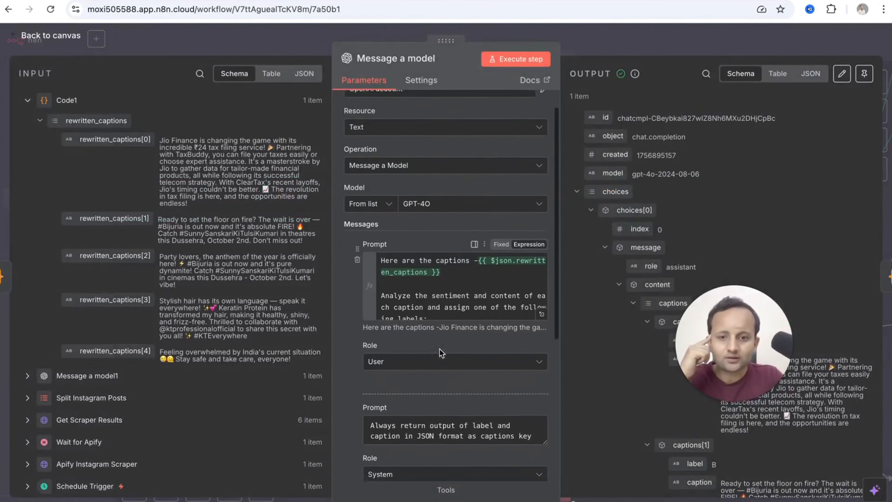
{"action": "left_click", "coordinate": [541, 292]}
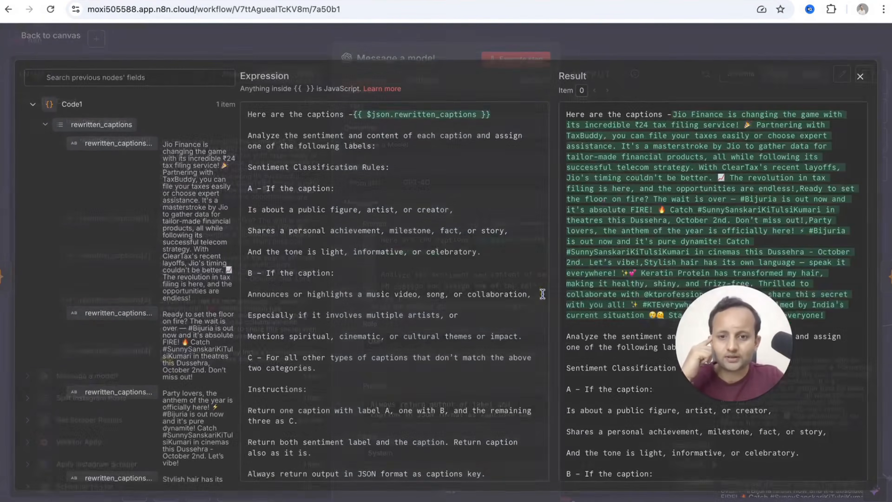
{"action": "scroll", "coordinate": [325, 150], "scroll_direction": "up", "scroll_amount": 1}
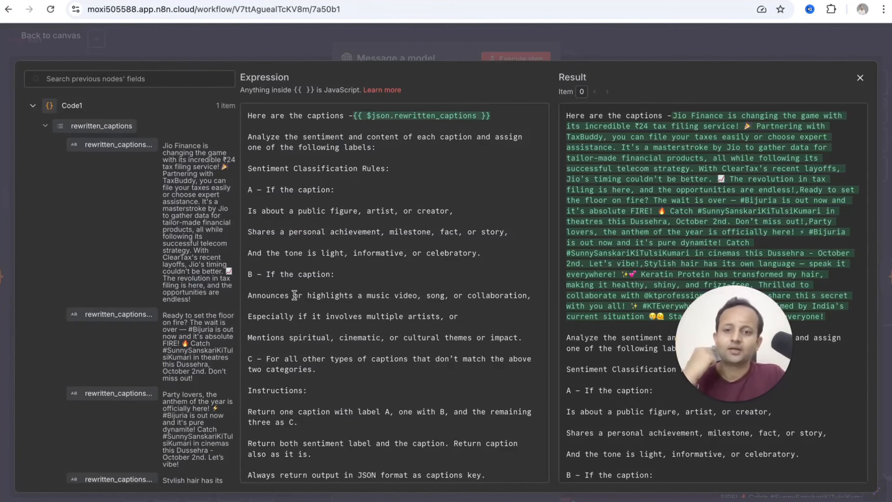
{"action": "scroll", "coordinate": [294, 296], "scroll_direction": "down", "scroll_amount": 1}
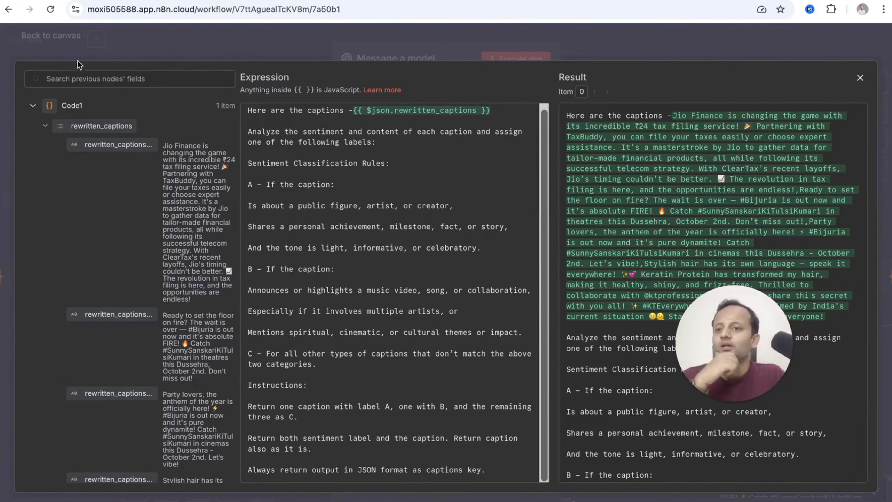
{"action": "left_click", "coordinate": [103, 49]}
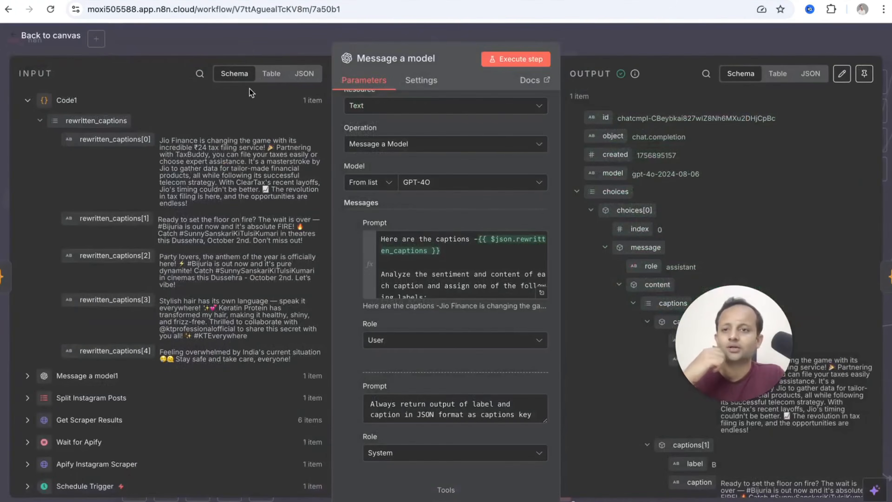
{"action": "left_click", "coordinate": [250, 48]}
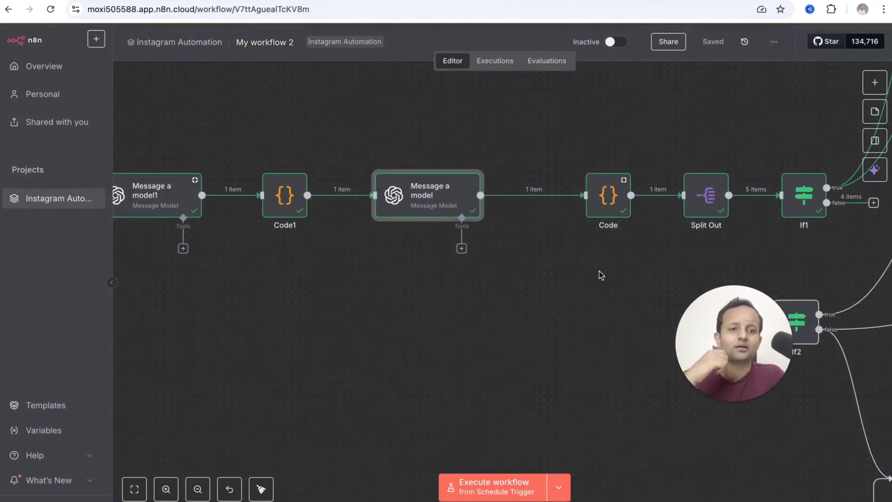
- Follow the workflow to HTTP Request1, preview the post image fetched from displayUrl, and return to the canvas
{"action": "scroll", "coordinate": [600, 274], "scroll_direction": "right", "scroll_amount": 5}
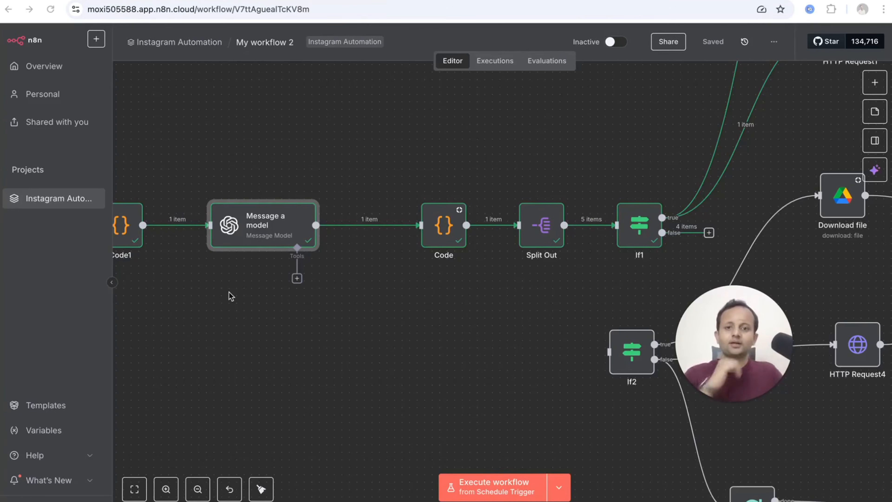
{"action": "scroll", "coordinate": [529, 275], "scroll_direction": "right", "scroll_amount": 6}
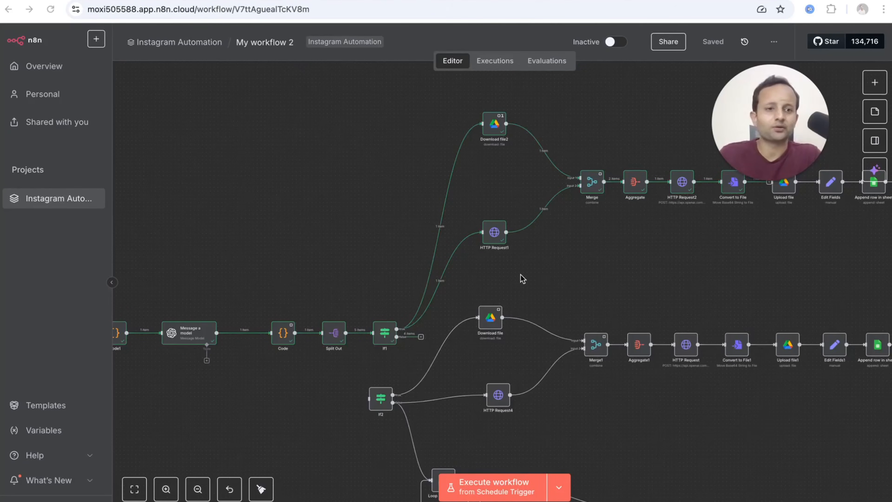
{"action": "left_click", "coordinate": [490, 201]}
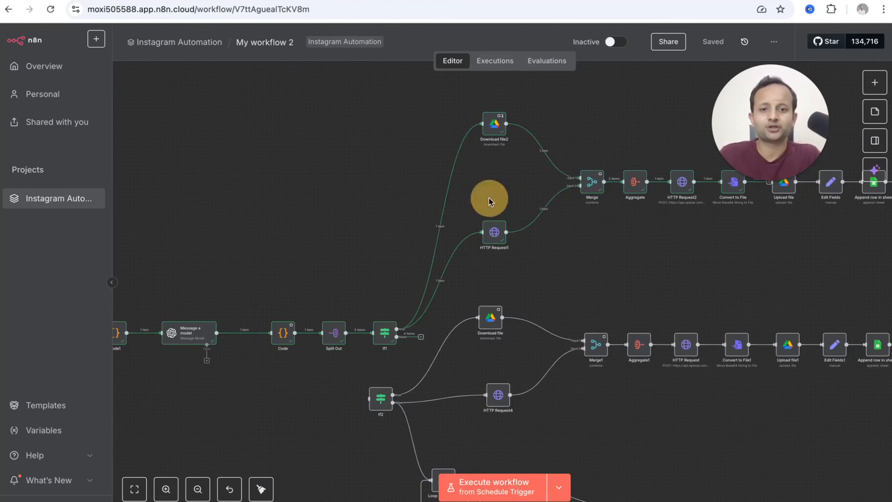
{"action": "scroll", "coordinate": [490, 202], "scroll_direction": "up", "scroll_amount": 5}
{"action": "left_click", "coordinate": [507, 283]}
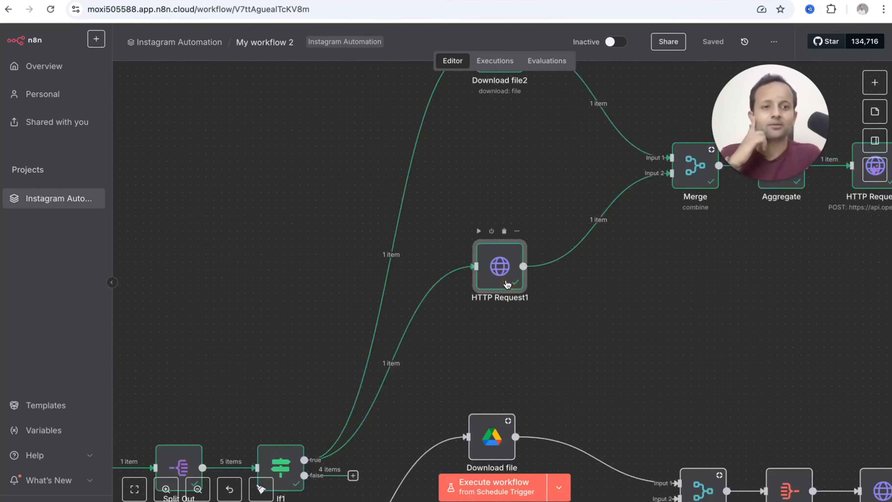
{"action": "double_click", "coordinate": [507, 283]}
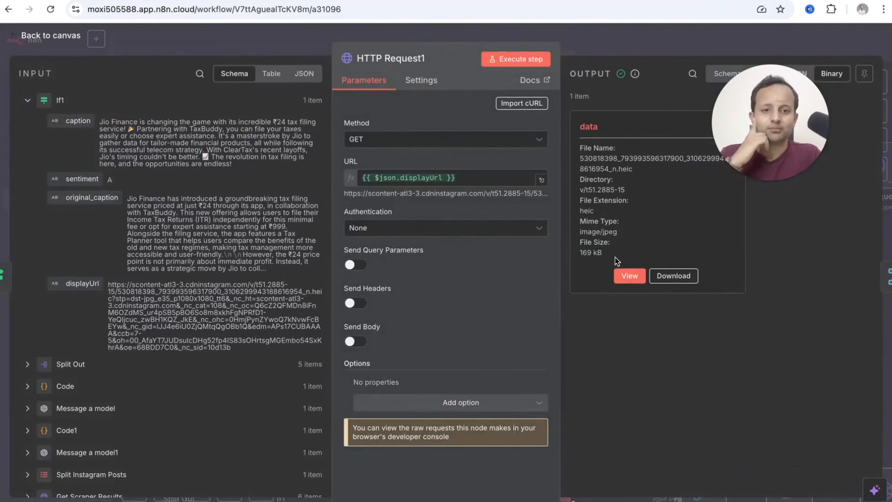
{"action": "left_click", "coordinate": [628, 276]}
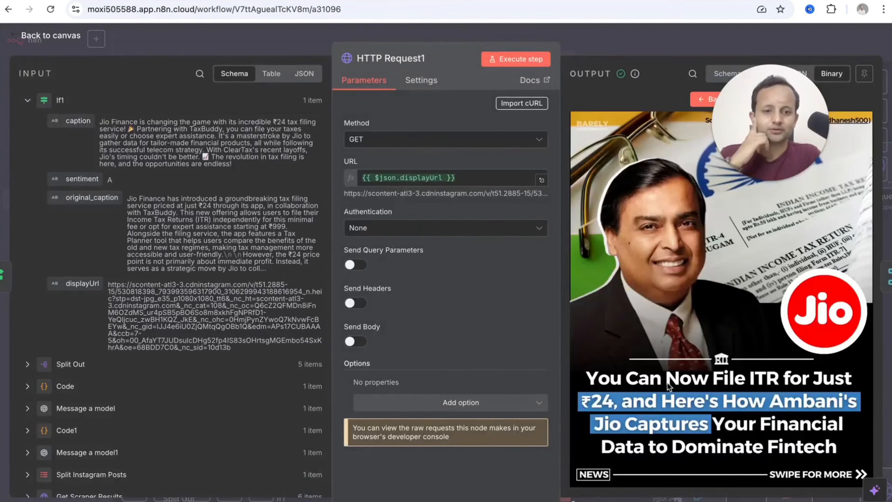
{"action": "left_click", "coordinate": [67, 38]}
- Trace the If1 node's true branch from Split Out to the HTTP Request1 node
{"action": "scroll", "coordinate": [455, 351], "scroll_direction": "down", "scroll_amount": 5}
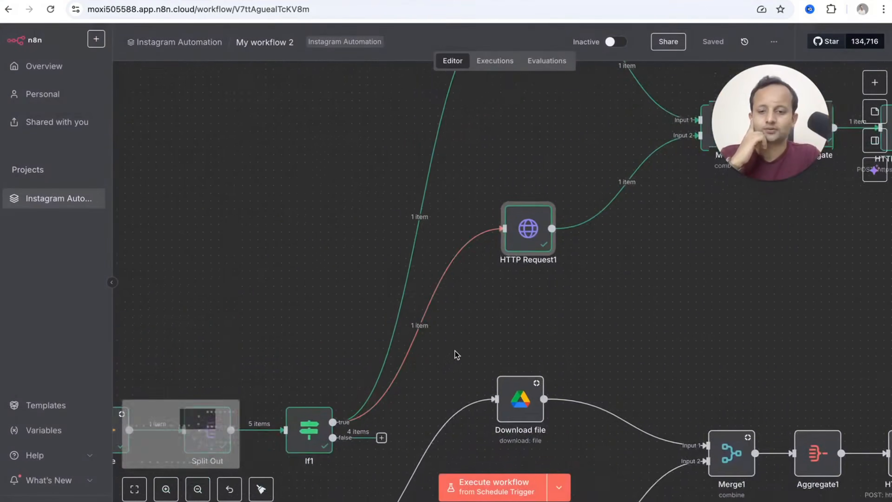
{"action": "scroll", "coordinate": [455, 353], "scroll_direction": "left", "scroll_amount": 5}
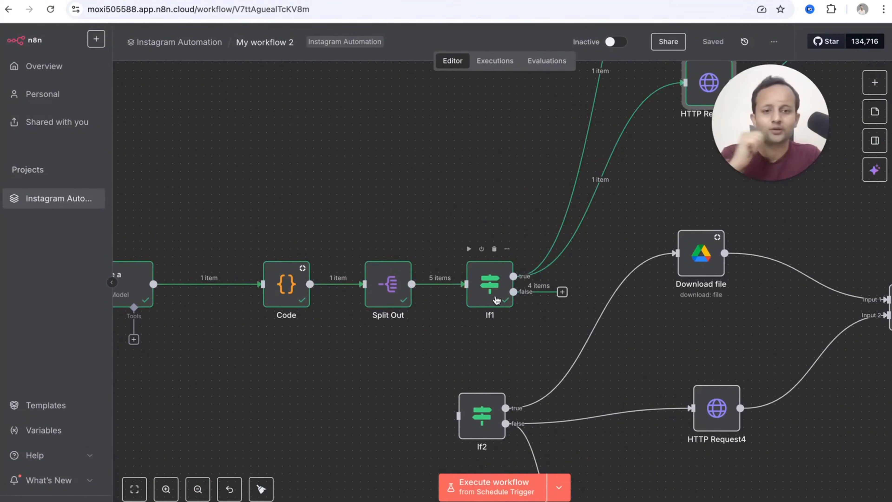
{"action": "scroll", "coordinate": [637, 214], "scroll_direction": "up", "scroll_amount": 5}
{"action": "scroll", "coordinate": [637, 214], "scroll_direction": "right", "scroll_amount": 4}
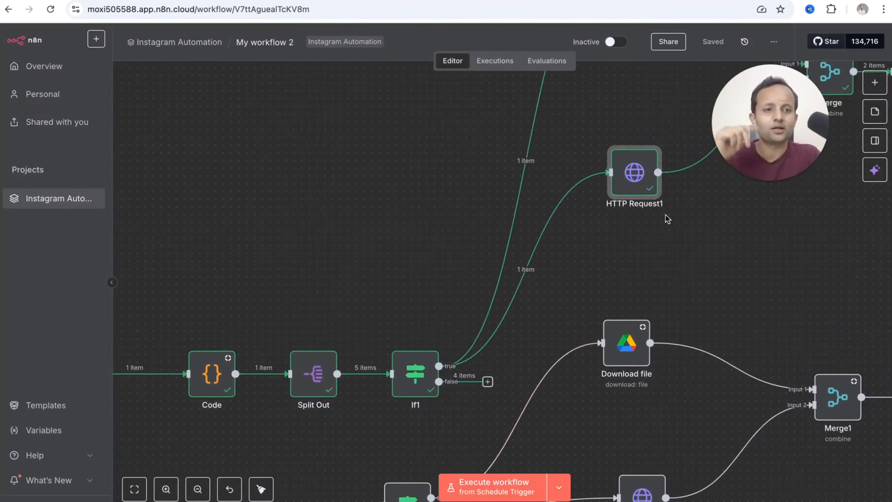
{"action": "scroll", "coordinate": [669, 222], "scroll_direction": "right", "scroll_amount": 5}
{"action": "scroll", "coordinate": [669, 221], "scroll_direction": "up", "scroll_amount": 2}
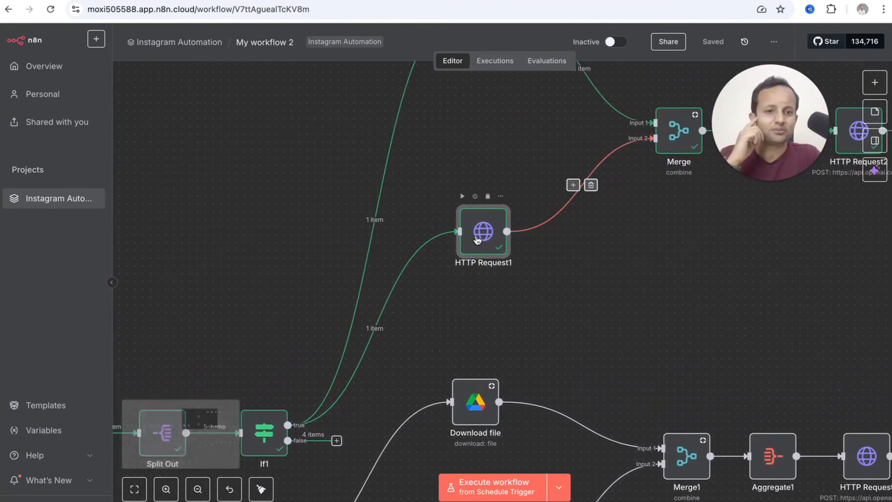
- Reopen the Download file2 node on the true branch, view its template image again, and return to the canvas
{"action": "scroll", "coordinate": [503, 77], "scroll_direction": "up", "scroll_amount": 3}
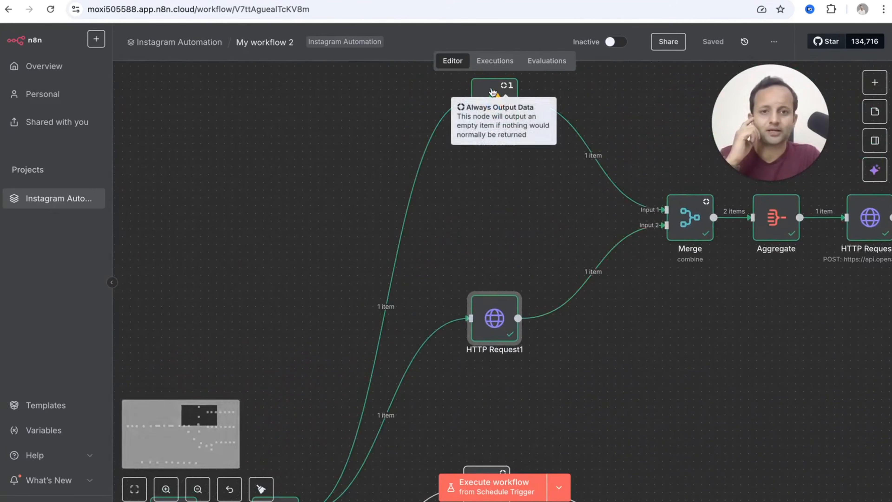
{"action": "double_click", "coordinate": [493, 104]}
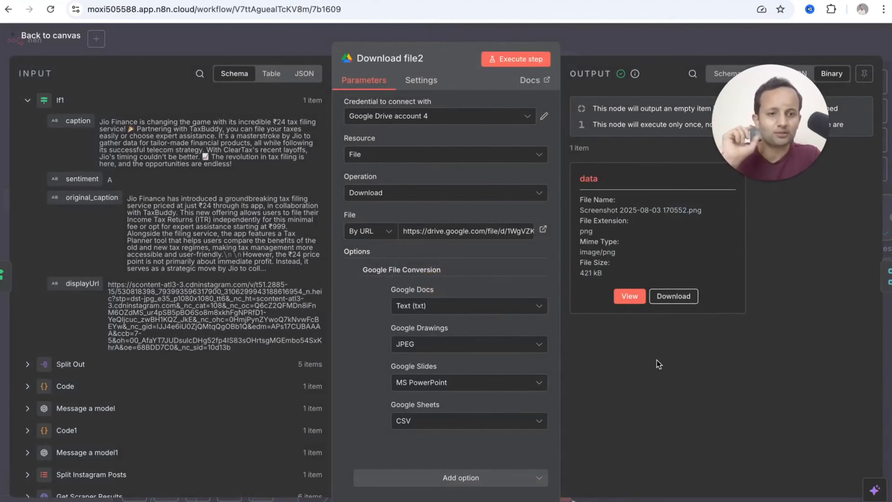
{"action": "left_click", "coordinate": [639, 304]}
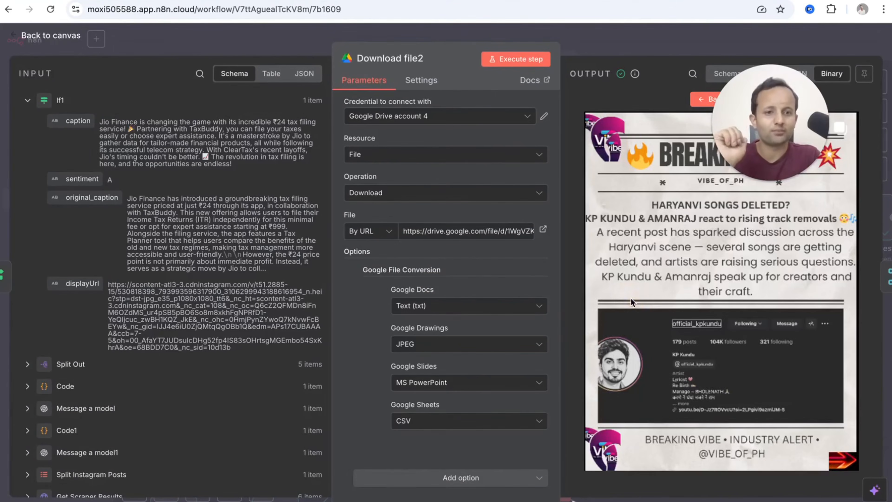
{"action": "left_click", "coordinate": [49, 38]}
- Select the Merge node joining both image inputs and follow its output through Aggregate to HTTP Request2
{"action": "scroll", "coordinate": [494, 208], "scroll_direction": "right", "scroll_amount": 6}
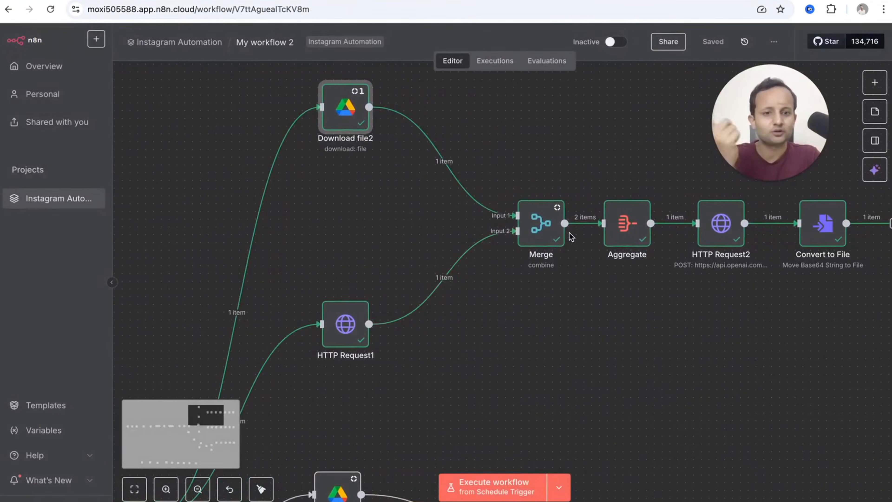
{"action": "left_click", "coordinate": [544, 234]}
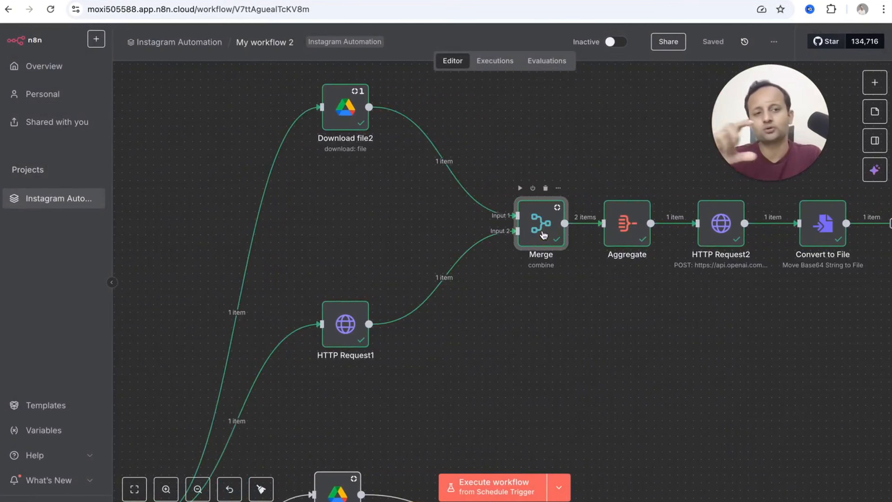
{"action": "scroll", "coordinate": [627, 300], "scroll_direction": "right", "scroll_amount": 4}
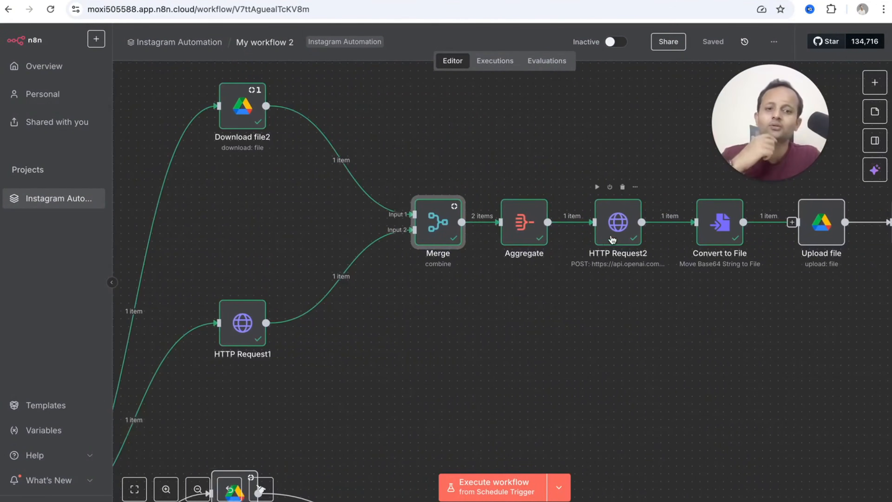
- Open the HTTP Request2 node, view its template and post input images from Aggregate, and return to the canvas
{"action": "left_click", "coordinate": [612, 239]}
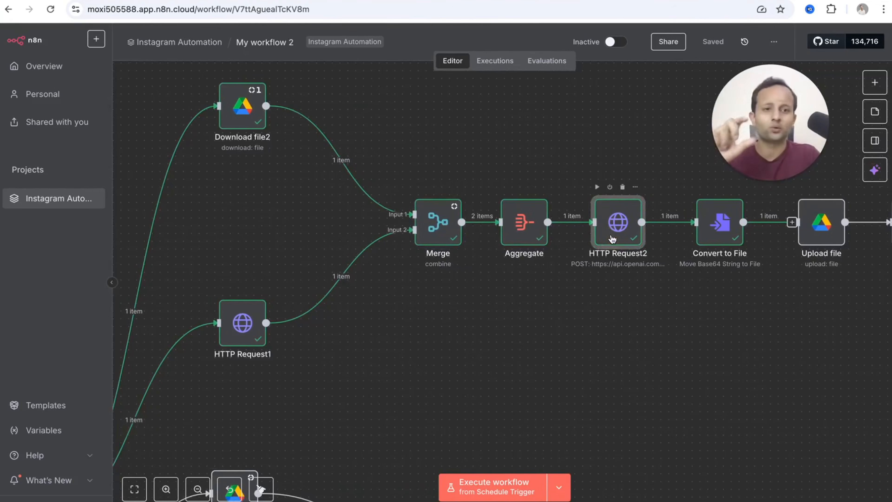
{"action": "double_click", "coordinate": [612, 239]}
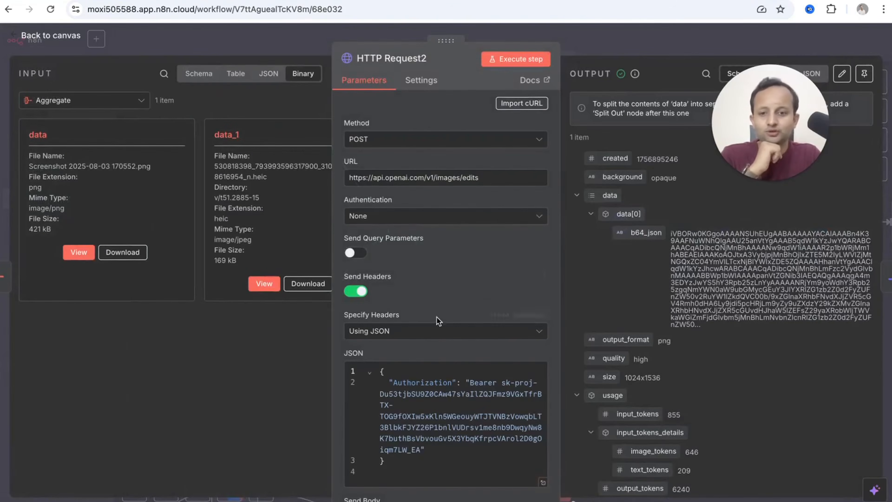
{"action": "scroll", "coordinate": [434, 377], "scroll_direction": "down", "scroll_amount": 6}
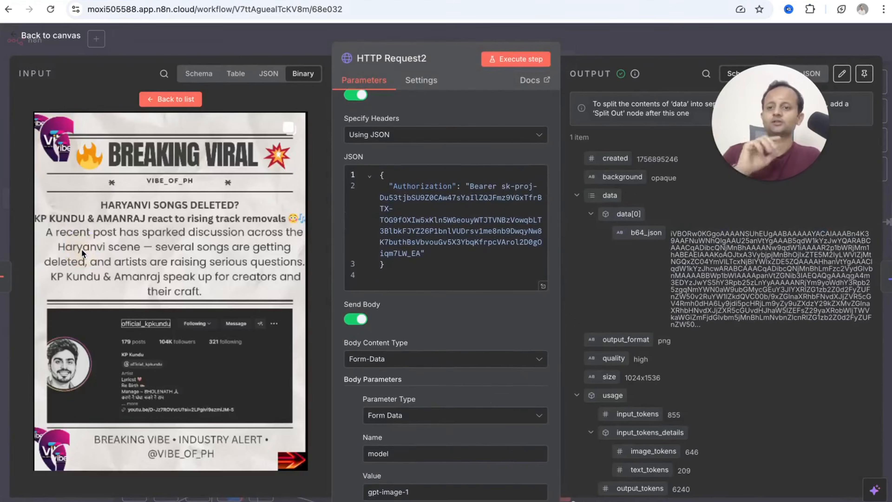
{"action": "left_click", "coordinate": [173, 99]}
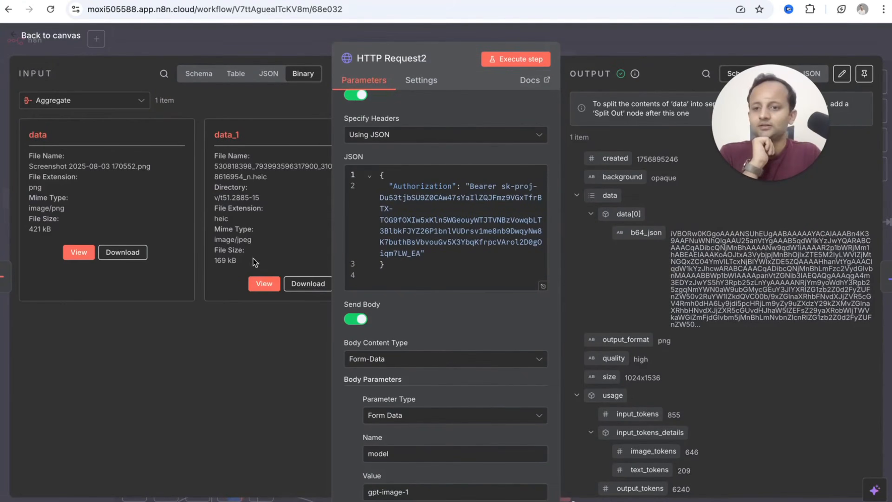
{"action": "left_click", "coordinate": [264, 284]}
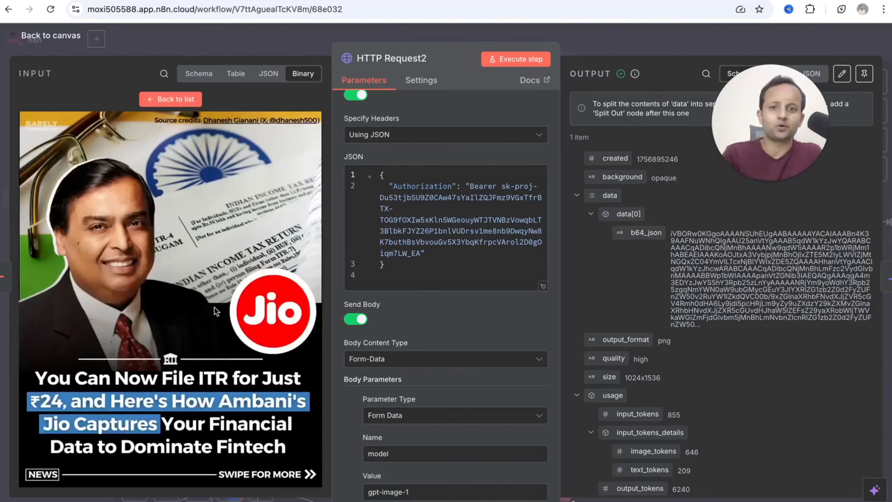
{"action": "left_click", "coordinate": [181, 100]}
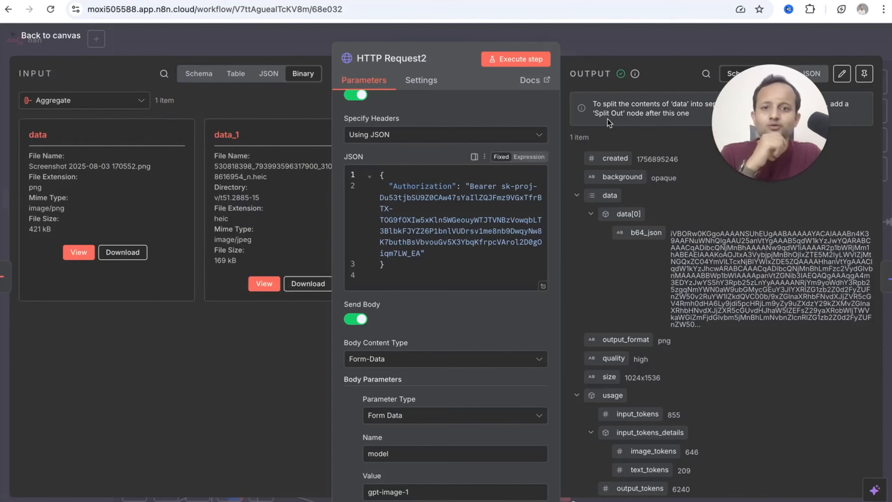
{"action": "left_click", "coordinate": [619, 50]}
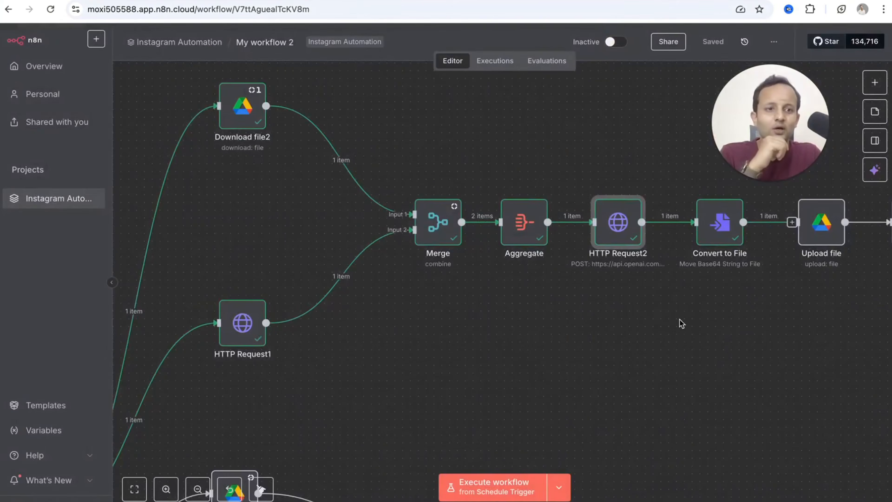
- Examine the generated image in the Convert to File node's output and return to the canvas
{"action": "scroll", "coordinate": [625, 323], "scroll_direction": "right", "scroll_amount": 3}
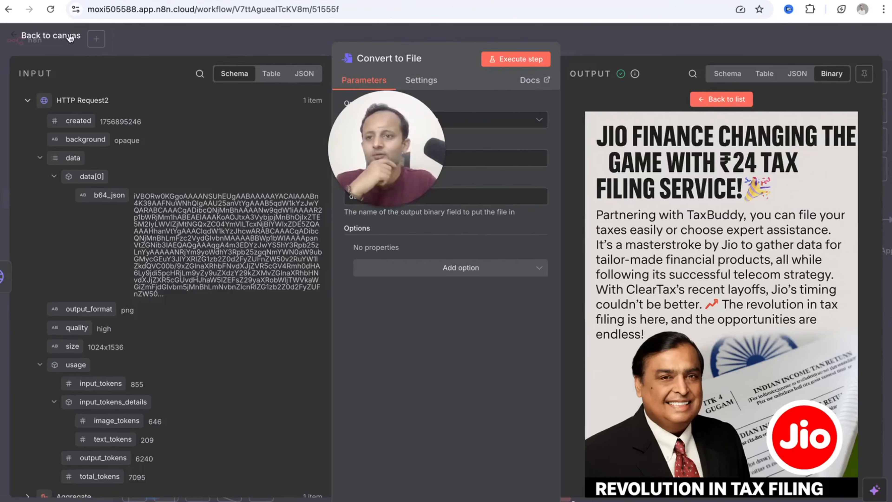
{"action": "key", "text": "Escape"}
{"action": "scroll", "coordinate": [603, 285], "scroll_direction": "right", "scroll_amount": 7}
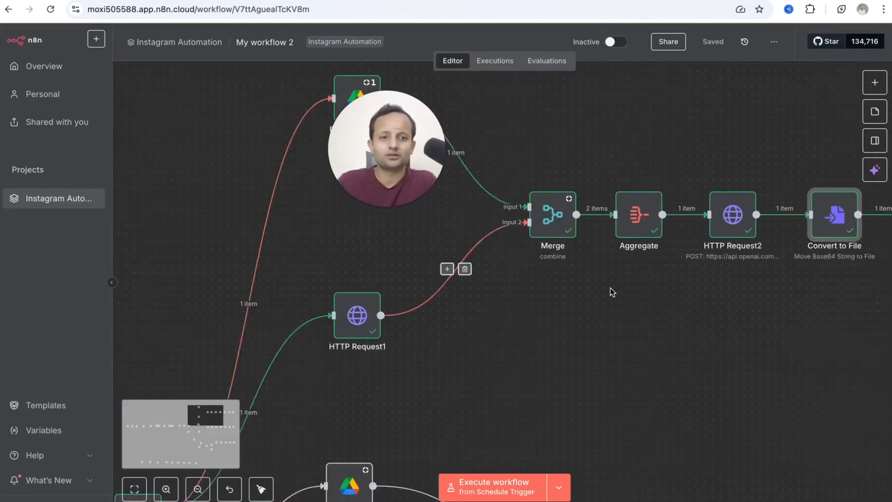
- In HTTP Request2's prompt expression, end the last sentence with a period and add "Write very short headlines on the final image."
{"action": "double_click", "coordinate": [611, 219]}
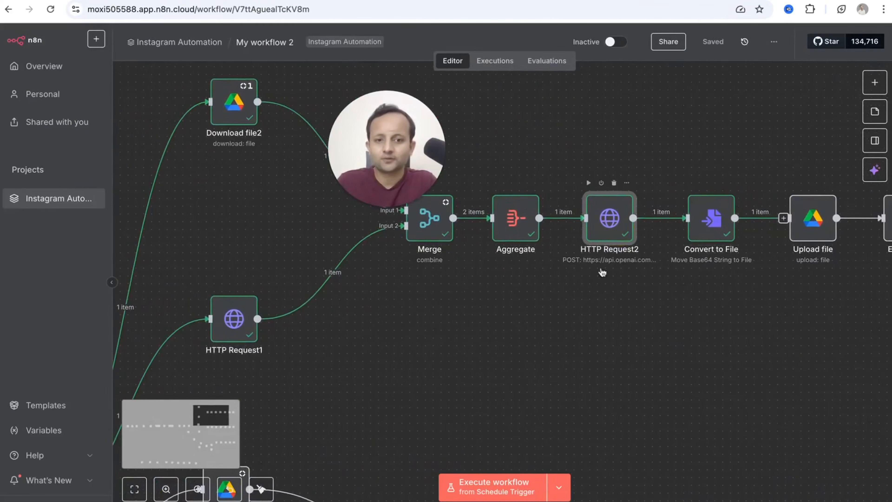
{"action": "left_click_drag", "start_coordinate": [399, 170], "coordinate": [597, 184]}
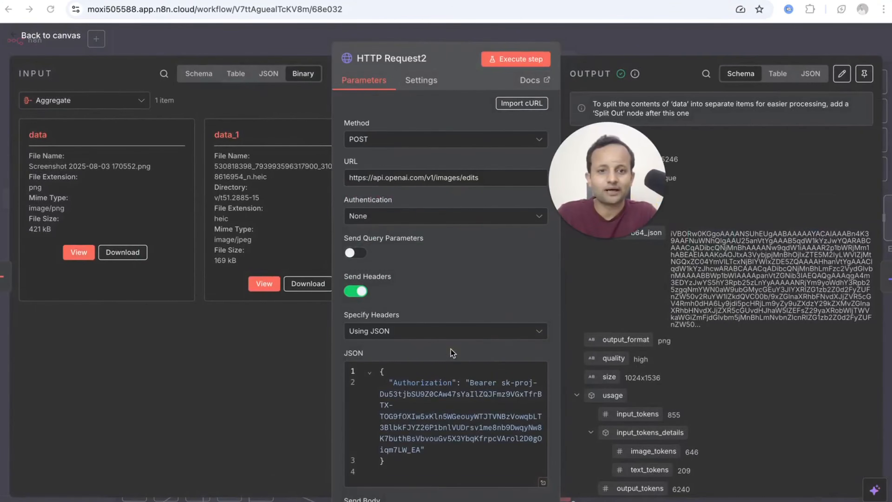
{"action": "scroll", "coordinate": [451, 349], "scroll_direction": "down", "scroll_amount": 8}
{"action": "scroll", "coordinate": [465, 378], "scroll_direction": "down", "scroll_amount": 7}
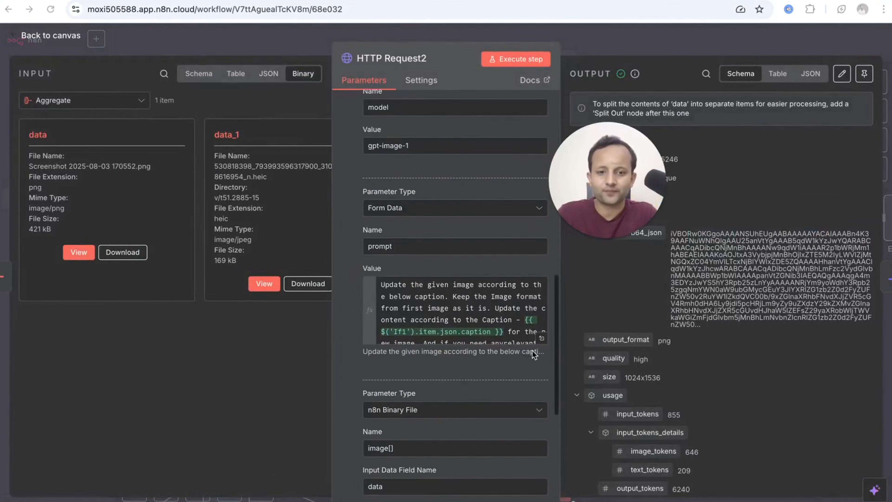
{"action": "left_click", "coordinate": [541, 338]}
{"action": "left_click_drag", "start_coordinate": [602, 166], "coordinate": [733, 244]}
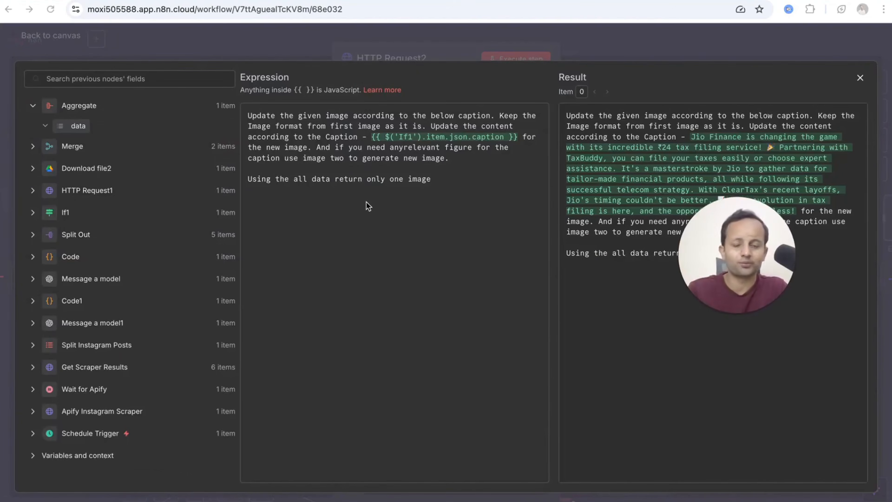
{"action": "triple_click", "coordinate": [454, 187]}
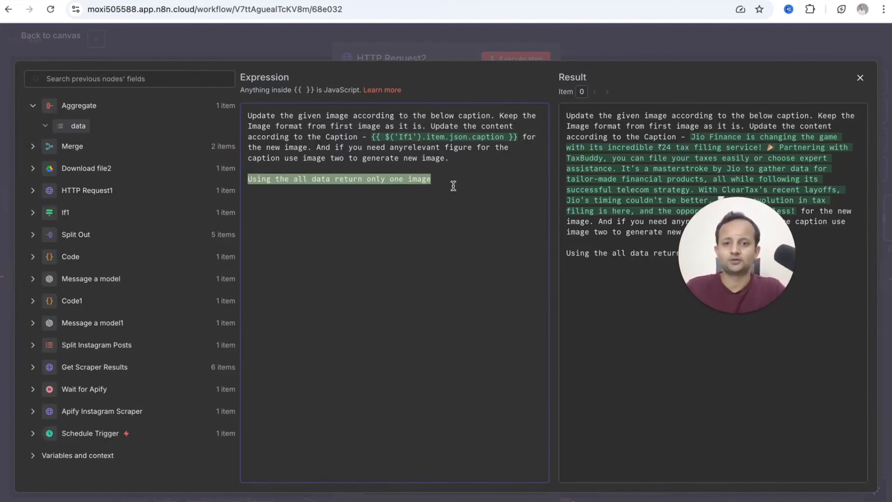
{"action": "left_click", "coordinate": [453, 185]}
{"action": "type", "text": "."}
{"action": "key", "text": "Return"}
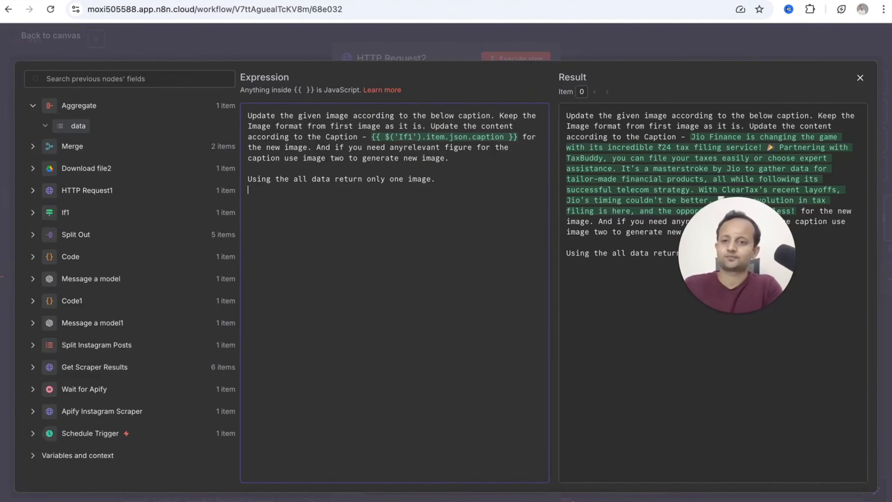
{"action": "key", "text": "Return"}
{"action": "type", "text": "Write very short headlines on the final image."}
- Add the prompt line "1. one or two liners are desirable.", execute the HTTP Request2 step, and return to the canvas
{"action": "key", "text": "Return"}
{"action": "type", "text": "1. "}
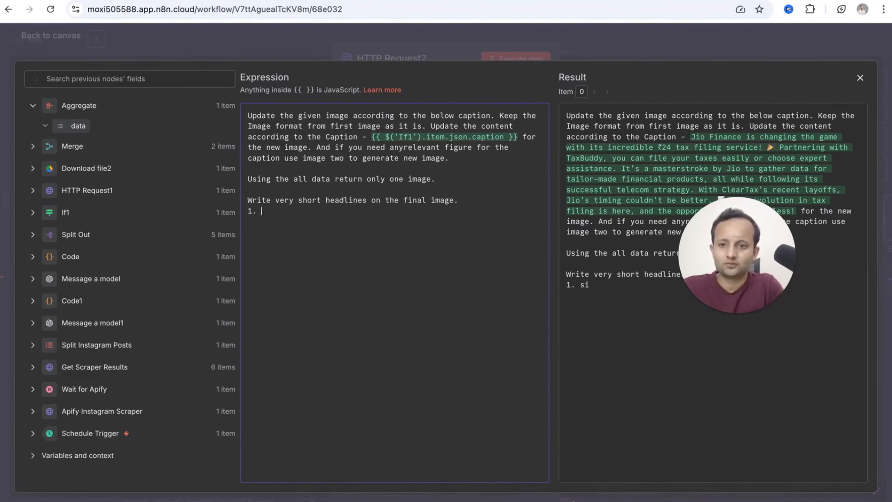
{"action": "type", "text": "one or two liners are desirable."}
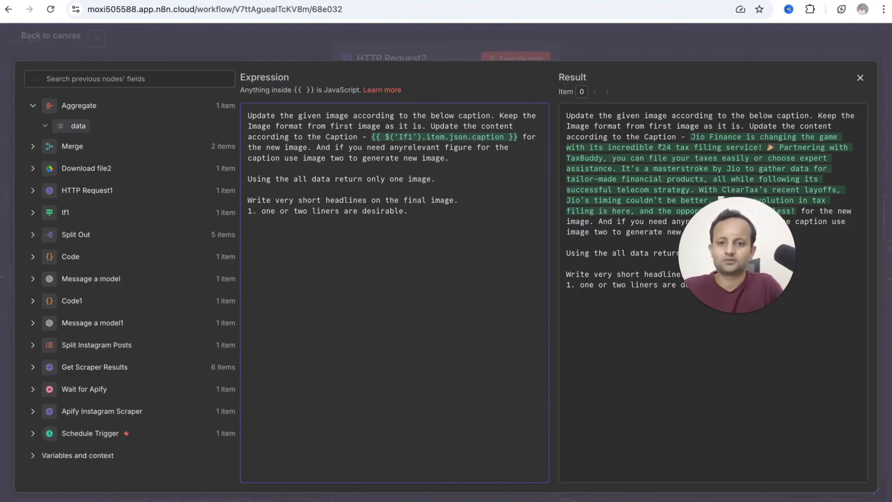
{"action": "left_click", "coordinate": [859, 78]}
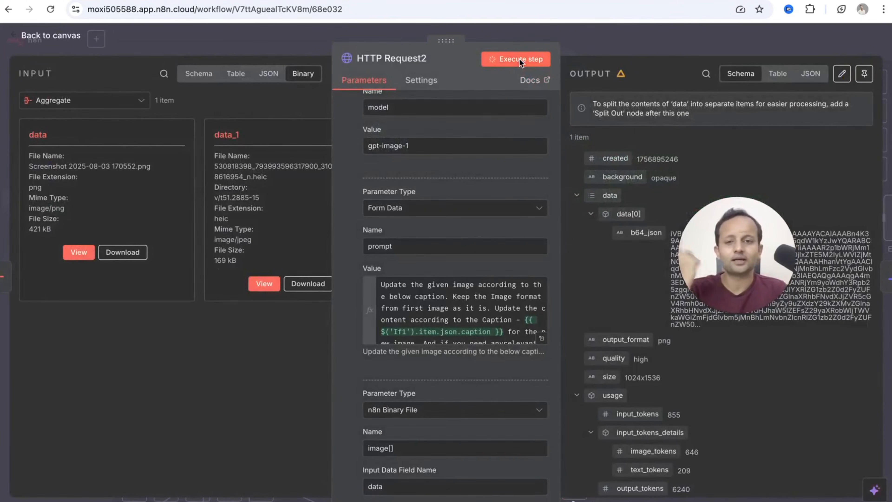
{"action": "key", "text": "Escape"}
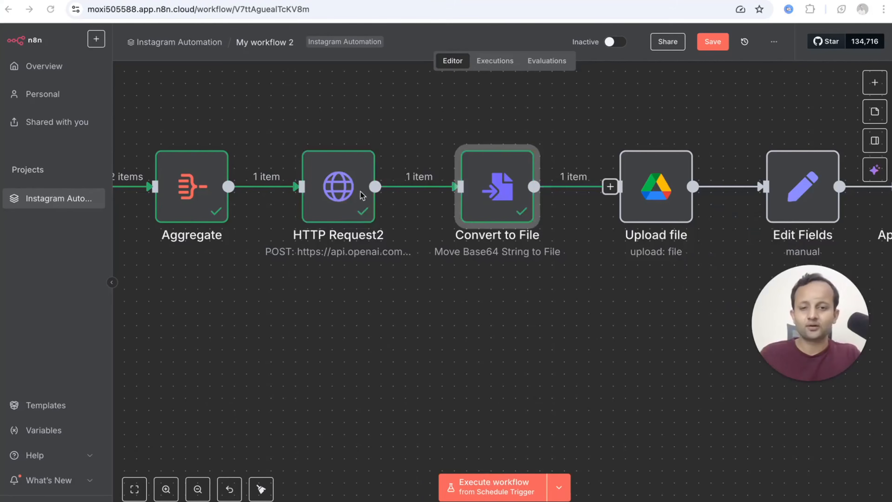
- Open the Convert to File node, view its regenerated output image, and return to the canvas
{"action": "left_click", "coordinate": [512, 195]}
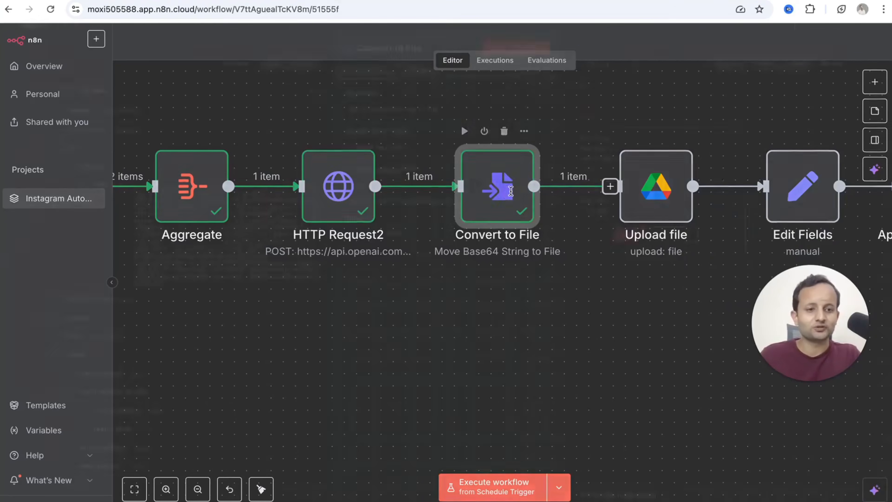
{"action": "double_click", "coordinate": [511, 195]}
{"action": "left_click", "coordinate": [629, 246]}
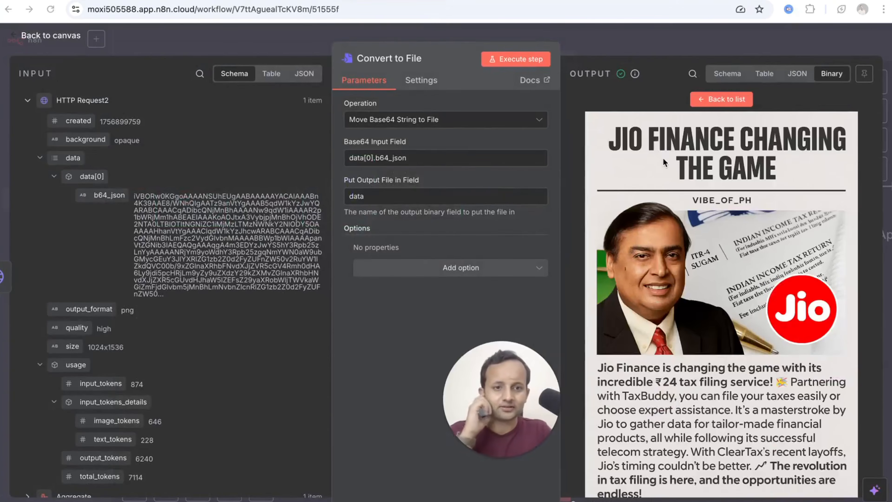
{"action": "left_click", "coordinate": [699, 100]}
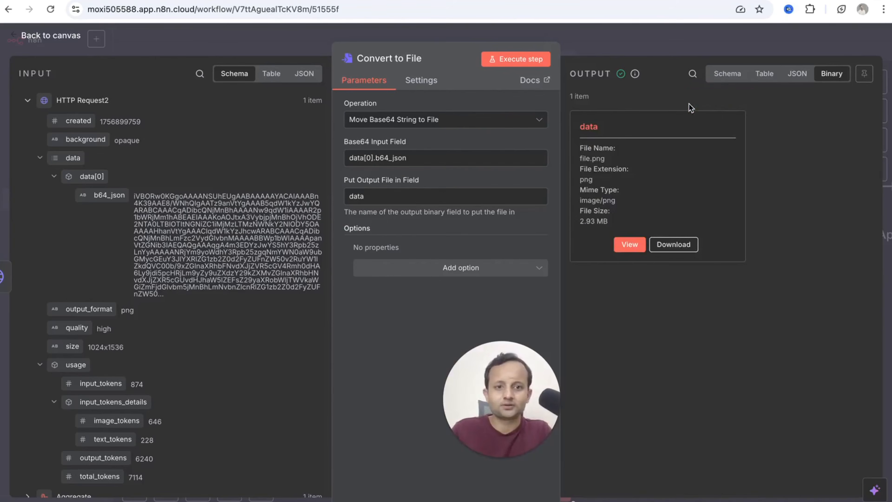
{"action": "left_click", "coordinate": [51, 35]}
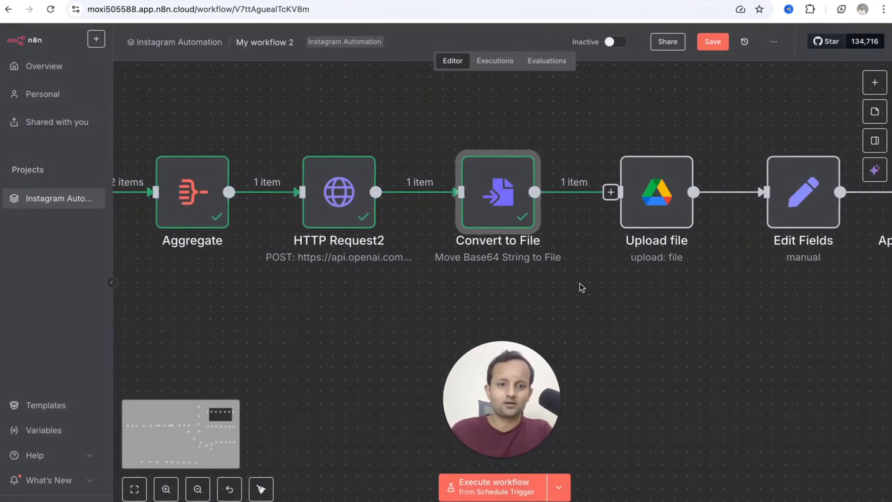
- Add to HTTP Request2's prompt "2. Use very minimal text on final image." and "3. keep the tone of the text in conversation manner."
{"action": "scroll", "coordinate": [497, 309], "scroll_direction": "down", "scroll_amount": 1}
{"action": "mouse_move", "coordinate": [507, 207]}
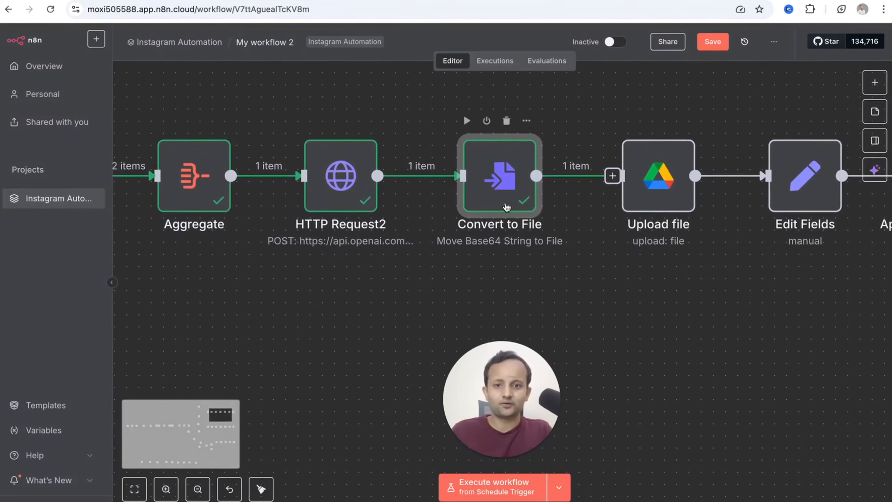
{"action": "left_click_drag", "start_coordinate": [392, 316], "coordinate": [472, 301]}
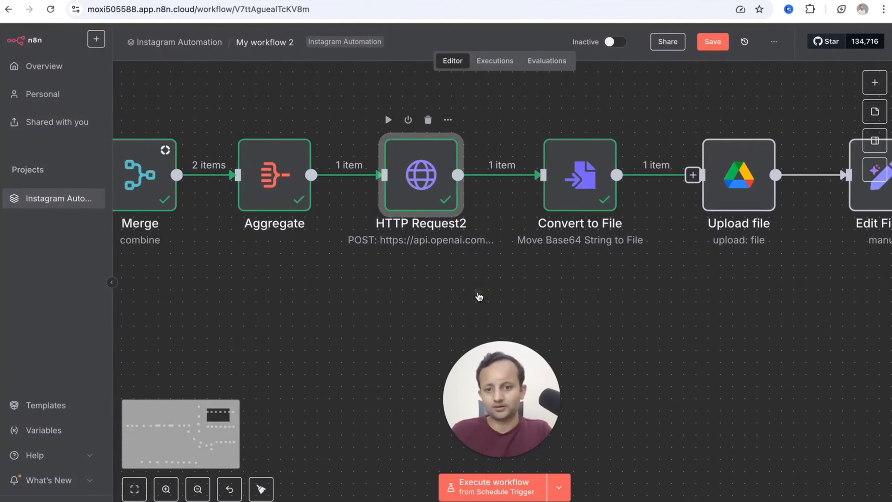
{"action": "double_click", "coordinate": [453, 198]}
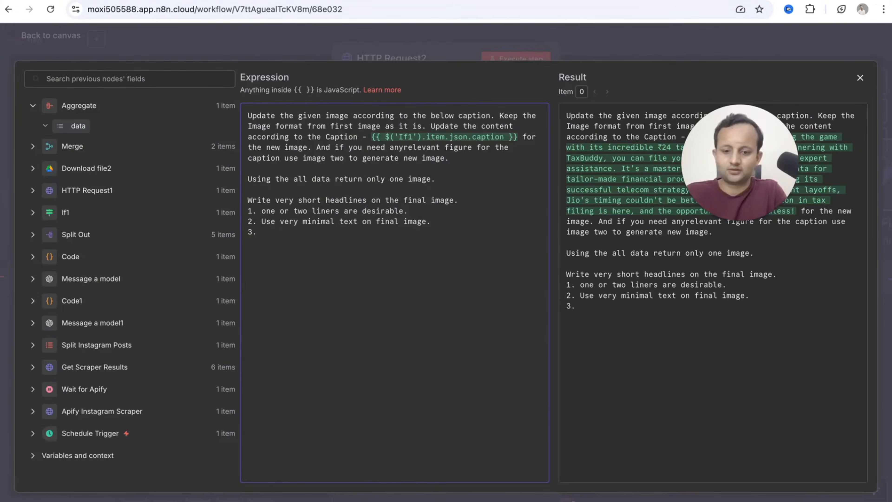
{"action": "type", "text": "keep the tone of the text in"}
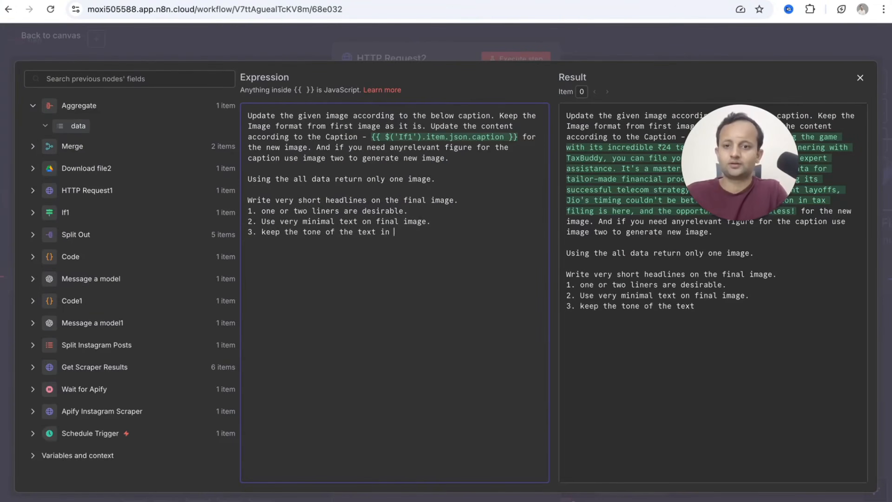
{"action": "type", "text": " convers"}
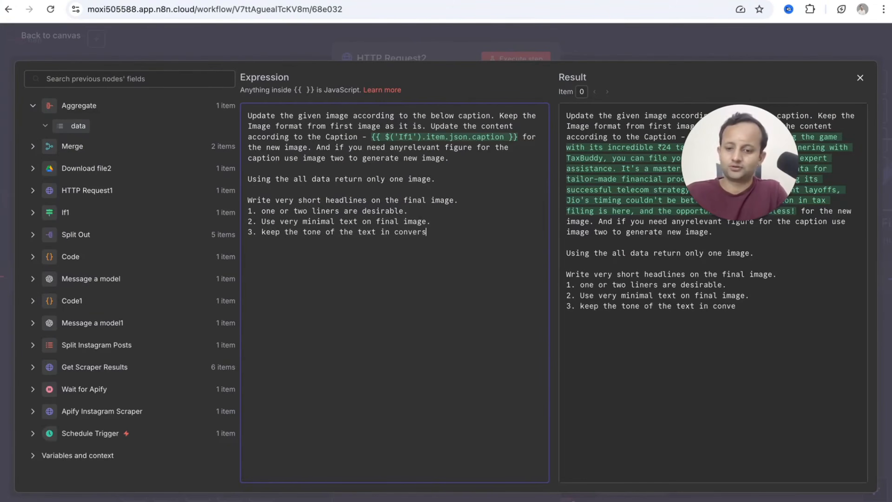
{"action": "type", "text": "ation"}
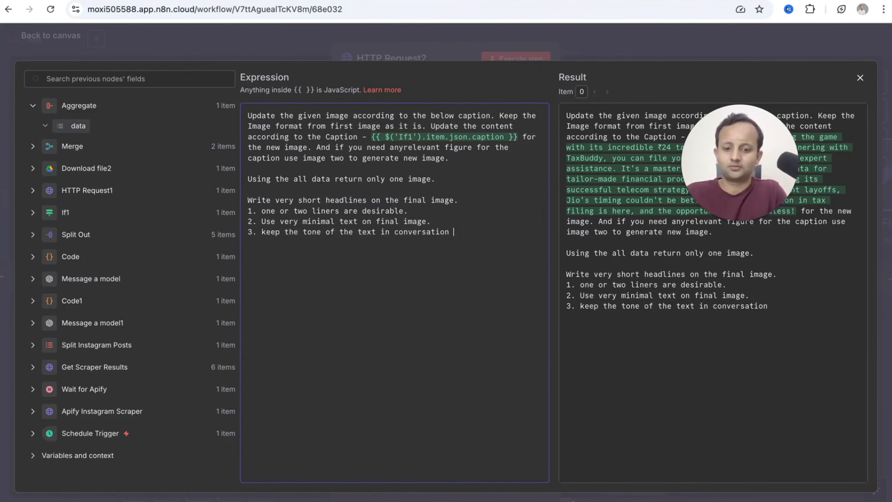
{"action": "type", "text": " manner."}
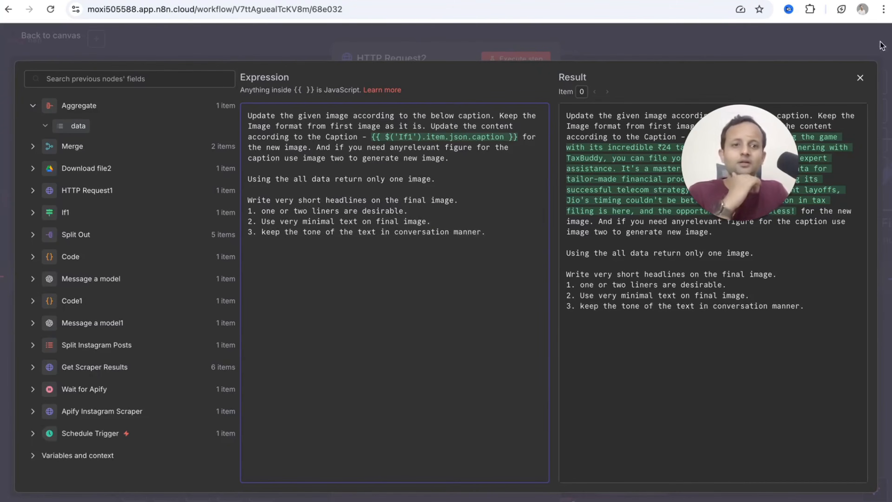
- Close the prompt expression editor, execute the HTTP Request2 step again, and return to the canvas
{"action": "left_click", "coordinate": [860, 77]}
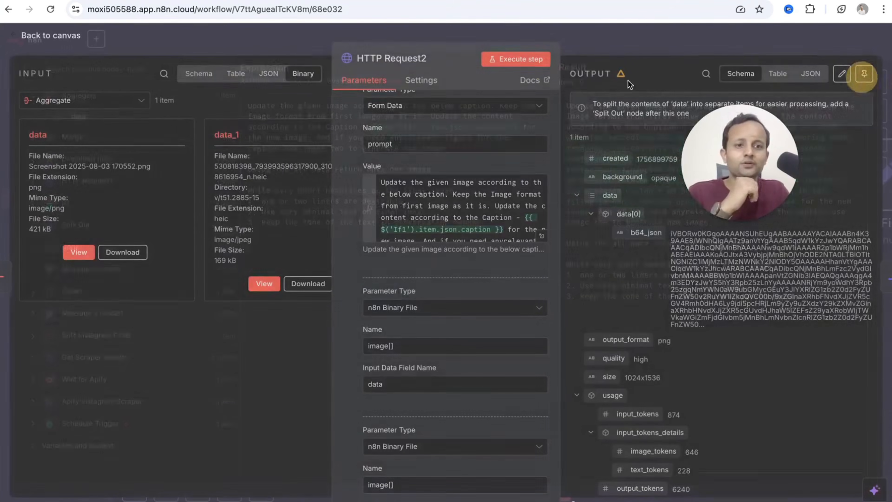
{"action": "left_click", "coordinate": [540, 62]}
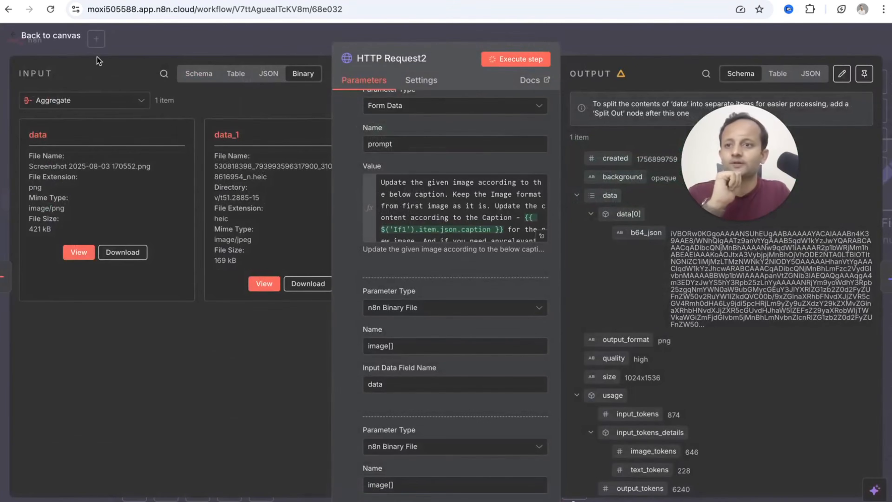
{"action": "left_click", "coordinate": [50, 34]}
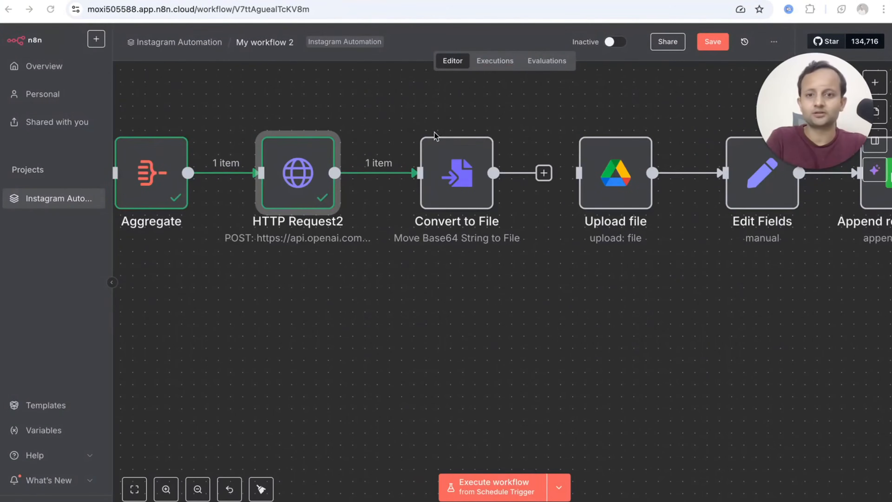
- Execute the Convert to File node, view its generated output image, and return to the canvas
{"action": "scroll", "coordinate": [435, 137], "scroll_direction": "up", "scroll_amount": 3}
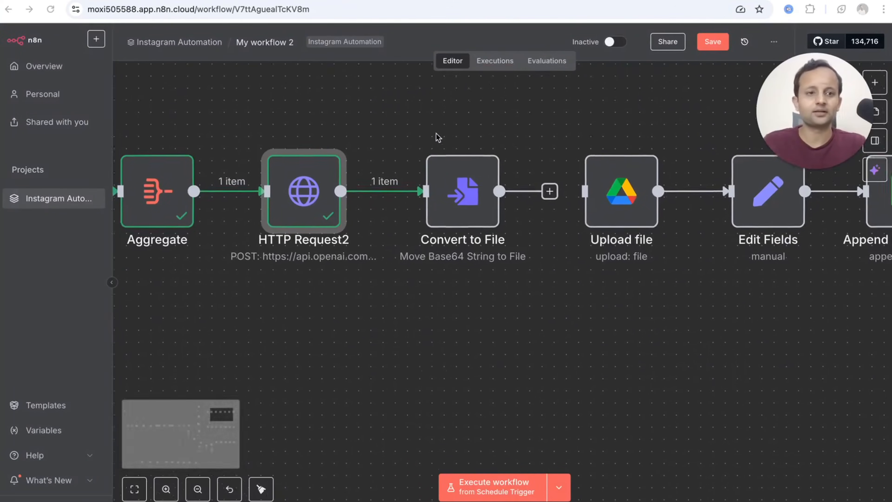
{"action": "left_click", "coordinate": [457, 207]}
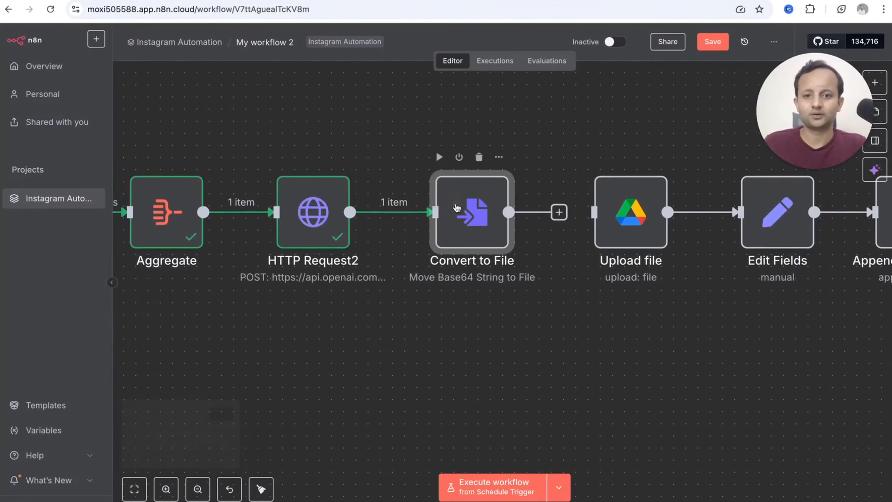
{"action": "left_click", "coordinate": [439, 156]}
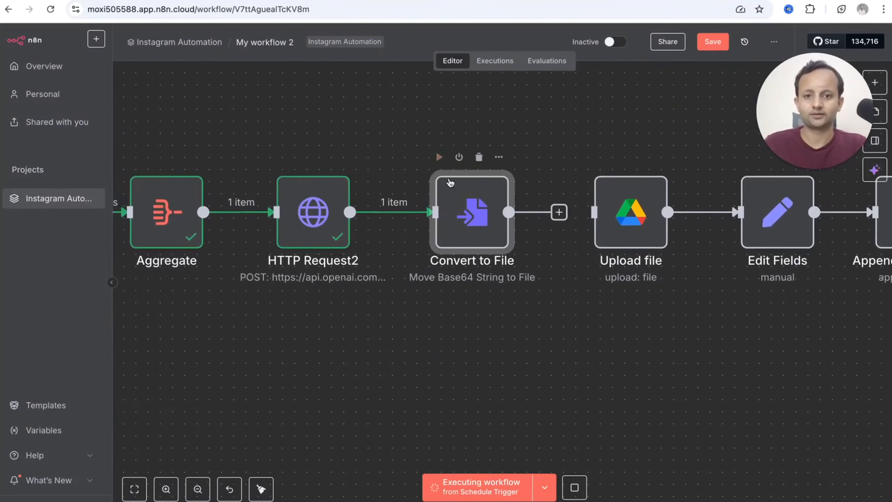
{"action": "double_click", "coordinate": [450, 183]}
{"action": "mouse_move", "coordinate": [833, 126]}
{"action": "left_mouse_down"}
{"action": "mouse_move", "coordinate": [777, 111]}
{"action": "mouse_move", "coordinate": [801, 76]}
{"action": "mouse_move", "coordinate": [482, 123]}
{"action": "mouse_move", "coordinate": [352, 97]}
{"action": "mouse_move", "coordinate": [779, 92]}
{"action": "mouse_move", "coordinate": [840, 67]}
{"action": "left_mouse_up"}
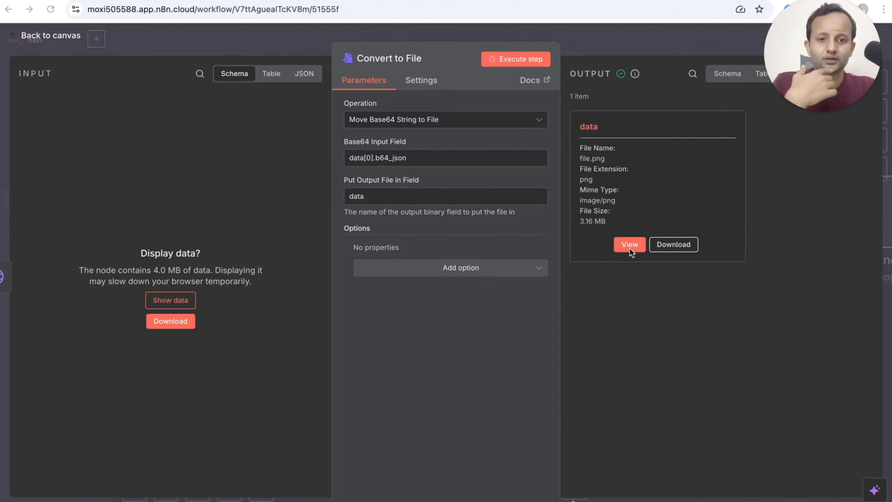
{"action": "left_click", "coordinate": [629, 245]}
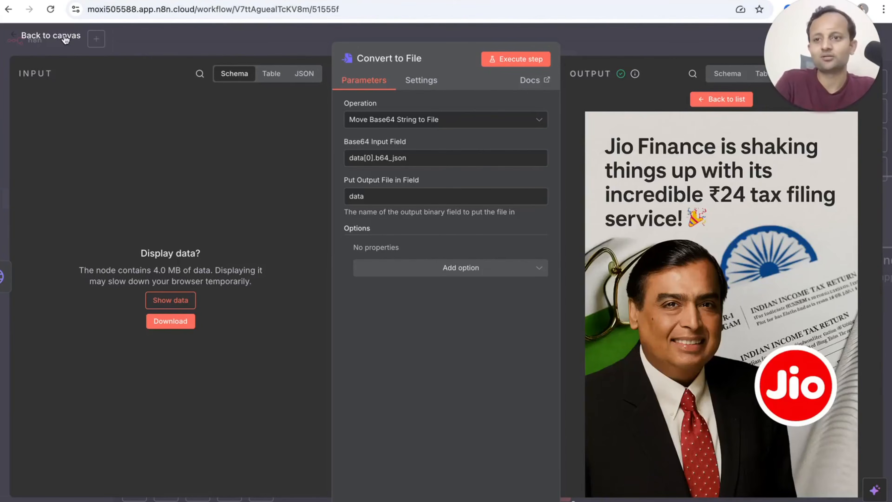
{"action": "left_click", "coordinate": [50, 36]}
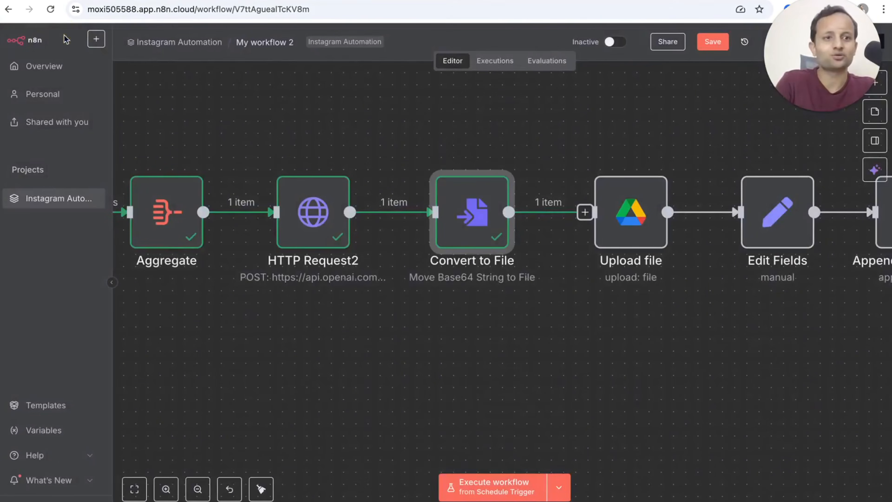
- Open the HTTP Request2 node, view the data_1 source image in its input, and return to the canvas
{"action": "double_click", "coordinate": [337, 229]}
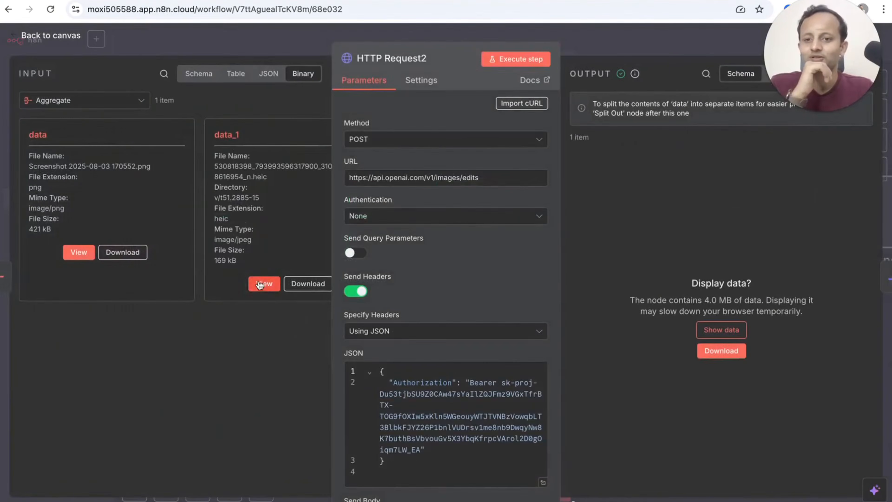
{"action": "left_click", "coordinate": [259, 286]}
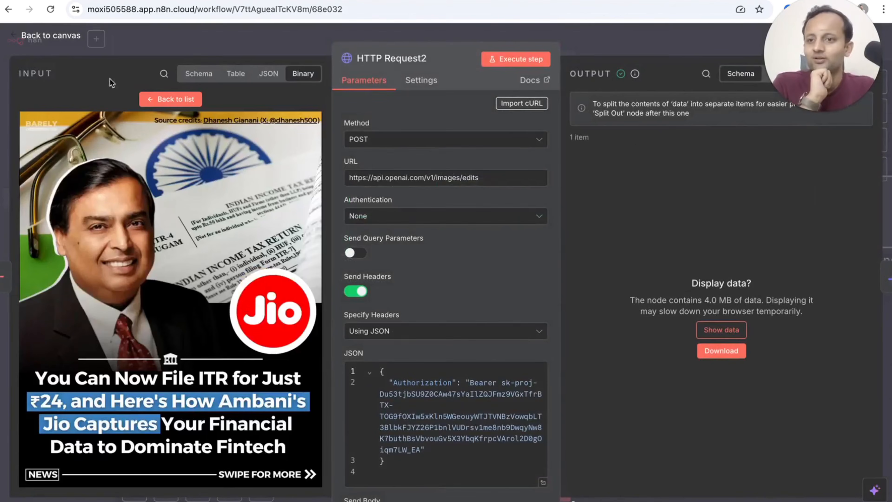
{"action": "left_click", "coordinate": [170, 99]}
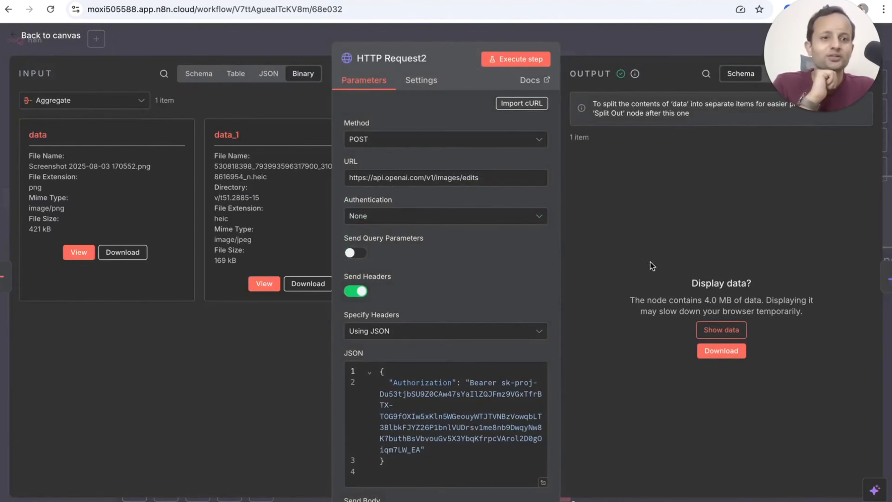
{"action": "left_click", "coordinate": [31, 38]}
- Reopen the Convert to File node to compare its generated image with the source post, and go back to the canvas
{"action": "scroll", "coordinate": [684, 284], "scroll_direction": "right", "scroll_amount": 2}
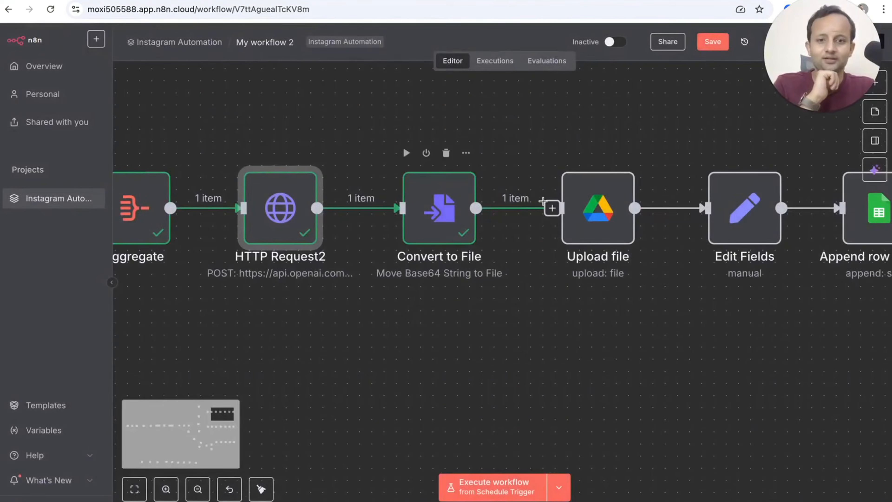
{"action": "double_click", "coordinate": [438, 207]}
{"action": "left_click", "coordinate": [633, 244]}
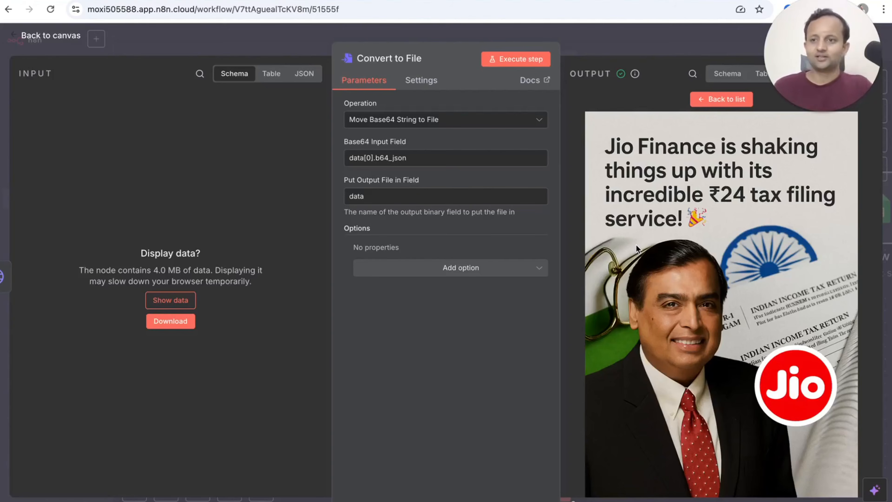
{"action": "left_click", "coordinate": [45, 38]}
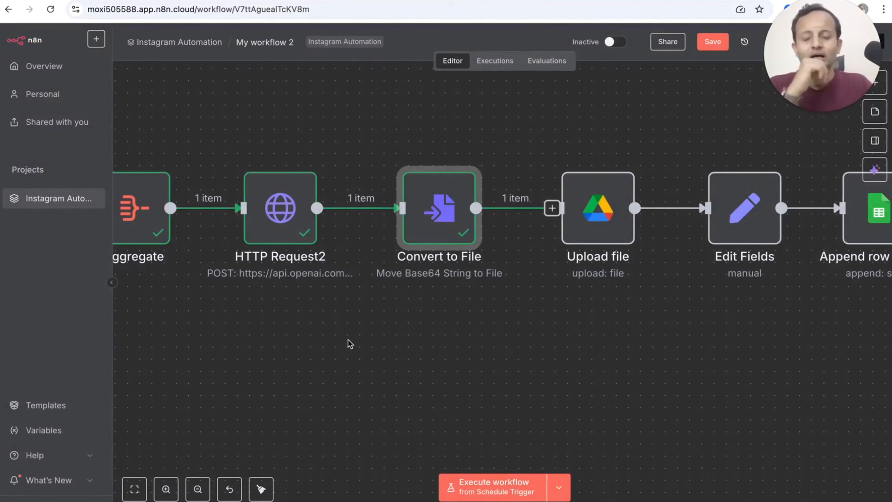
- Execute the Upload file node to send the generated image to Google Drive
{"action": "scroll", "coordinate": [348, 339], "scroll_direction": "down", "scroll_amount": 2}
{"action": "scroll", "coordinate": [456, 362], "scroll_direction": "right", "scroll_amount": 5}
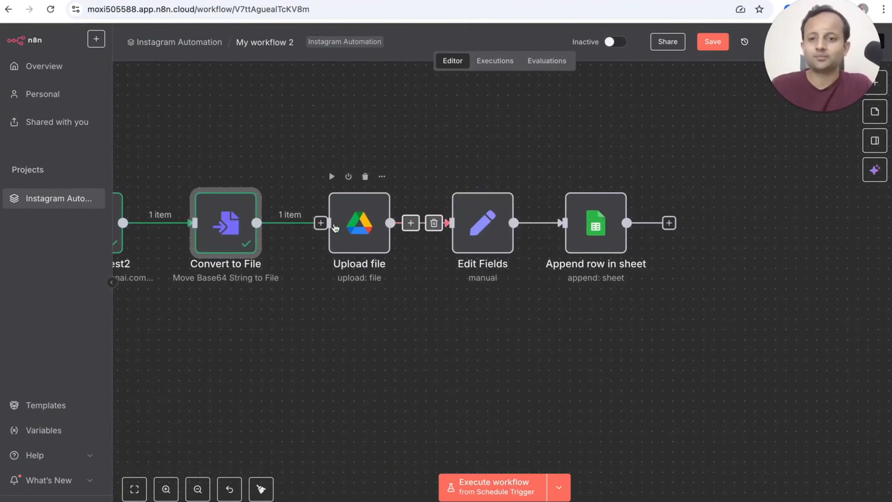
{"action": "left_click", "coordinate": [331, 176]}
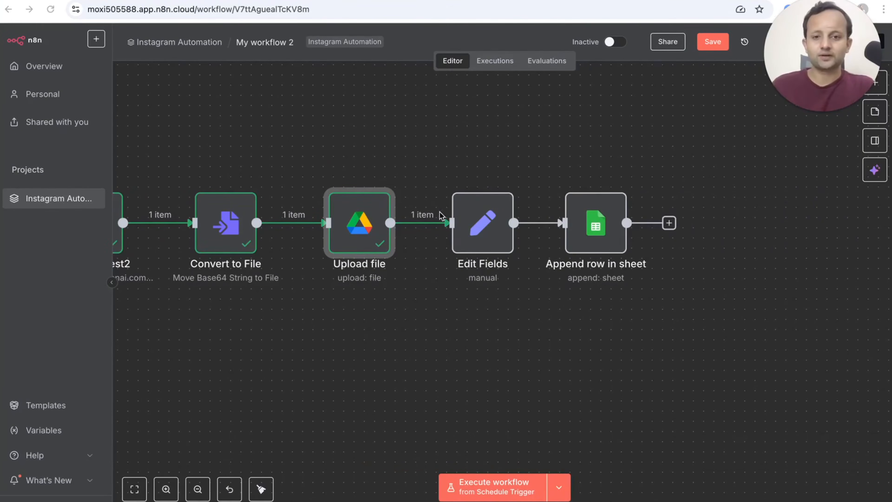
{"action": "left_click", "coordinate": [474, 315]}
- Try to execute the Edit Fields node that follows the Upload file node
{"action": "scroll", "coordinate": [473, 316], "scroll_direction": "up", "scroll_amount": 5}
{"action": "scroll", "coordinate": [466, 207], "scroll_direction": "up", "scroll_amount": 2}
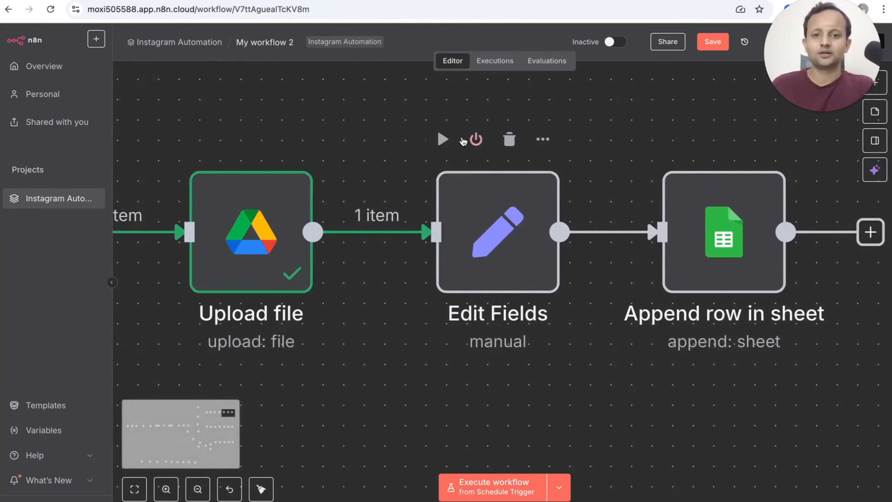
{"action": "left_click", "coordinate": [444, 140]}
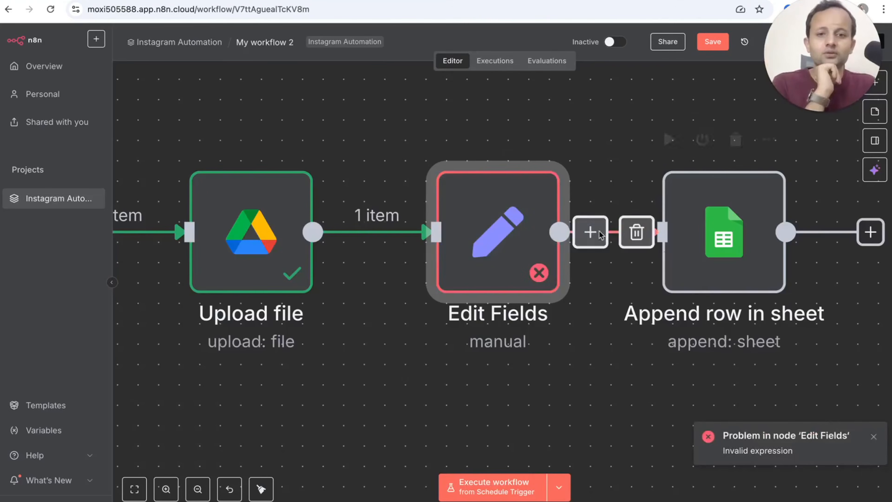
{"action": "left_click", "coordinate": [443, 138]}
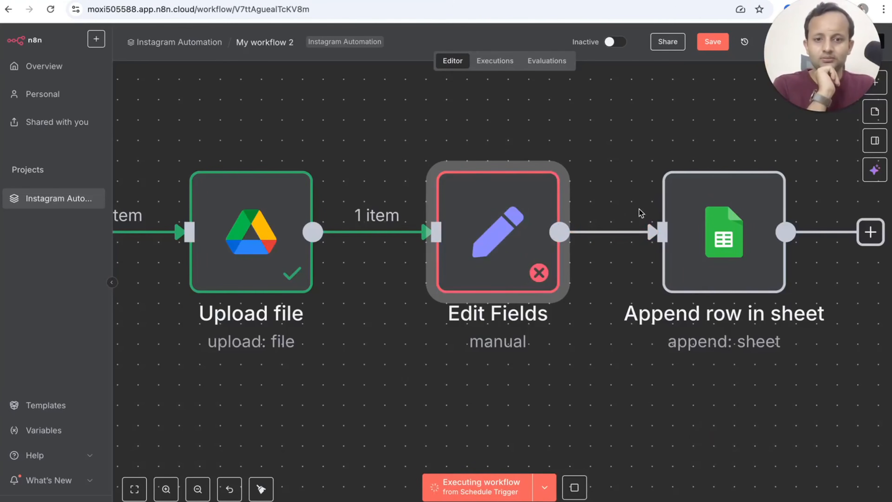
- Open the Edit Fields node and clear the expression that references 'Download file' from the Post field
{"action": "double_click", "coordinate": [486, 221]}
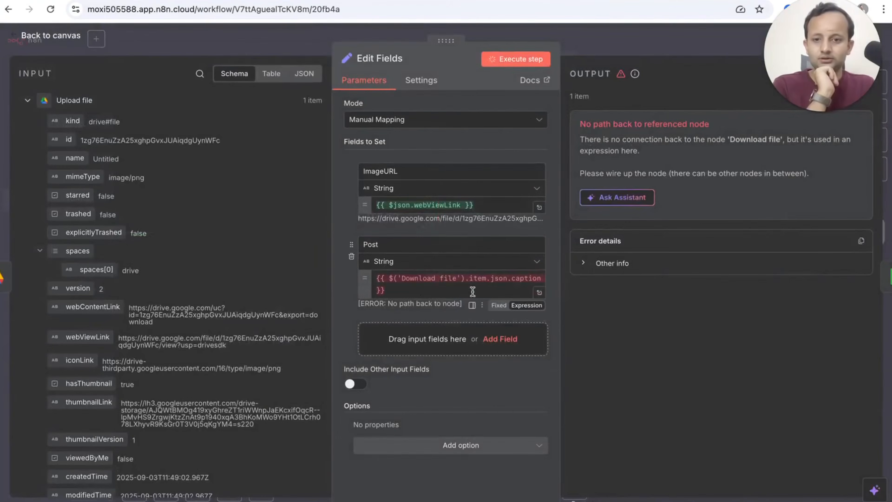
{"action": "left_click", "coordinate": [408, 292]}
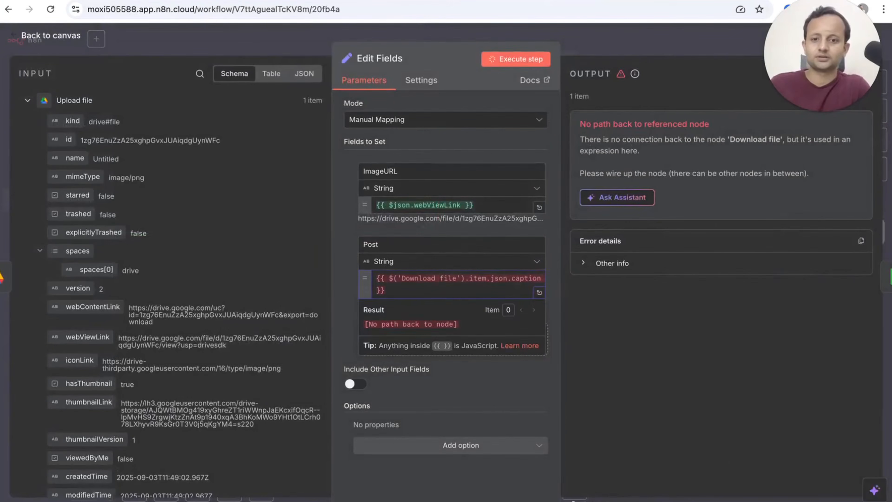
{"action": "key", "text": "BackSpace"}
{"action": "key", "text": "BackSpace"}
{"action": "key", "text": "BackSpace"}
{"action": "key", "text": "BackSpace"}
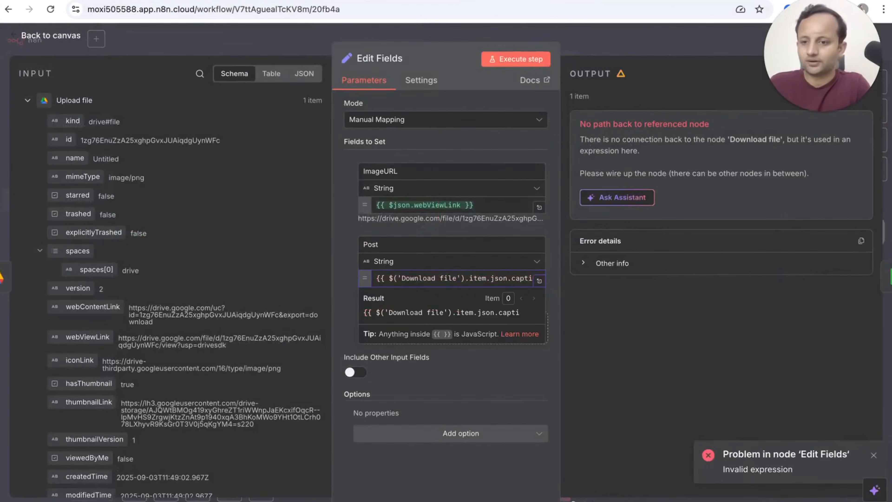
{"action": "key", "text": "BackSpace"}
{"action": "key", "text": "BackSpace"}
{"action": "key", "text": "BackSpace"}
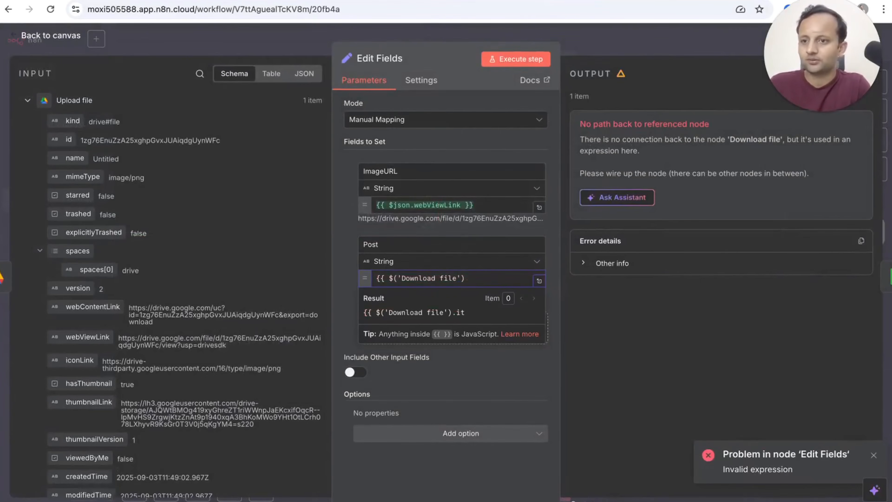
{"action": "key", "text": "BackSpace"}
{"action": "key", "text": "BackSpace"}
{"action": "key", "text": "BackSpace"}
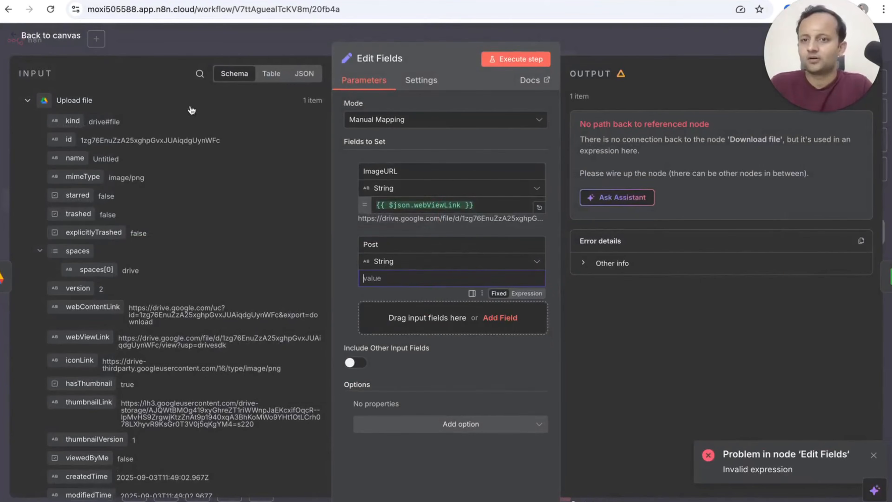
- Map rewritten_caption from the Message a model1 output to the Post field of the Edit Fields node
{"action": "left_click", "coordinate": [28, 101]}
{"action": "left_click", "coordinate": [27, 101]}
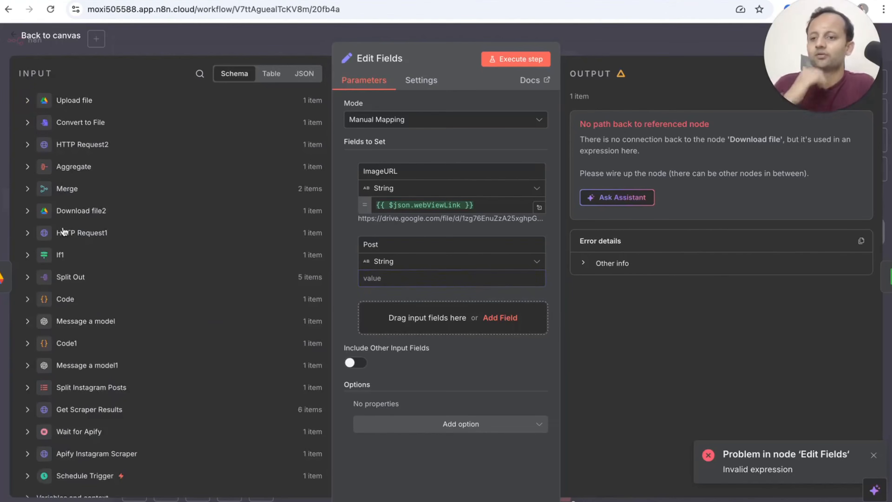
{"action": "scroll", "coordinate": [87, 340], "scroll_direction": "down", "scroll_amount": 2}
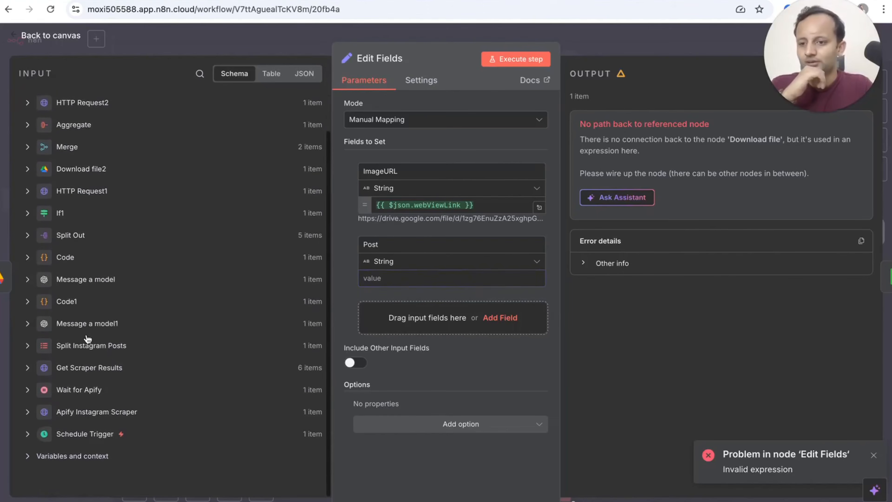
{"action": "left_click", "coordinate": [27, 324]}
{"action": "scroll", "coordinate": [96, 398], "scroll_direction": "down", "scroll_amount": 6}
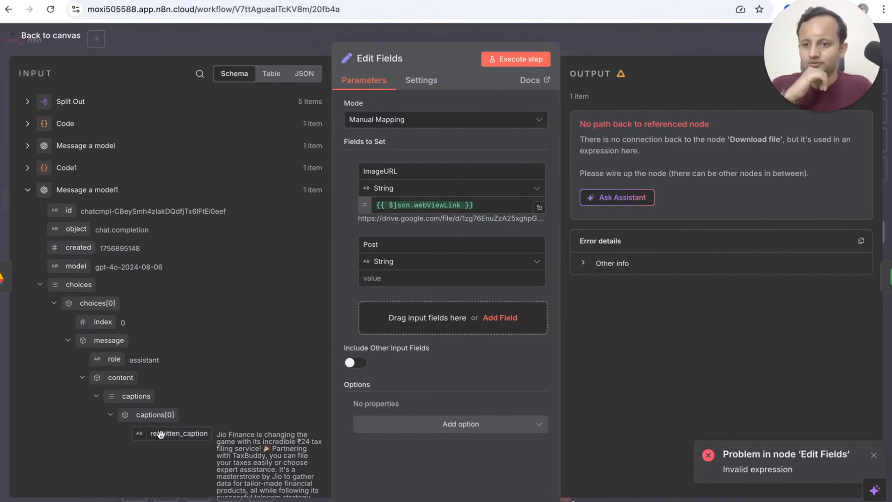
{"action": "left_click_drag", "start_coordinate": [170, 434], "coordinate": [434, 277]}
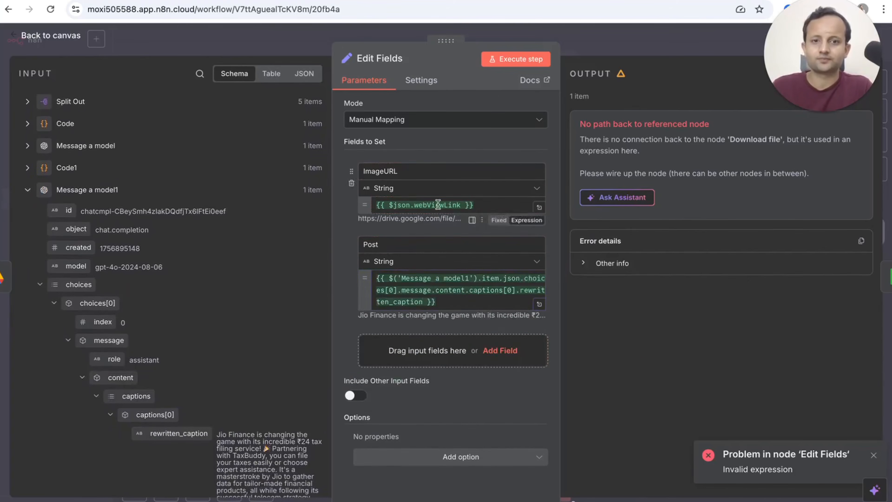
- Return to the canvas and execute the Edit Fields and Append row in sheet nodes
{"action": "left_click", "coordinate": [51, 36]}
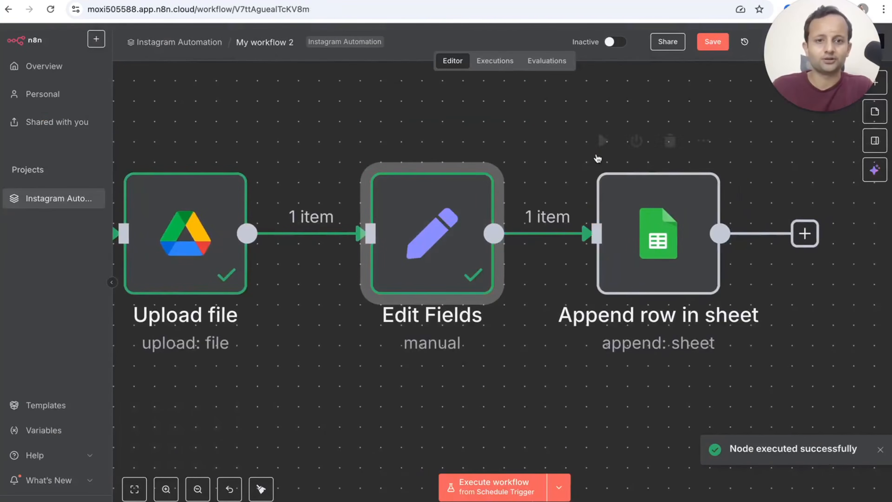
{"action": "left_click", "coordinate": [602, 143]}
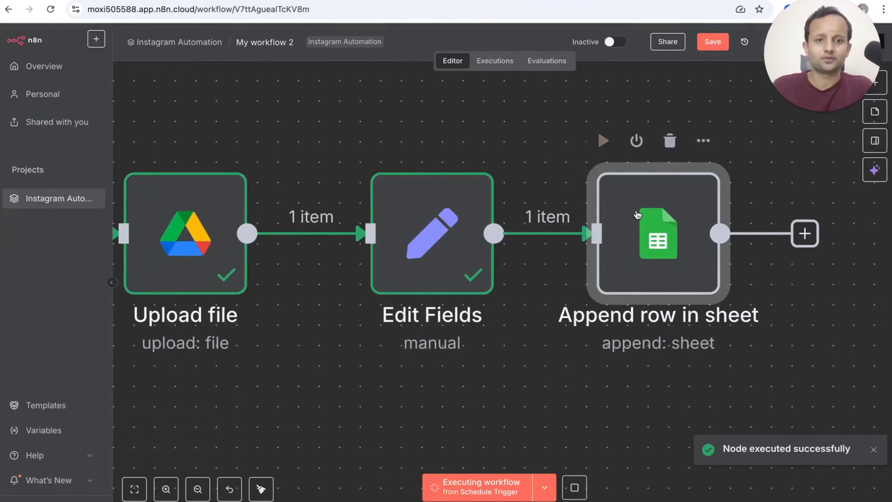
- Switch to the Instagram Automation spreadsheet in Google Sheets, open the image linked in cell B41, and return to the n8n workflow
{"action": "left_click", "coordinate": [170, 1]}
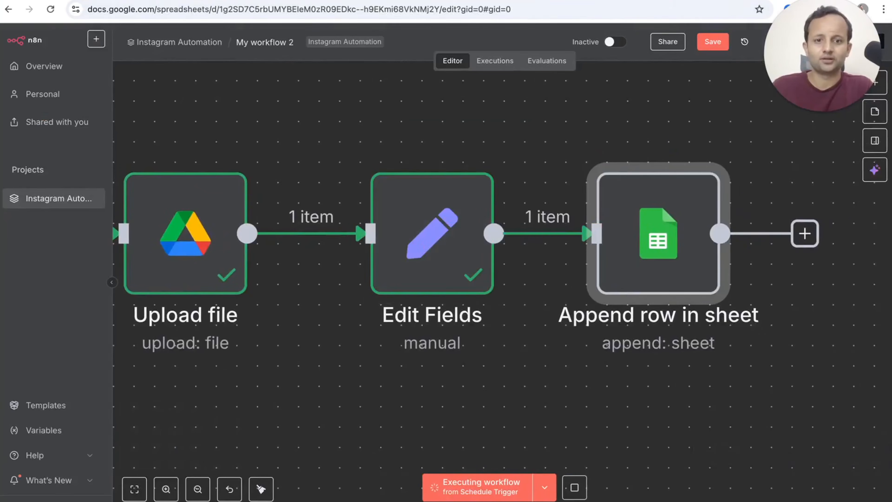
{"action": "scroll", "coordinate": [349, 338], "scroll_direction": "down", "scroll_amount": 14}
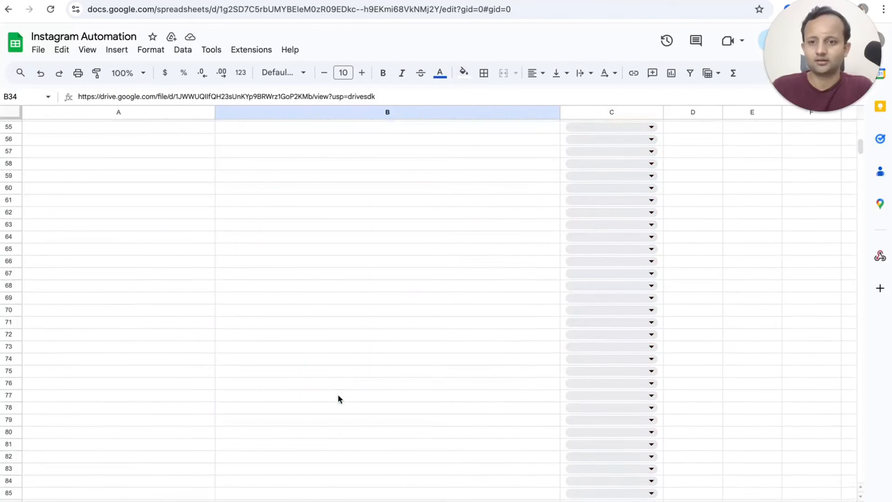
{"action": "scroll", "coordinate": [324, 333], "scroll_direction": "up", "scroll_amount": 9}
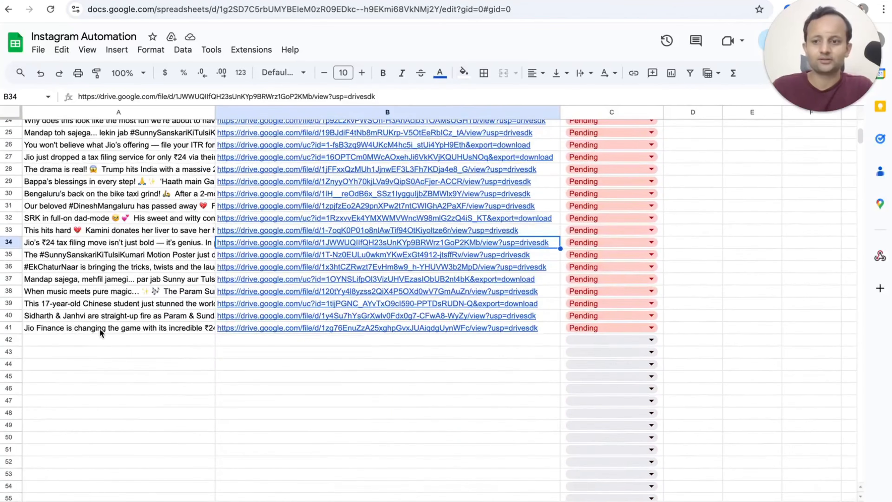
{"action": "left_click", "coordinate": [264, 328]}
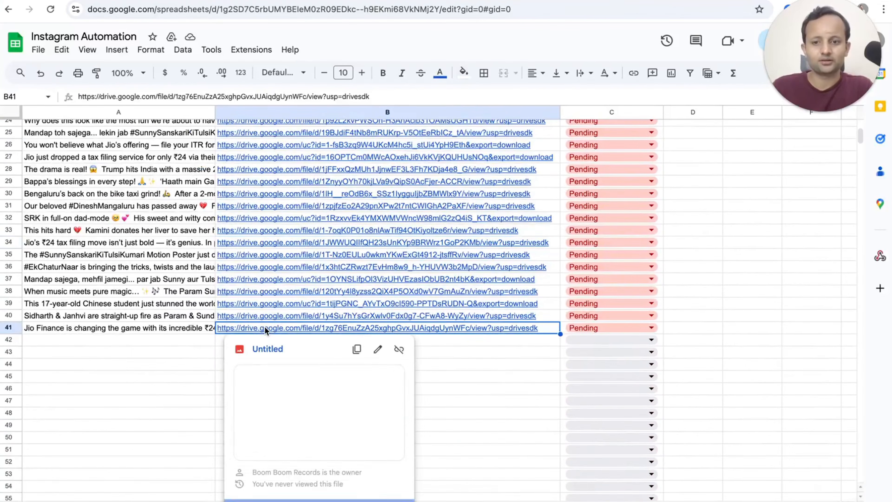
{"action": "left_click", "coordinate": [294, 413]}
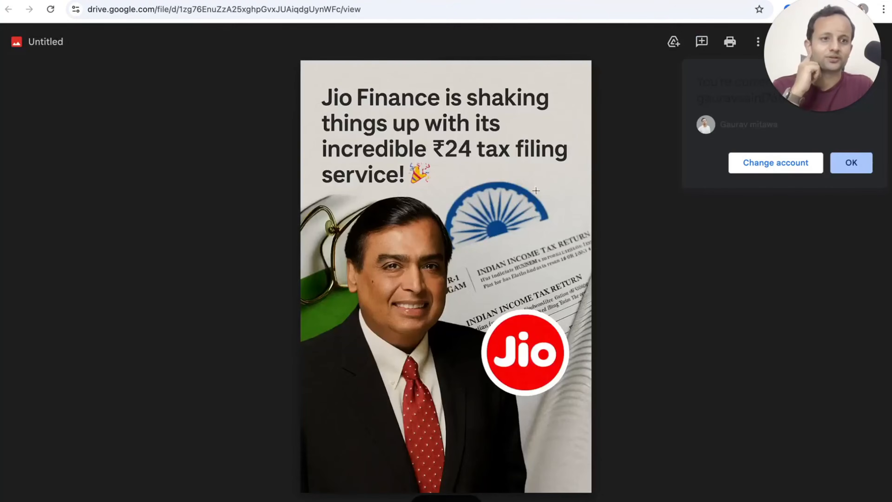
{"action": "left_click", "coordinate": [542, 1]}
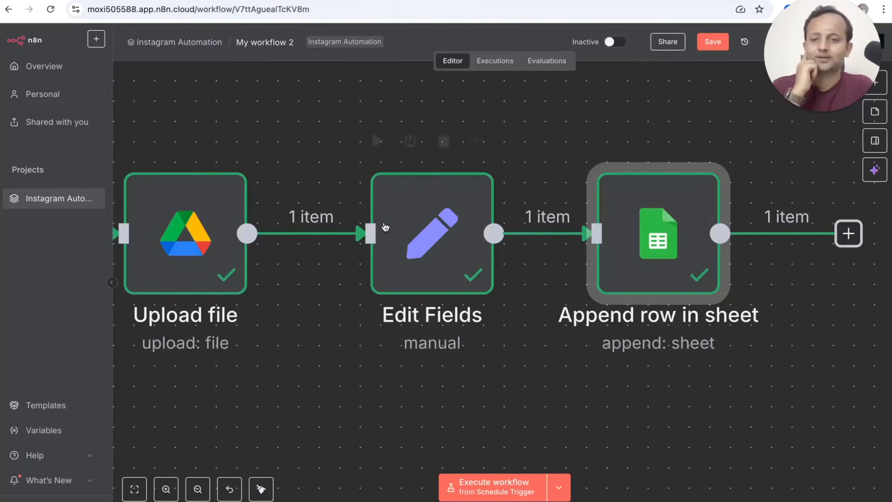
{"action": "scroll", "coordinate": [371, 340], "scroll_direction": "down", "scroll_amount": 5}
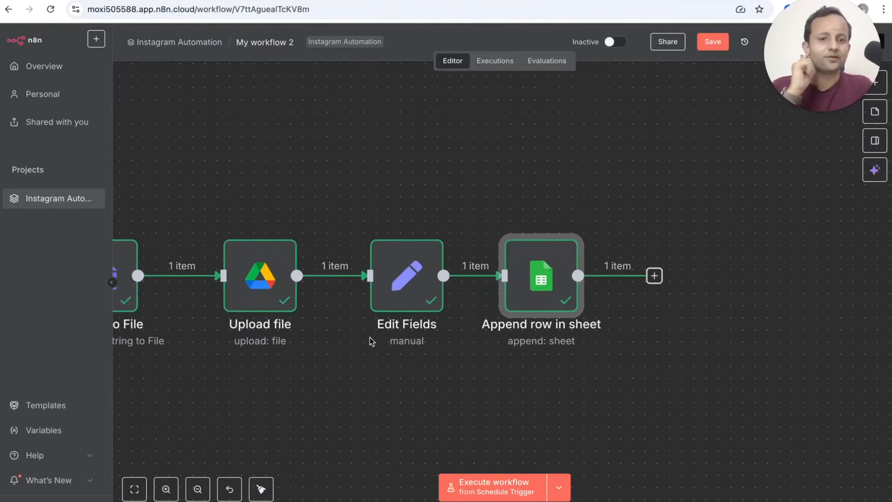
- Open the Download file node on the If2 true branch, examine its parameters and return to the canvas
{"action": "scroll", "coordinate": [365, 365], "scroll_direction": "left", "scroll_amount": 8}
{"action": "scroll", "coordinate": [366, 366], "scroll_direction": "down", "scroll_amount": 5}
{"action": "scroll", "coordinate": [366, 365], "scroll_direction": "left", "scroll_amount": 6}
{"action": "scroll", "coordinate": [366, 366], "scroll_direction": "down", "scroll_amount": 2}
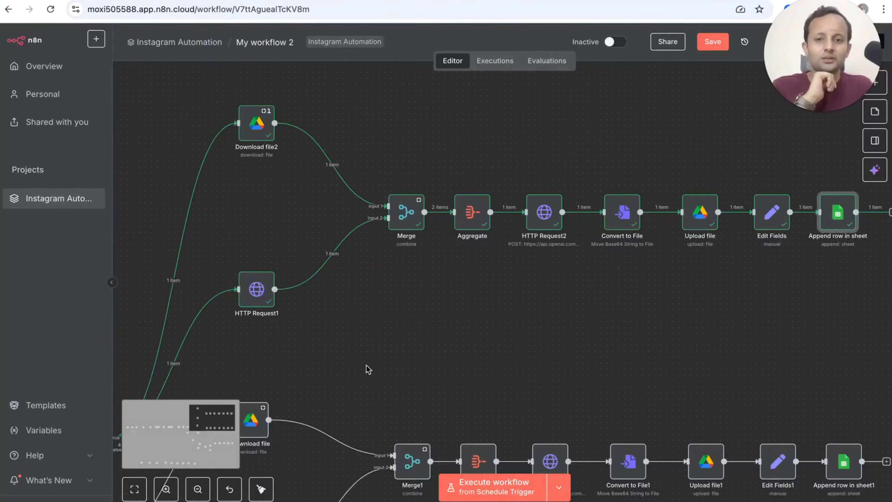
{"action": "scroll", "coordinate": [392, 323], "scroll_direction": "left", "scroll_amount": 4}
{"action": "scroll", "coordinate": [392, 323], "scroll_direction": "down", "scroll_amount": 2}
{"action": "scroll", "coordinate": [392, 326], "scroll_direction": "left", "scroll_amount": 2}
{"action": "scroll", "coordinate": [382, 389], "scroll_direction": "down", "scroll_amount": 3}
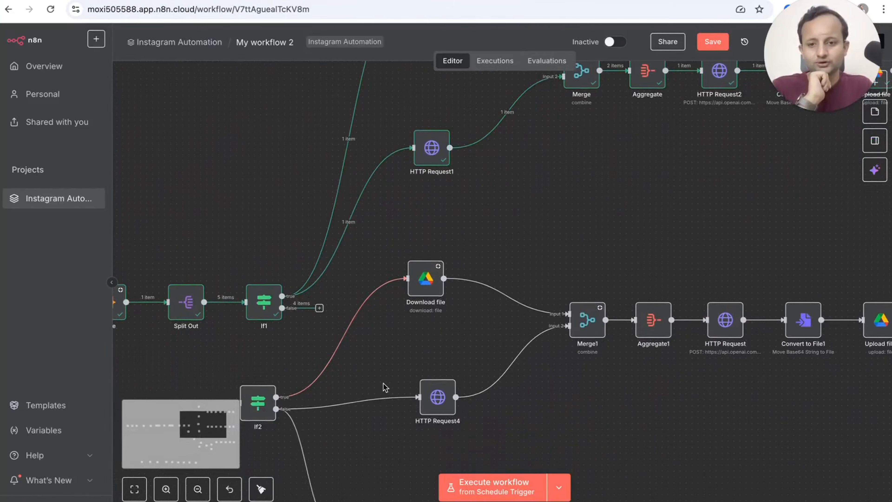
{"action": "left_click", "coordinate": [426, 281]}
{"action": "double_click", "coordinate": [426, 280]}
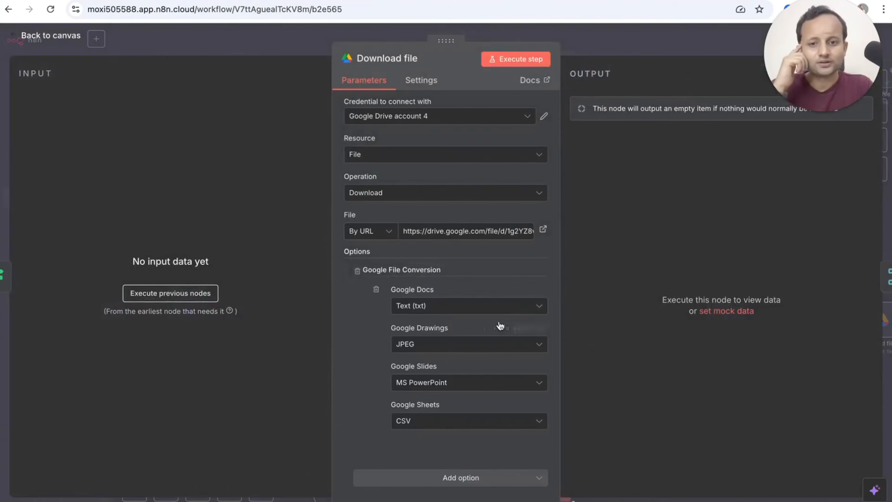
{"action": "left_click", "coordinate": [63, 40]}
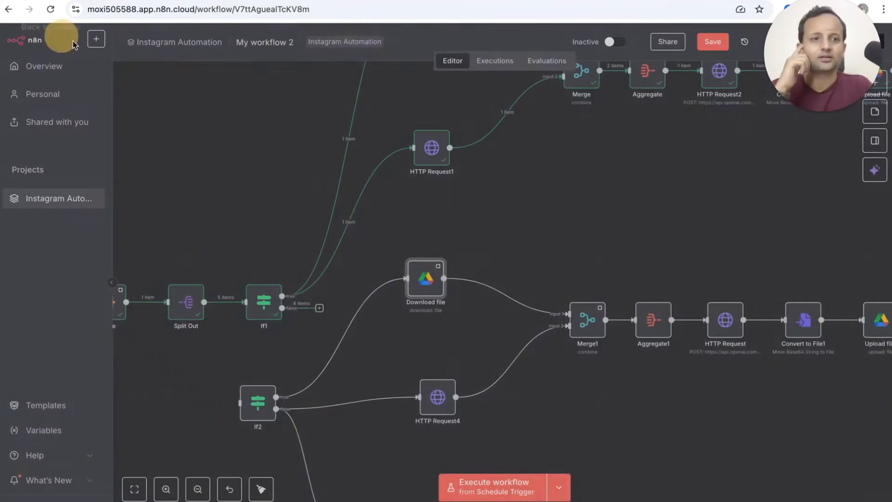
- Examine how the If2 and Loop Over Items branches connect to their Append row in sheet nodes
{"action": "scroll", "coordinate": [425, 395], "scroll_direction": "down", "scroll_amount": 4}
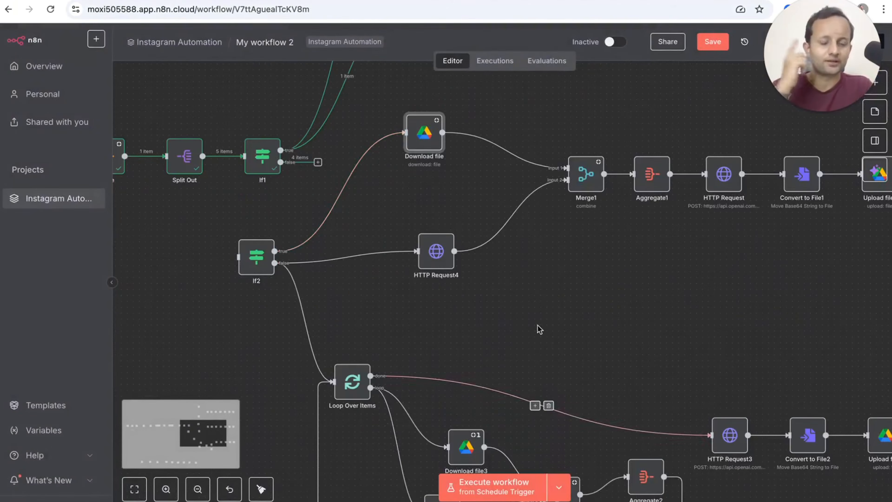
{"action": "scroll", "coordinate": [542, 351], "scroll_direction": "down", "scroll_amount": 2}
{"action": "scroll", "coordinate": [467, 267], "scroll_direction": "up", "scroll_amount": 1}
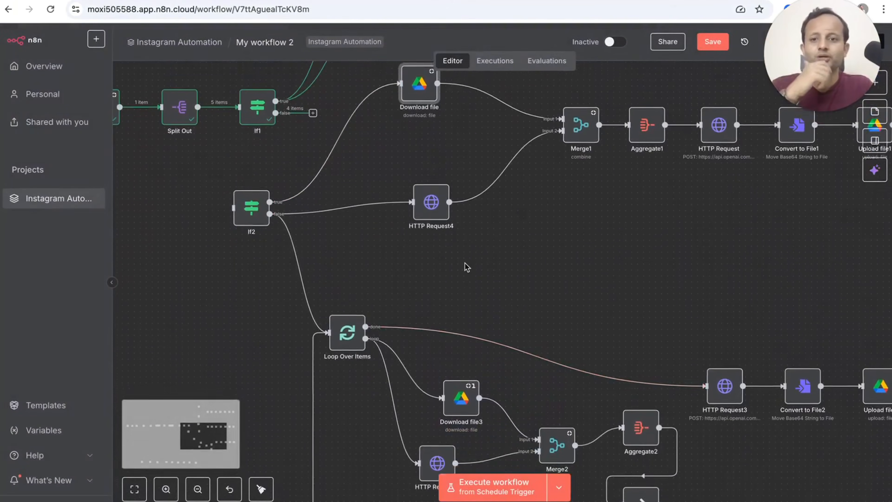
{"action": "scroll", "coordinate": [421, 245], "scroll_direction": "down", "scroll_amount": 3}
{"action": "scroll", "coordinate": [424, 243], "scroll_direction": "up", "scroll_amount": 5}
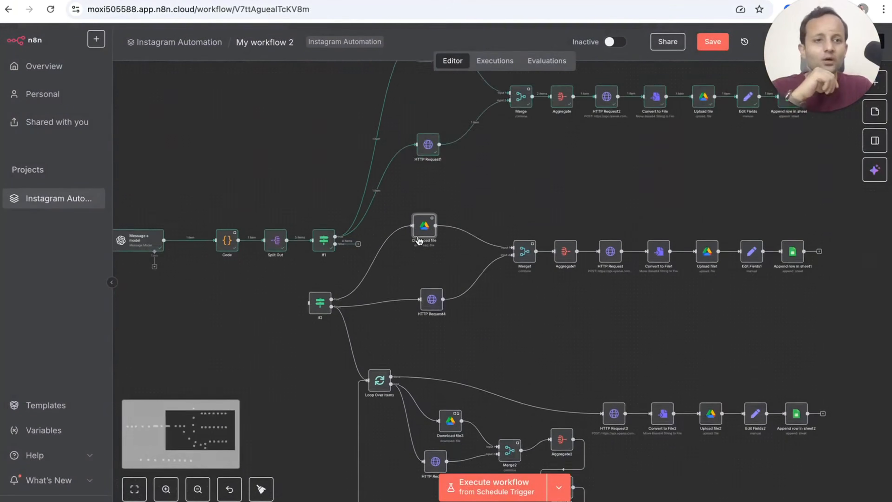
{"action": "scroll", "coordinate": [494, 230], "scroll_direction": "down", "scroll_amount": 8}
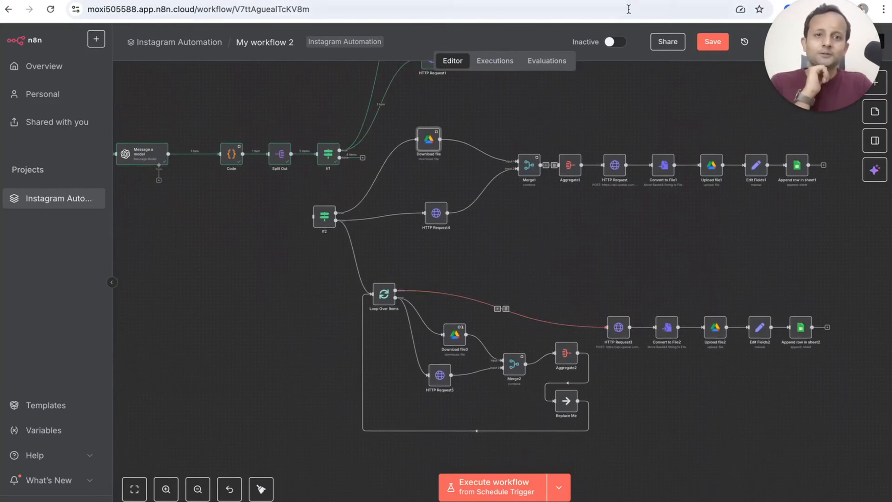
- Switch to the Instagram Automation spreadsheet and examine the image links and posting status of the rows
{"action": "left_click", "coordinate": [637, 1]}
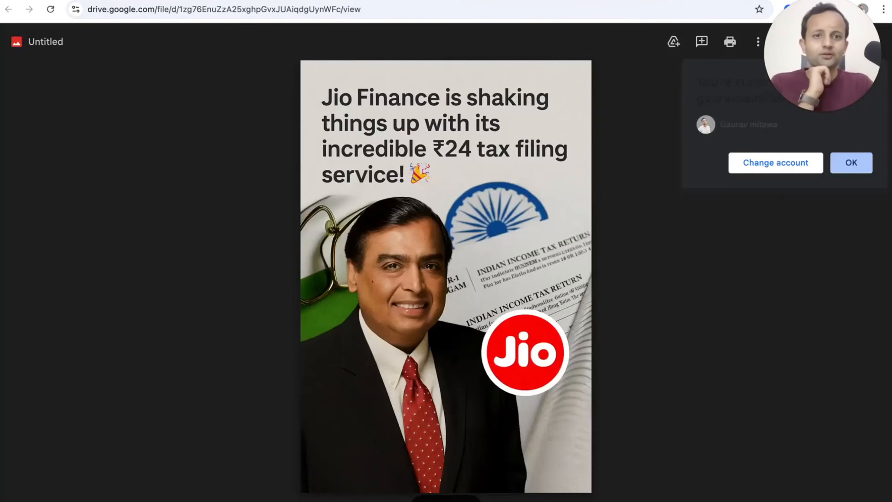
{"action": "left_click", "coordinate": [555, 1]}
{"action": "mouse_move", "coordinate": [500, 276]}
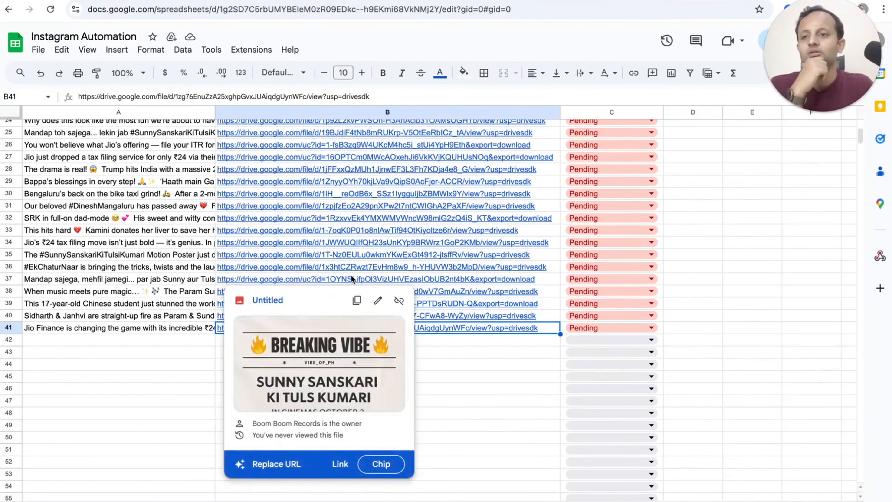
{"action": "scroll", "coordinate": [290, 195], "scroll_direction": "up", "scroll_amount": 1}
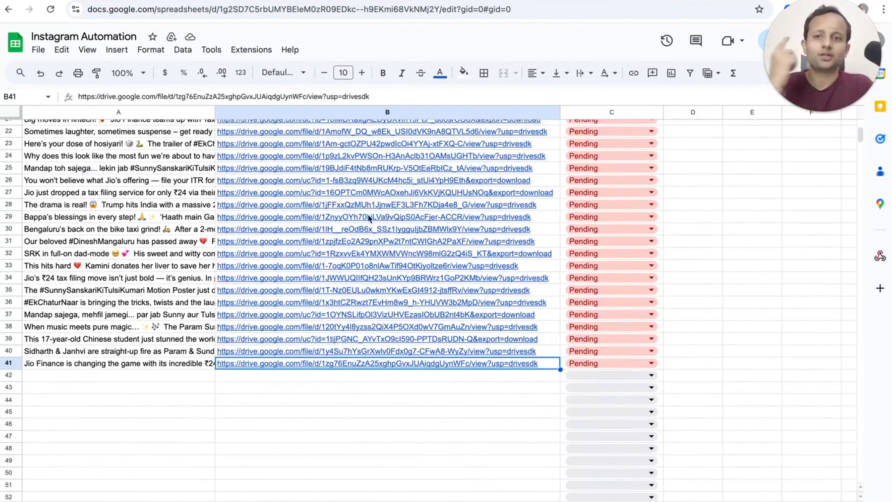
{"action": "scroll", "coordinate": [609, 188], "scroll_direction": "up", "scroll_amount": 6}
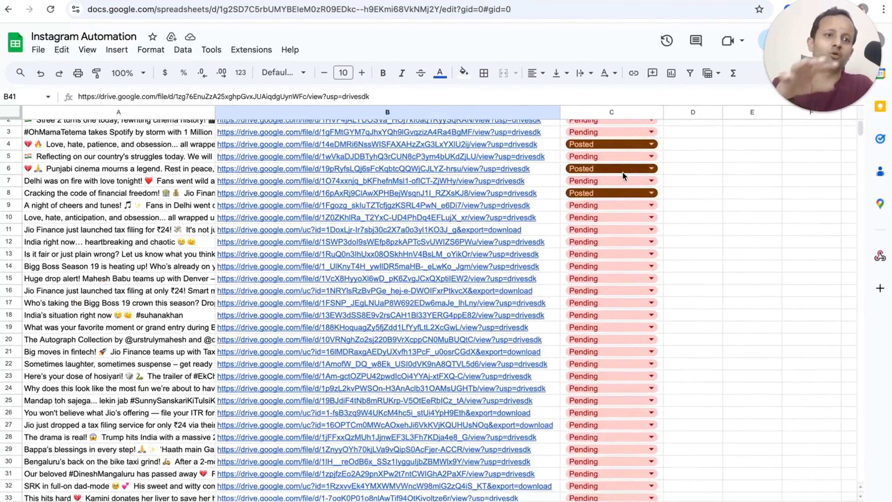
{"action": "double_click", "coordinate": [621, 200]}
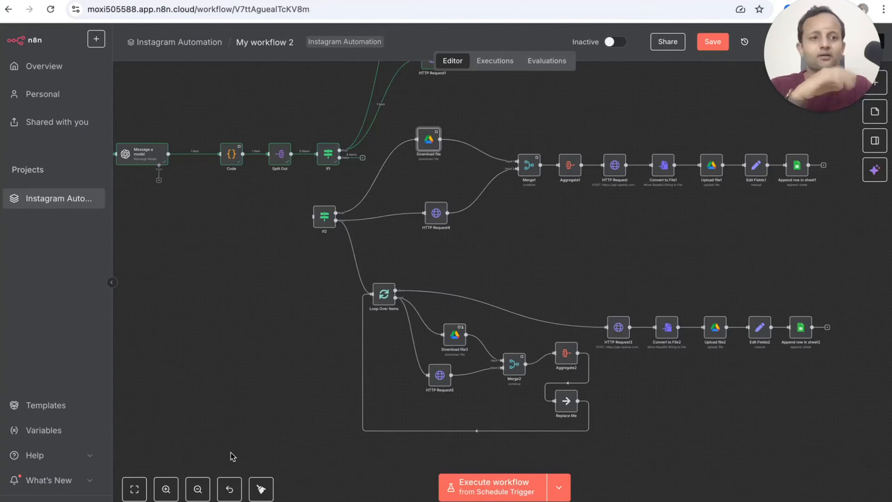
- Return to the n8n workflow, remove the connection between Schedule Trigger2 and Get Approved Posts1, and delete Schedule Trigger2
{"action": "scroll", "coordinate": [231, 456], "scroll_direction": "down", "scroll_amount": 5}
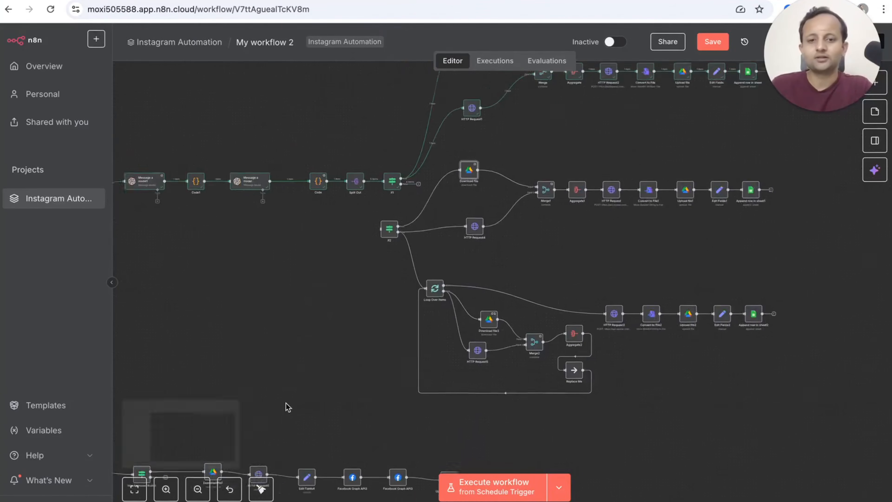
{"action": "scroll", "coordinate": [287, 406], "scroll_direction": "left", "scroll_amount": 10}
{"action": "scroll", "coordinate": [287, 407], "scroll_direction": "down", "scroll_amount": 3}
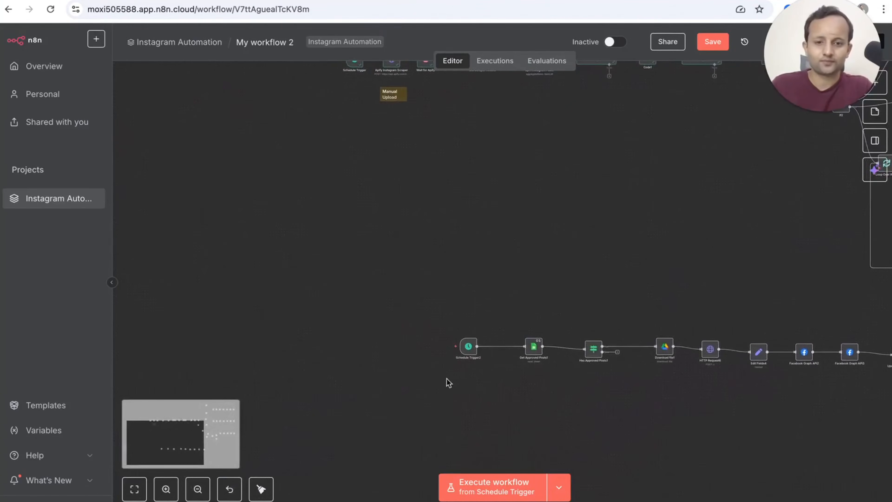
{"action": "scroll", "coordinate": [456, 385], "scroll_direction": "up", "scroll_amount": 5}
{"action": "scroll", "coordinate": [562, 378], "scroll_direction": "right", "scroll_amount": 4}
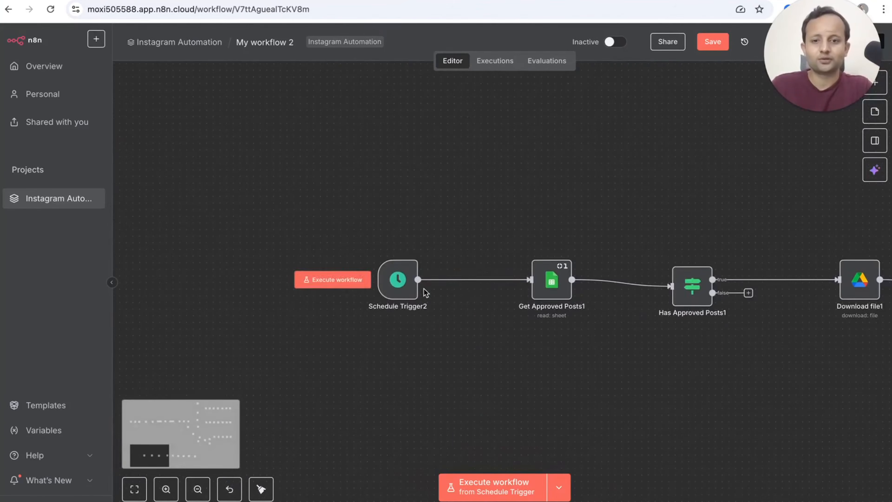
{"action": "left_click", "coordinate": [479, 280]}
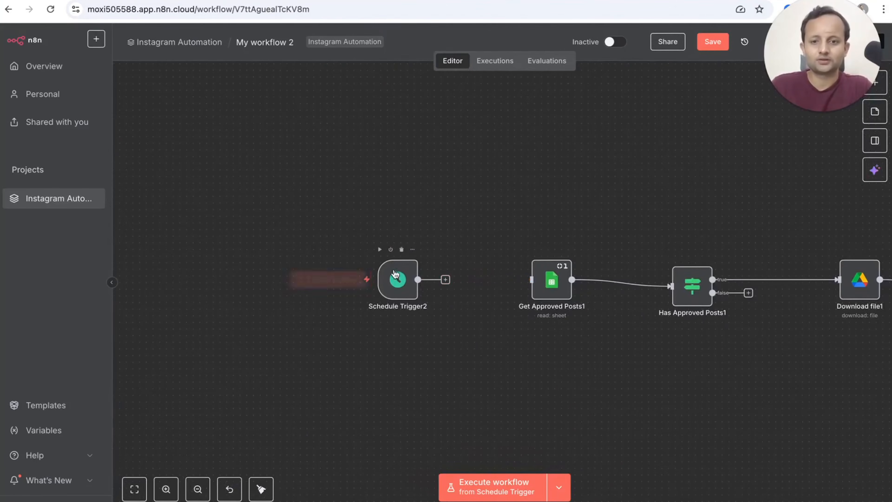
{"action": "left_click", "coordinate": [401, 249]}
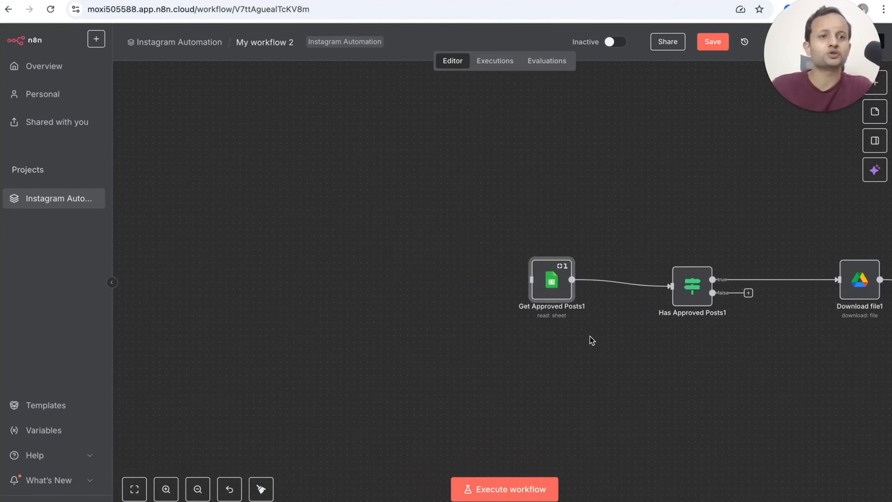
- Examine the posting branch node by node, from Get Approved Posts1 to the Facebook Graph API nodes
{"action": "scroll", "coordinate": [591, 339], "scroll_direction": "up", "scroll_amount": 5}
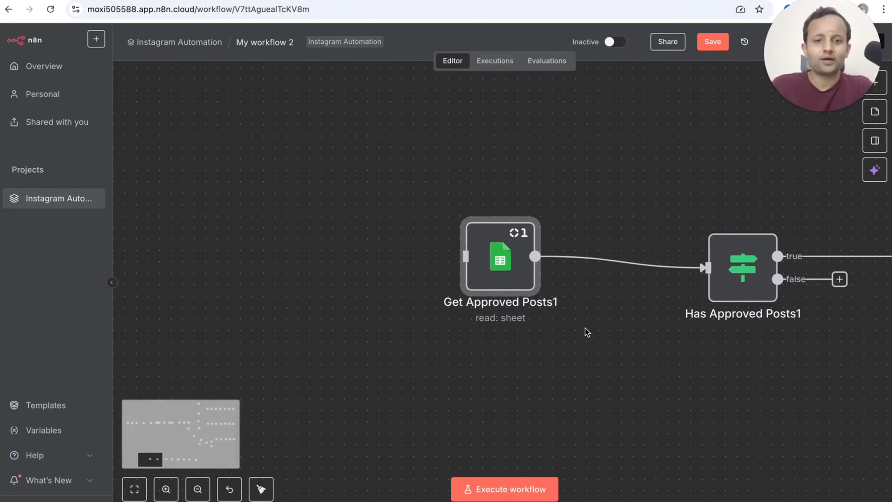
{"action": "scroll", "coordinate": [587, 332], "scroll_direction": "right", "scroll_amount": 2}
{"action": "mouse_move", "coordinate": [491, 246]}
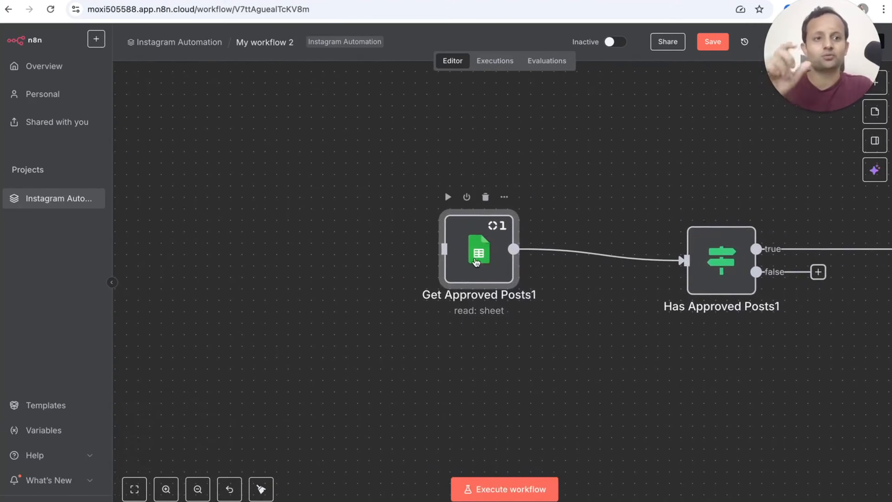
{"action": "scroll", "coordinate": [606, 326], "scroll_direction": "right", "scroll_amount": 10}
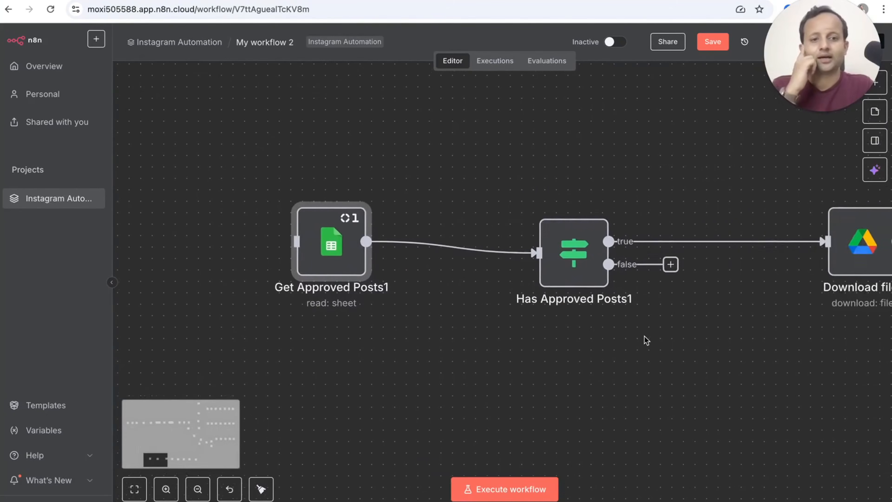
{"action": "scroll", "coordinate": [644, 336], "scroll_direction": "right", "scroll_amount": 1}
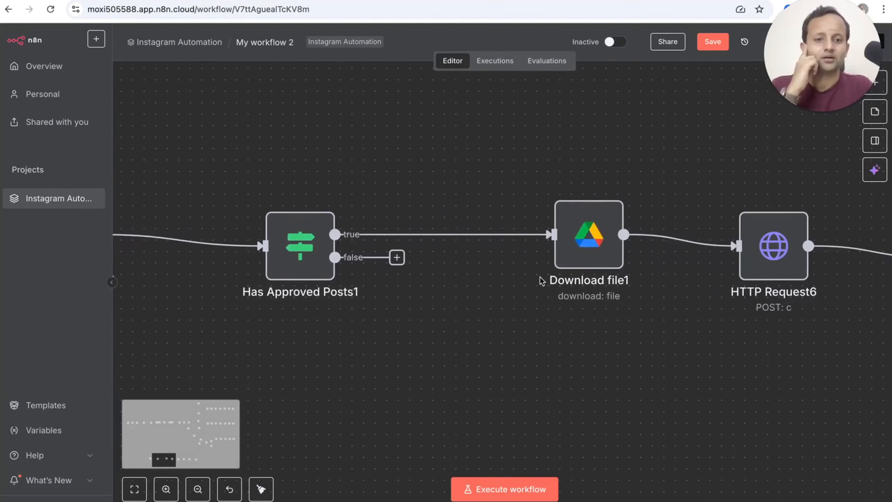
{"action": "scroll", "coordinate": [630, 300], "scroll_direction": "right", "scroll_amount": 5}
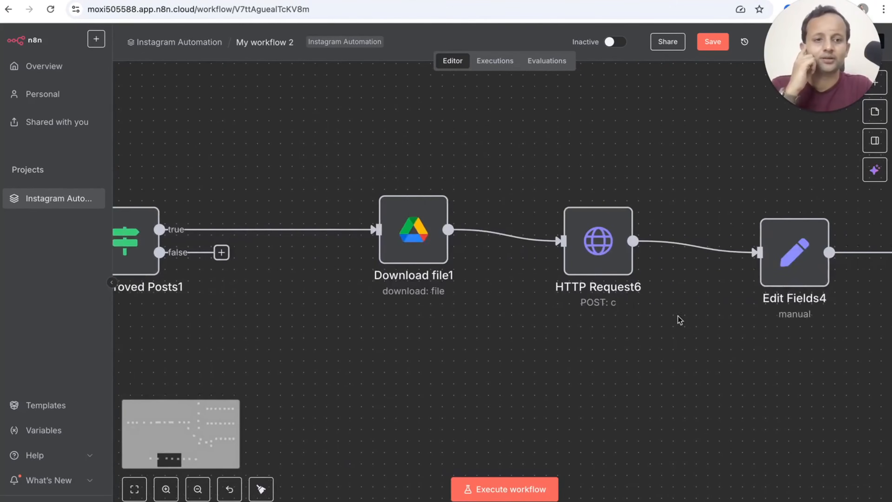
{"action": "scroll", "coordinate": [733, 328], "scroll_direction": "right", "scroll_amount": 11}
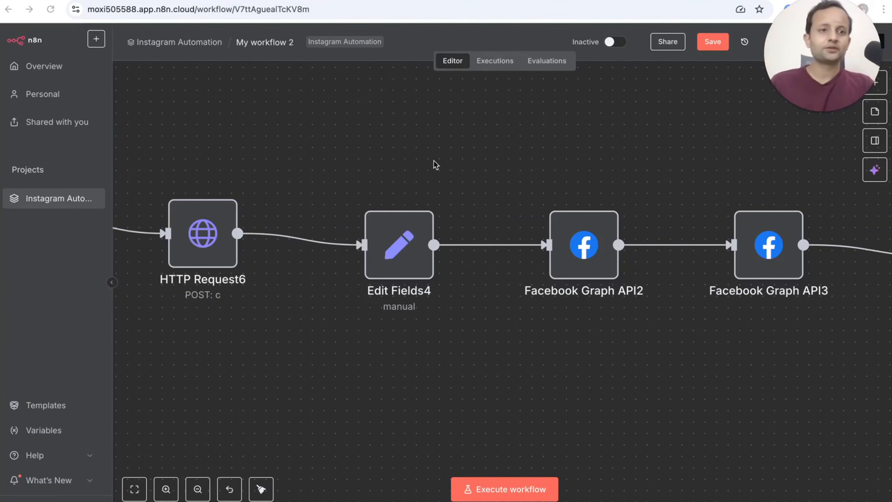
- Open a new browser tab
{"action": "key", "text": "super+t"}
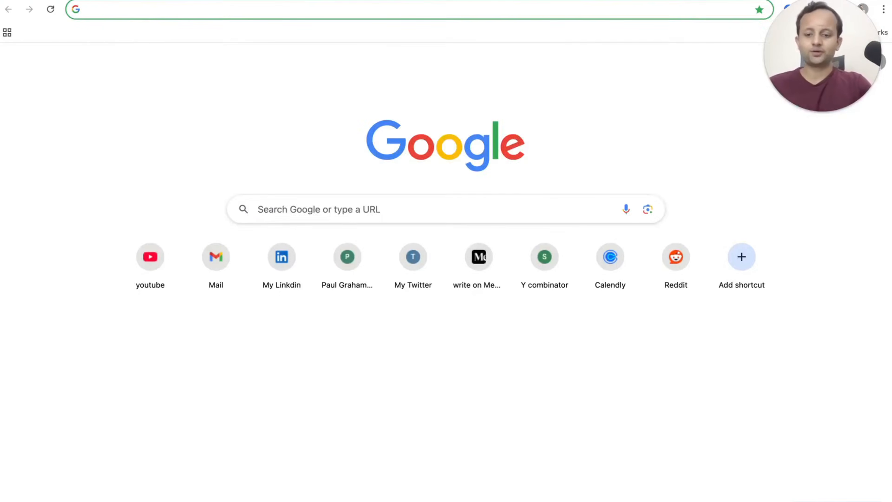
{"action": "type", "text": "f"}
{"action": "key", "text": "BackSpace"}
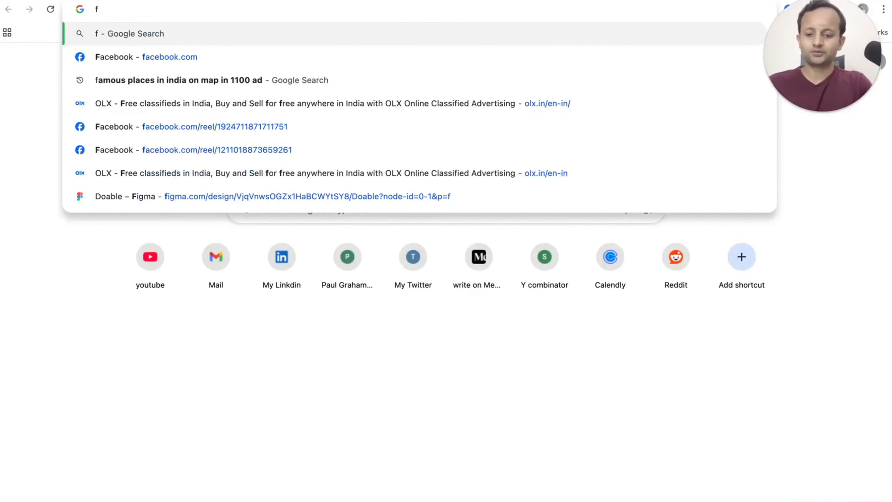
{"action": "type", "text": "meta d"}
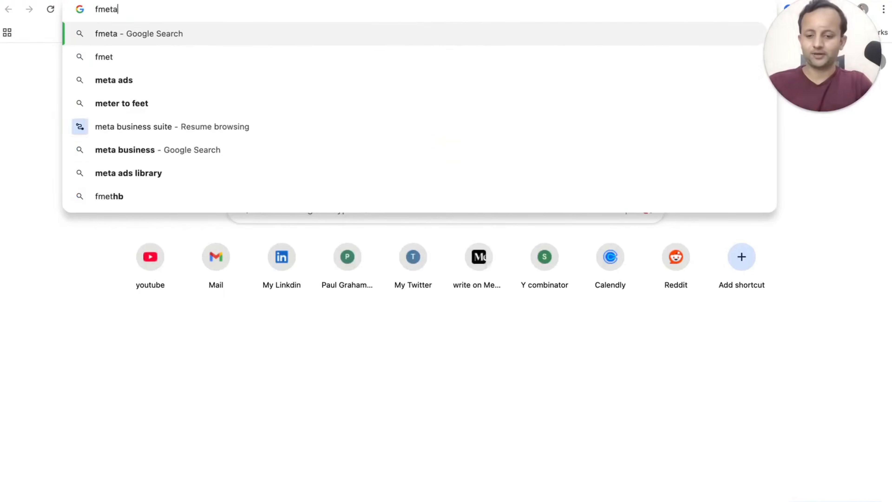
{"action": "key", "text": "BackSpace"}
{"action": "key", "text": "BackSpace"}
{"action": "key", "text": "BackSpace"}
{"action": "key", "text": "BackSpace"}
{"action": "key", "text": "BackSpace"}
{"action": "key", "text": "BackSpace"}
{"action": "key", "text": "BackSpace"}
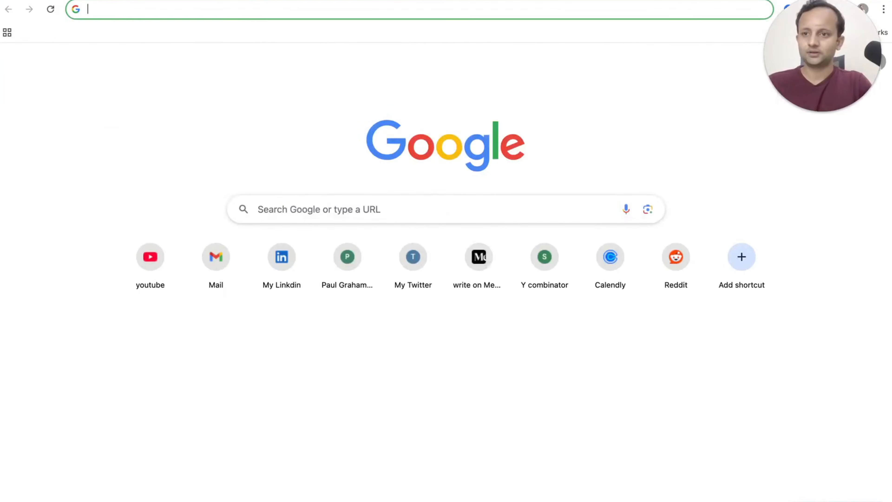
- Search the web for "meta dev account" and open My Apps on the Meta for Developers site
{"action": "type", "text": "meta dev ac"}
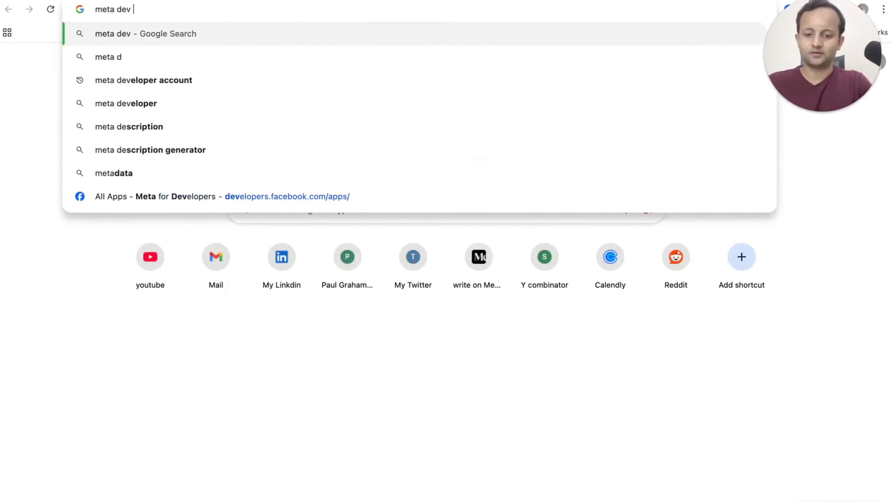
{"action": "type", "text": "cou"}
{"action": "key", "text": "Return"}
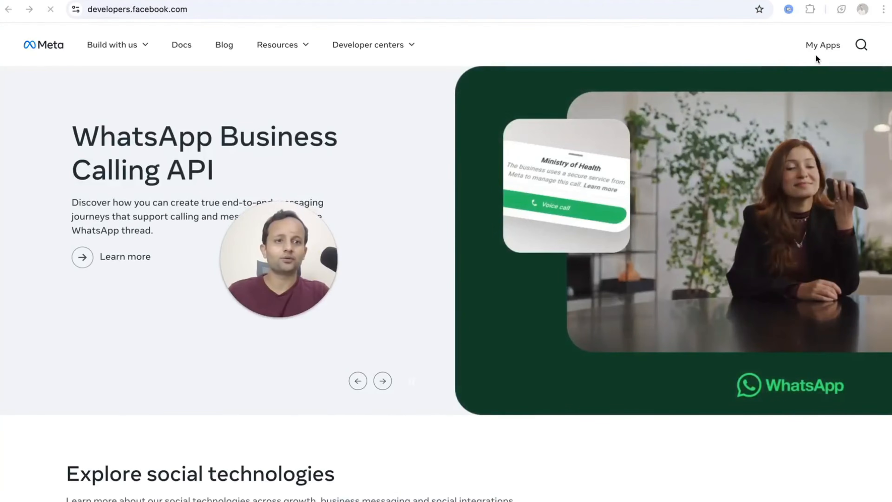
{"action": "left_click", "coordinate": [819, 46]}
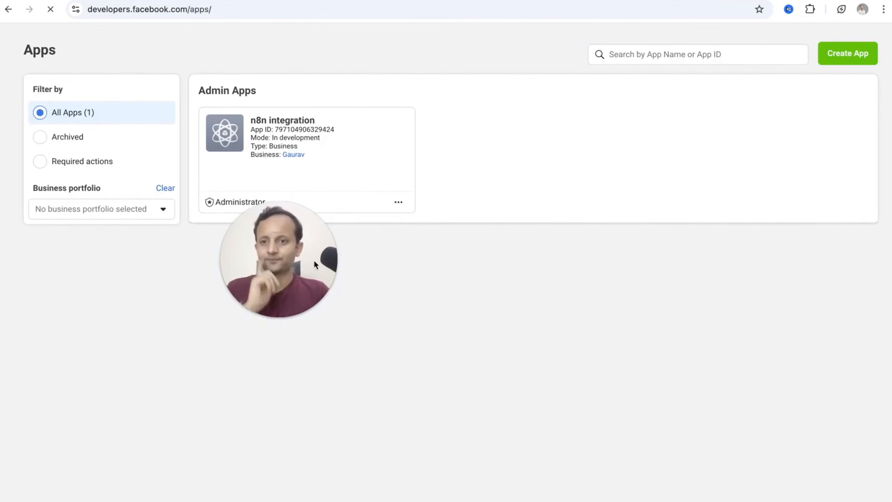
{"action": "left_click", "coordinate": [328, 185]}
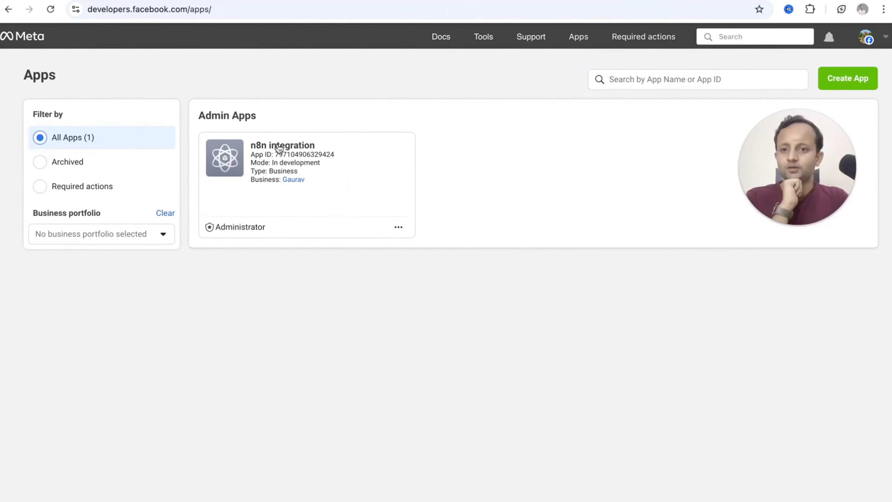
- Start creating a new Meta app and fill in the app name in its app details
{"action": "left_click", "coordinate": [857, 84]}
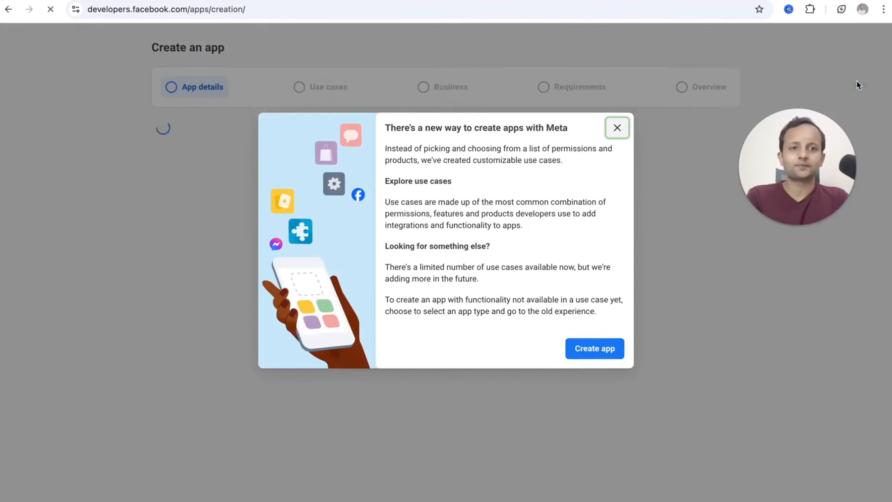
{"action": "left_click", "coordinate": [609, 353]}
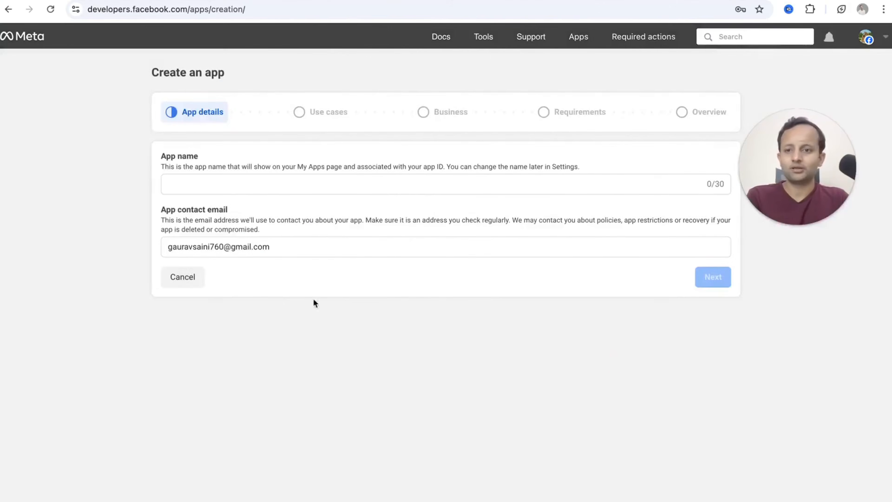
{"action": "left_click", "coordinate": [317, 184]}
{"action": "type", "text": "Gaurav for test"}
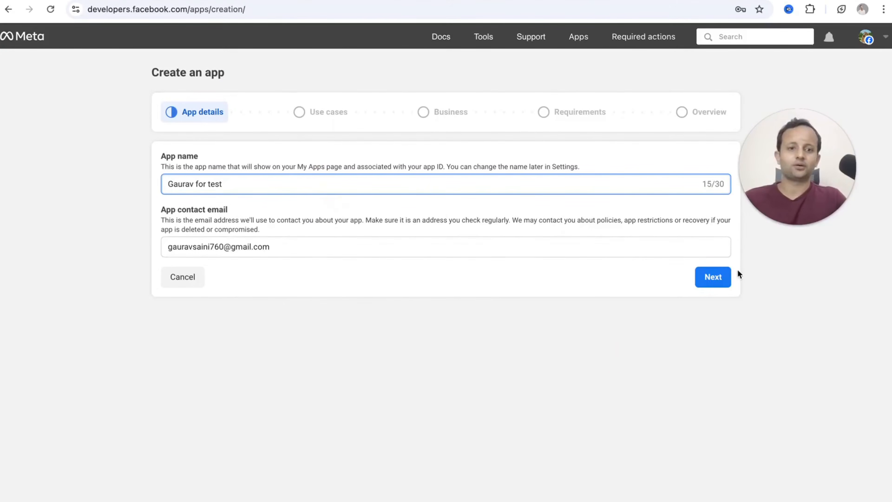
- Continue past the app details and choose Other as the new app's use case
{"action": "left_click", "coordinate": [716, 277]}
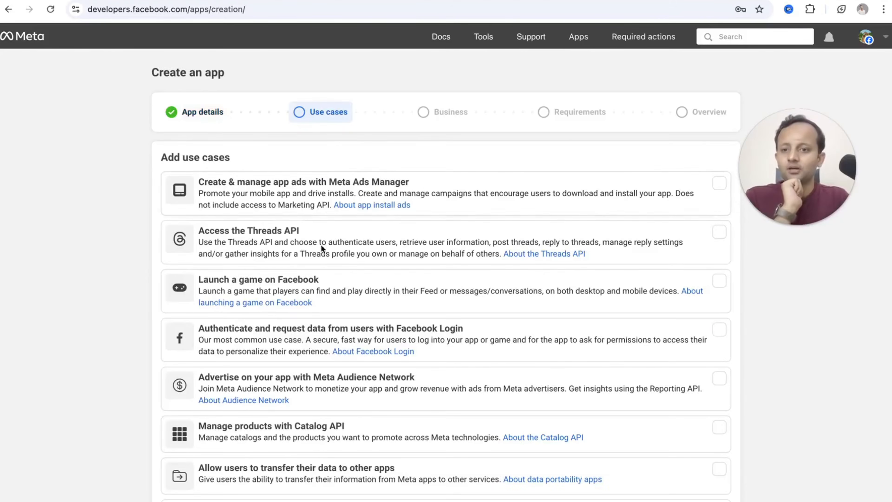
{"action": "scroll", "coordinate": [342, 313], "scroll_direction": "down", "scroll_amount": 9}
{"action": "scroll", "coordinate": [341, 333], "scroll_direction": "up", "scroll_amount": 2}
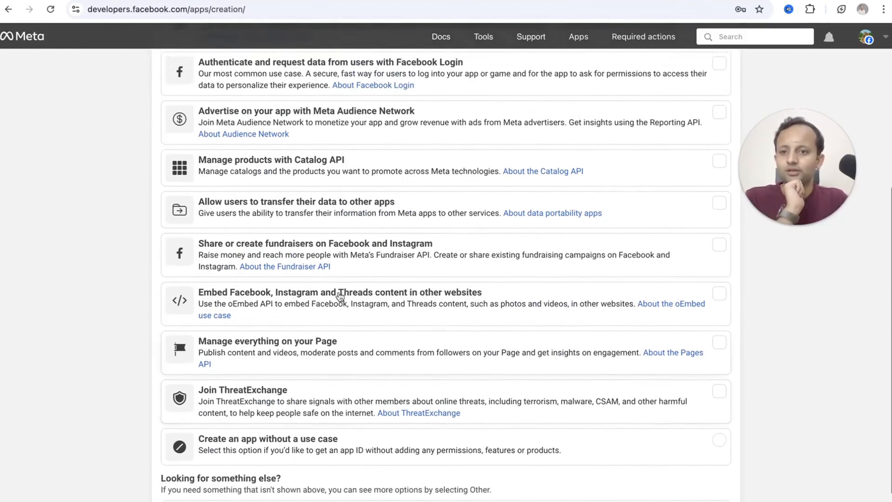
{"action": "scroll", "coordinate": [339, 297], "scroll_direction": "up", "scroll_amount": 7}
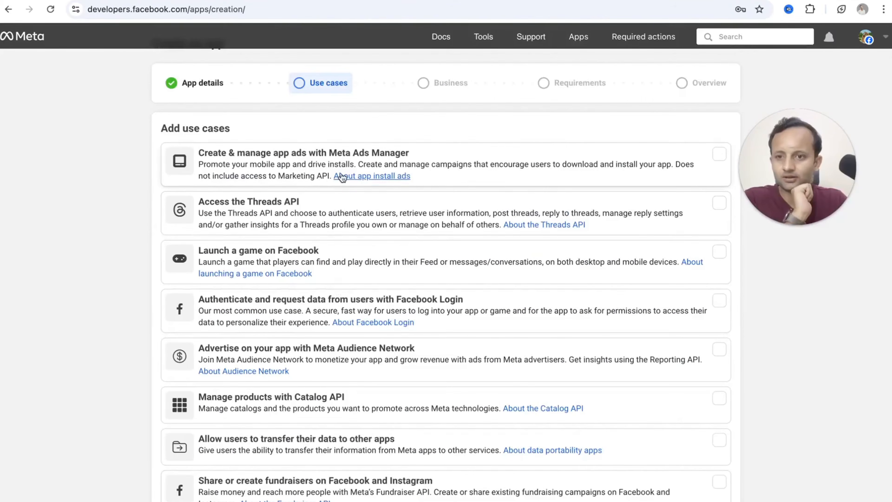
{"action": "scroll", "coordinate": [353, 244], "scroll_direction": "down", "scroll_amount": 2}
{"action": "scroll", "coordinate": [353, 245], "scroll_direction": "up", "scroll_amount": 3}
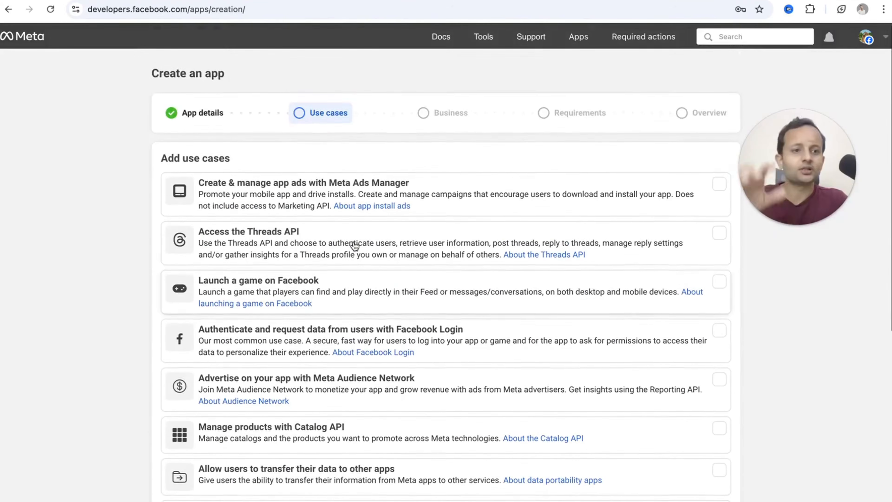
{"action": "scroll", "coordinate": [349, 281], "scroll_direction": "down", "scroll_amount": 9}
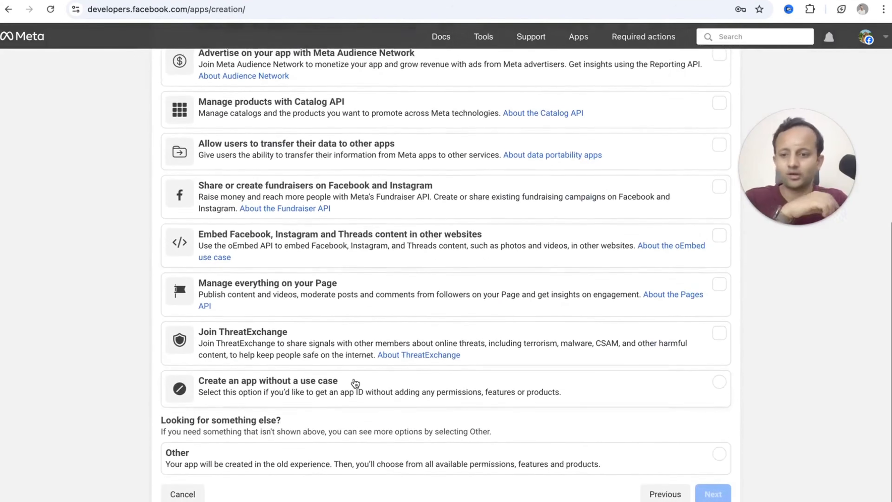
{"action": "left_click", "coordinate": [339, 457]}
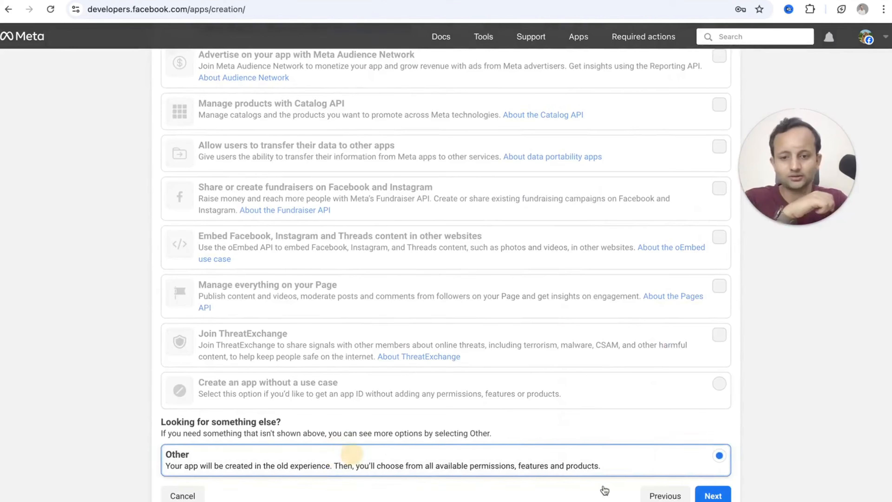
{"action": "left_click", "coordinate": [713, 495]}
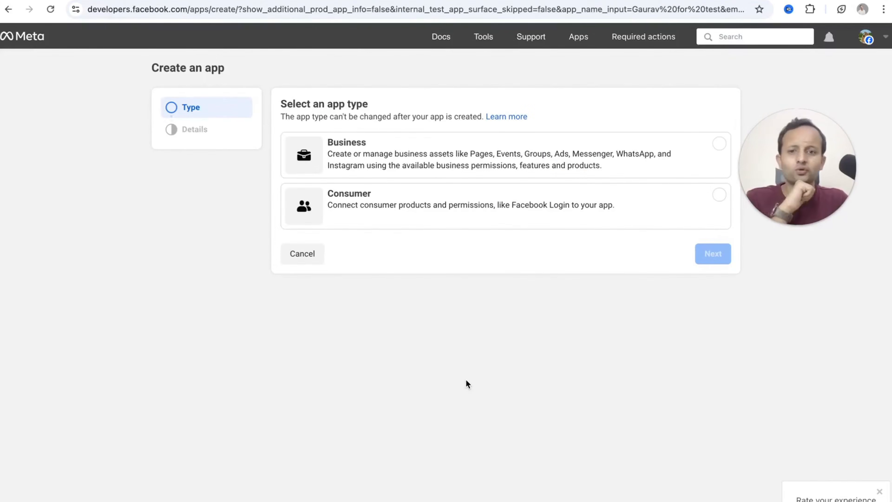
- Select Business as the app type and continue to the details
{"action": "scroll", "coordinate": [465, 379], "scroll_direction": "down", "scroll_amount": 1}
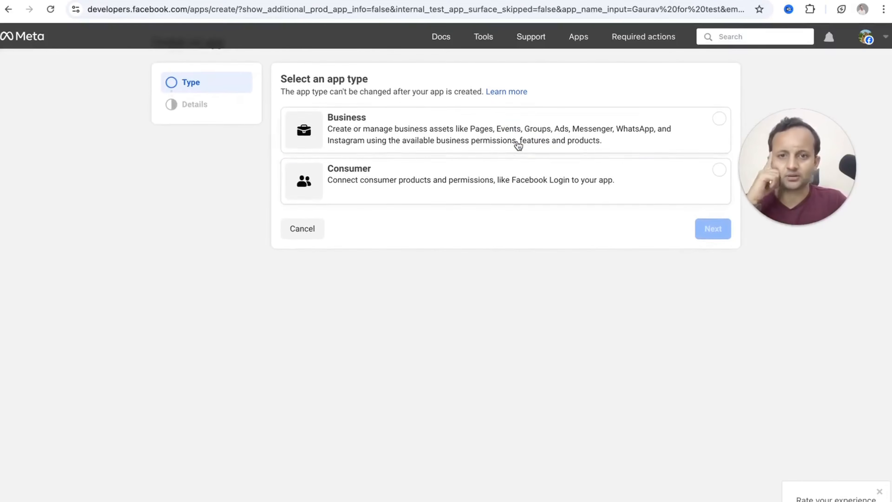
{"action": "left_click", "coordinate": [518, 144]}
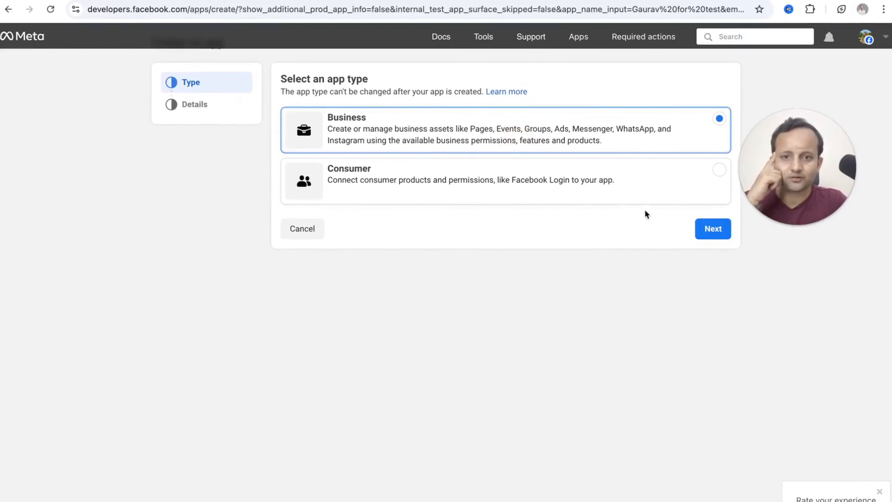
{"action": "left_click", "coordinate": [708, 228]}
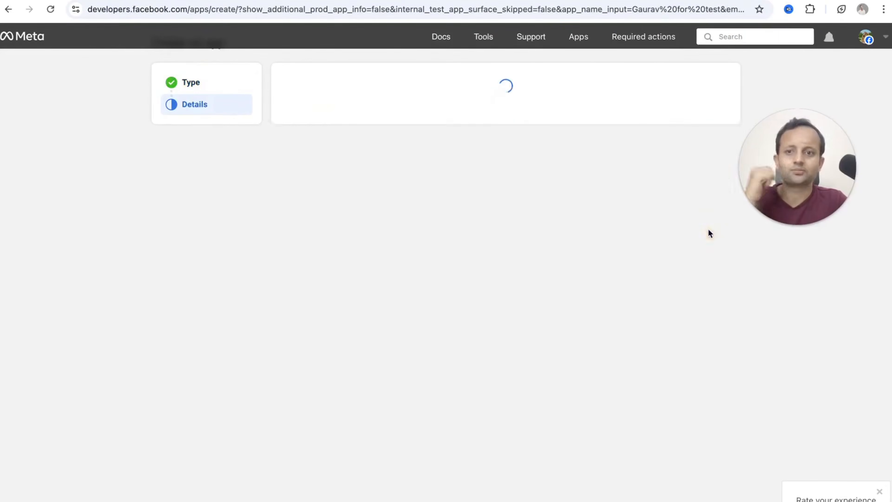
- Create the app and submit the account password to confirm it
{"action": "left_click", "coordinate": [692, 300]}
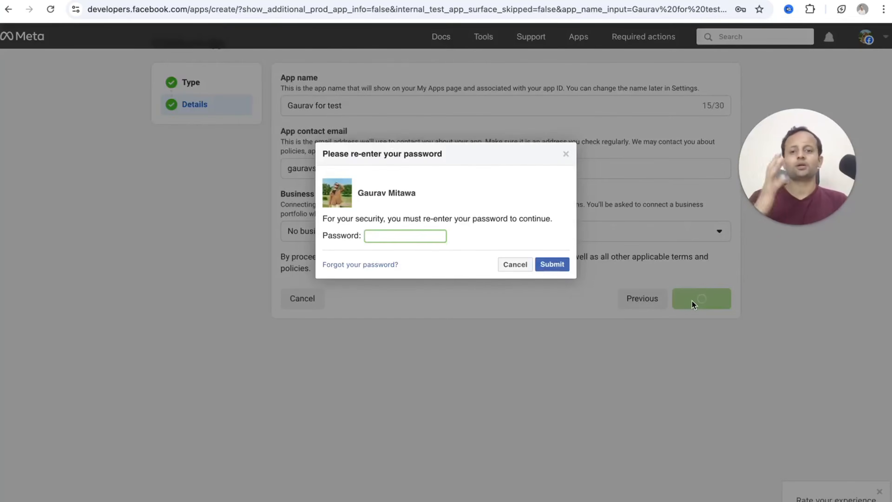
{"action": "left_click", "coordinate": [433, 237]}
{"action": "left_click", "coordinate": [436, 255]}
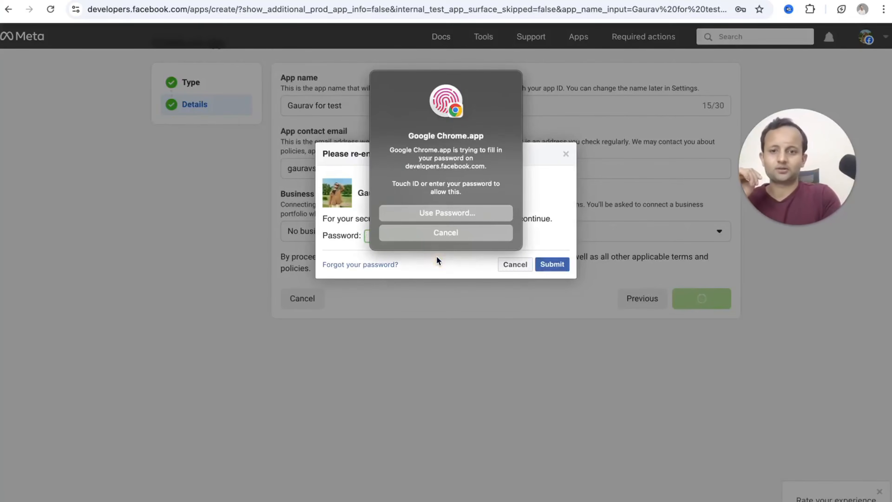
{"action": "left_click", "coordinate": [555, 263]}
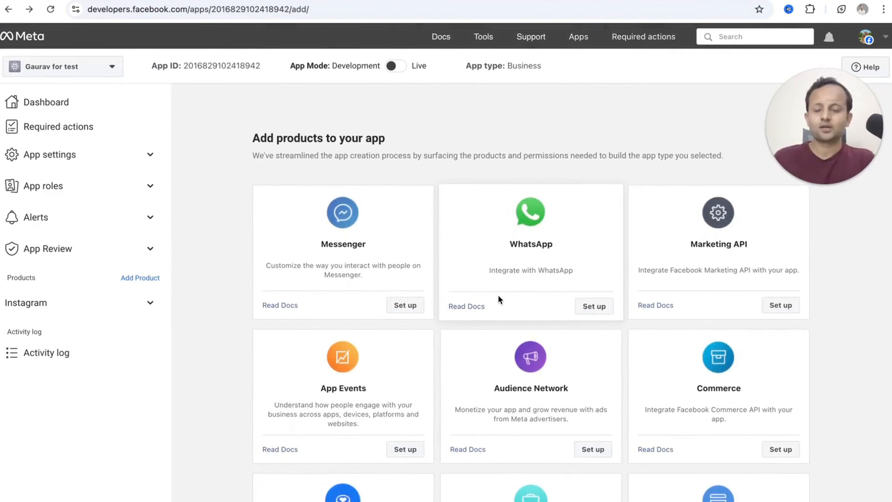
- Find Instagram under My products on the Add products page and open its settings
{"action": "scroll", "coordinate": [478, 320], "scroll_direction": "down", "scroll_amount": 5}
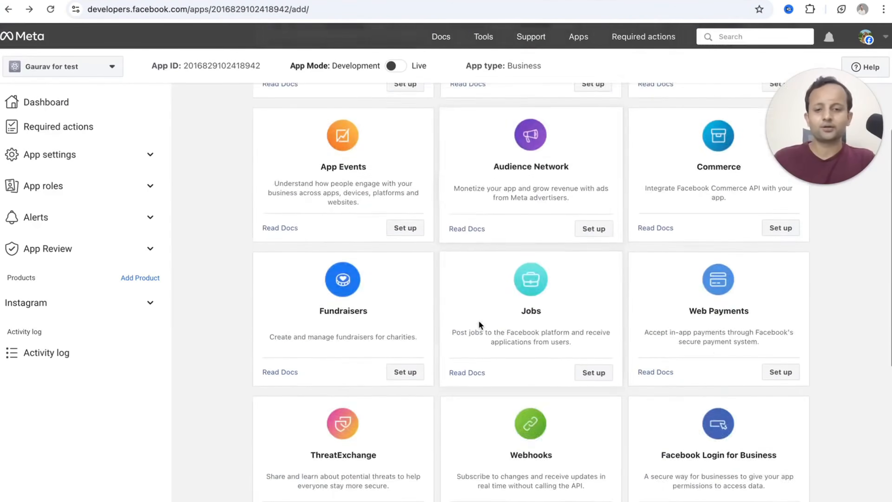
{"action": "scroll", "coordinate": [478, 320], "scroll_direction": "up", "scroll_amount": 5}
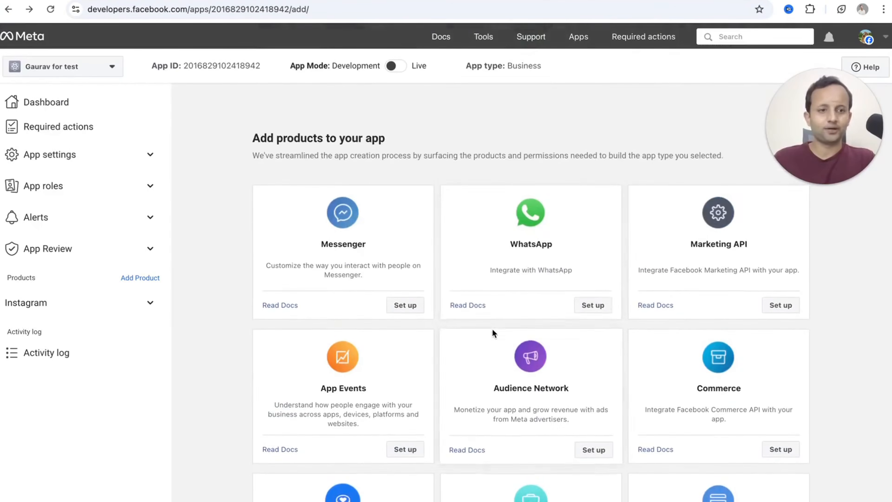
{"action": "scroll", "coordinate": [492, 326], "scroll_direction": "down", "scroll_amount": 9}
{"action": "scroll", "coordinate": [494, 409], "scroll_direction": "down", "scroll_amount": 5}
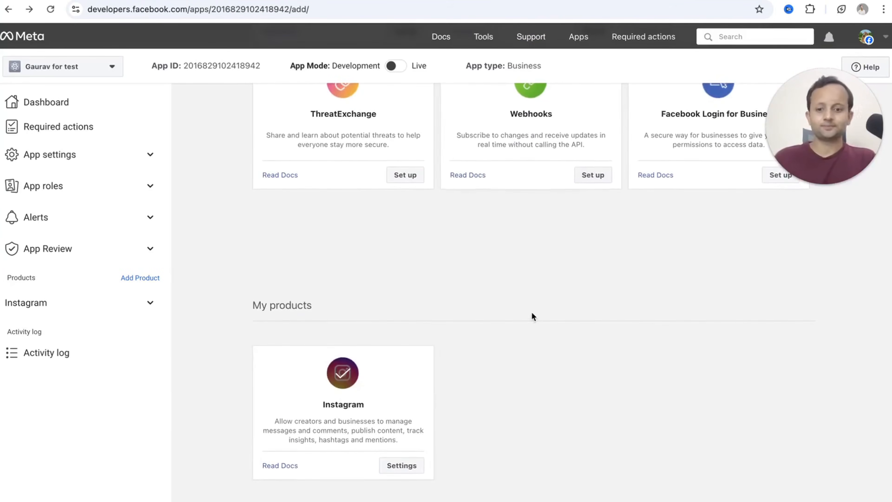
{"action": "left_click", "coordinate": [404, 475]}
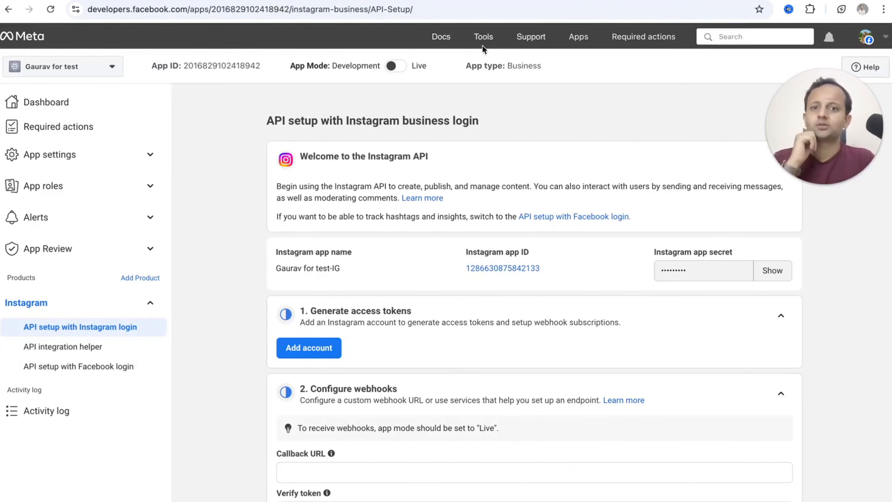
- Open the Access Token Tool from the developer tools and debug the new test app's app token
{"action": "left_click", "coordinate": [483, 38]}
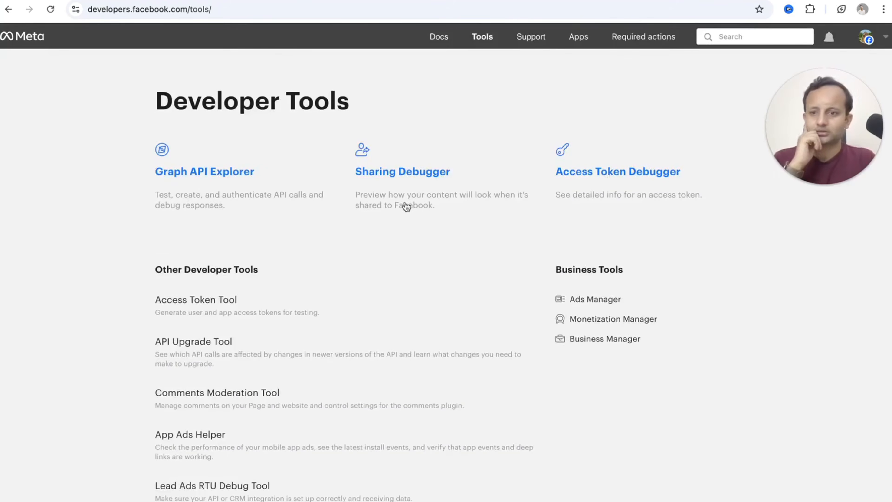
{"action": "left_click", "coordinate": [213, 308]}
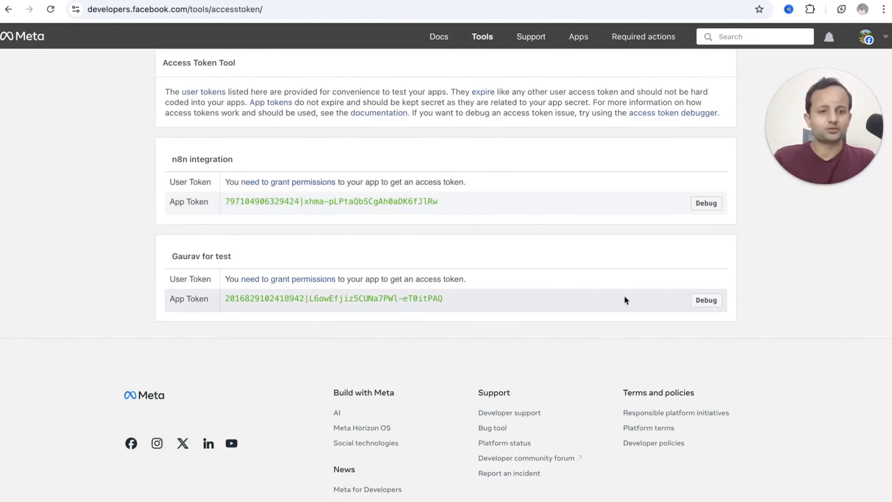
{"action": "left_click", "coordinate": [705, 301]}
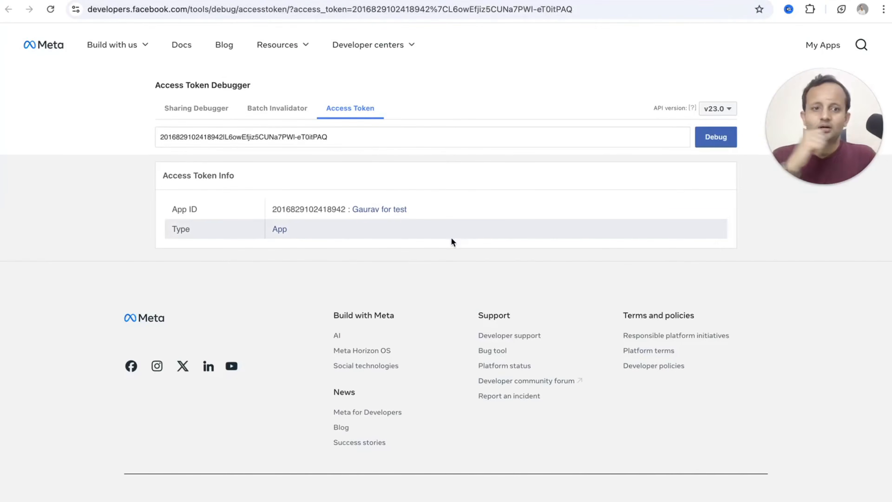
- Rerun the check in the Access Token Debugger and select the whole app token
{"action": "left_click", "coordinate": [724, 144]}
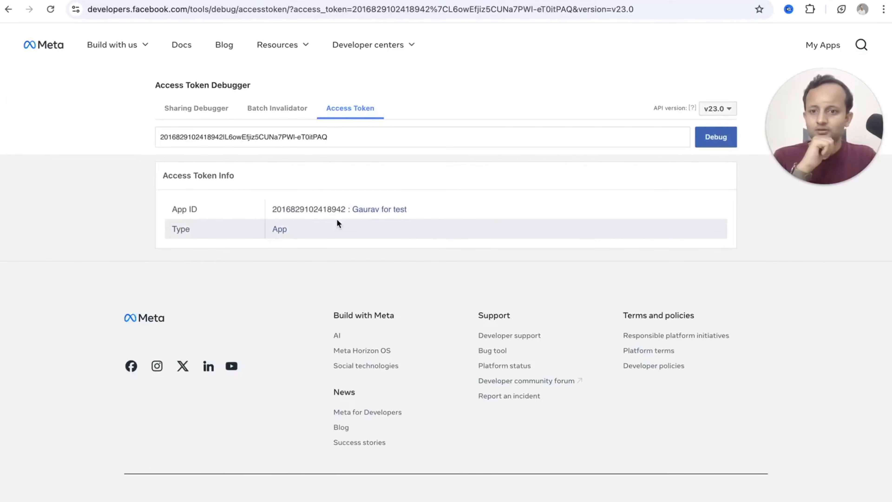
{"action": "left_click", "coordinate": [714, 137]}
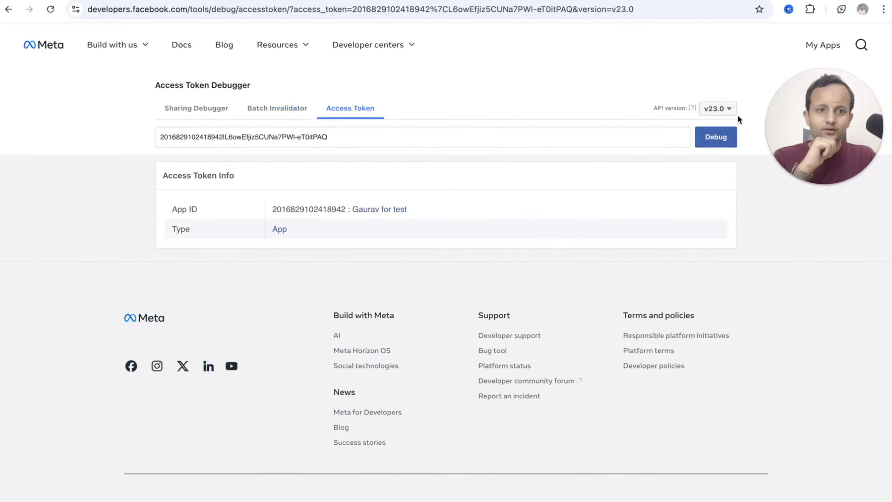
{"action": "left_click", "coordinate": [714, 138]}
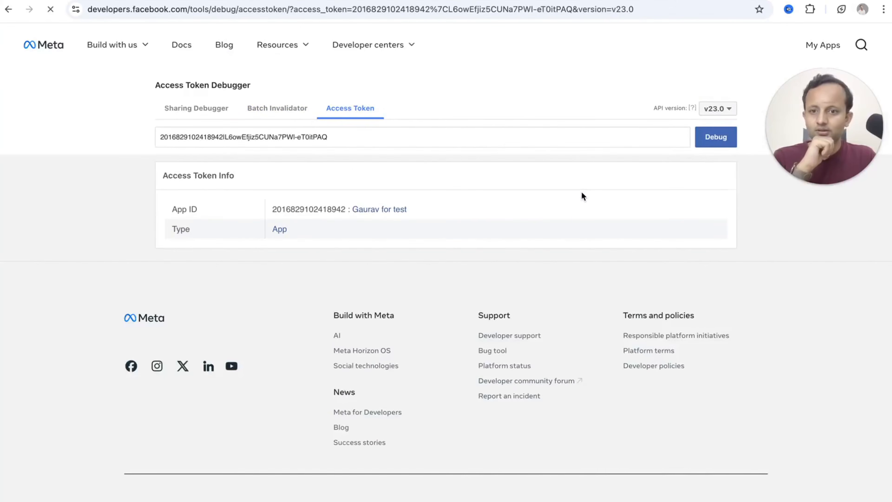
{"action": "left_click", "coordinate": [515, 143]}
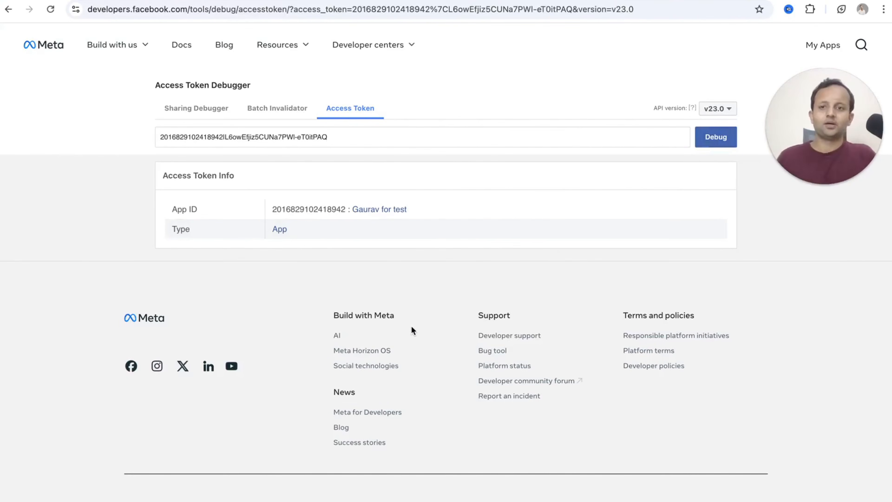
{"action": "triple_click", "coordinate": [373, 136]}
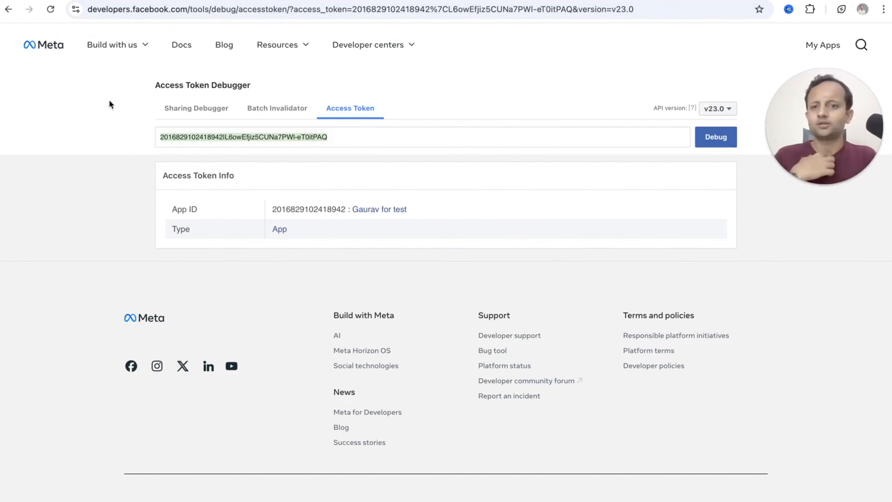
- Go back to the app's product list and reopen the Instagram product's API setup with Instagram business login
{"action": "left_click", "coordinate": [9, 9]}
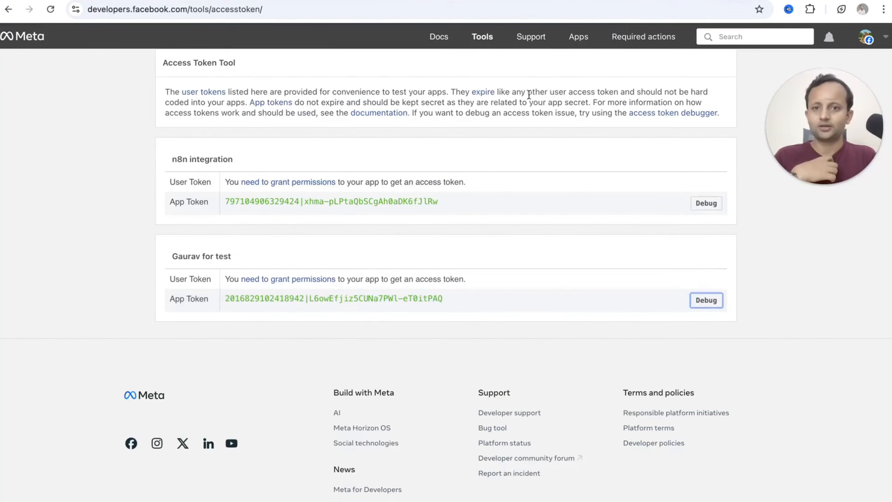
{"action": "left_click", "coordinate": [8, 11]}
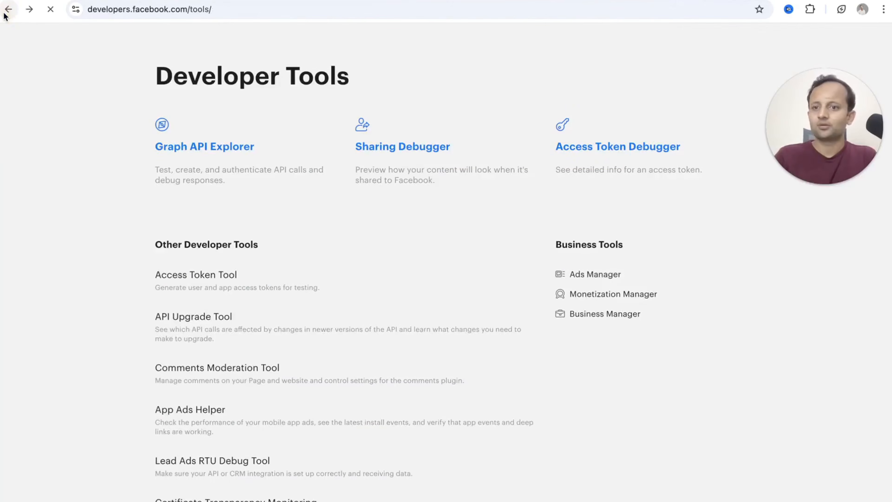
{"action": "left_click", "coordinate": [5, 15]}
{"action": "left_click", "coordinate": [5, 15]}
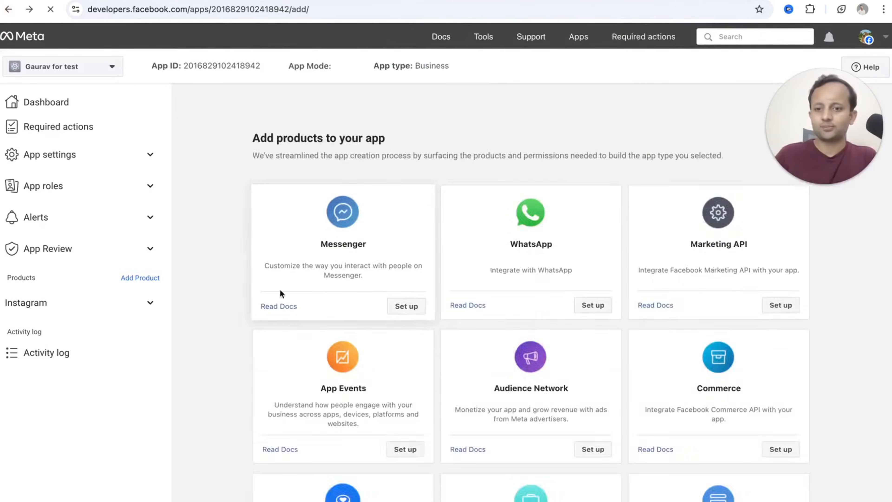
{"action": "scroll", "coordinate": [299, 345], "scroll_direction": "down", "scroll_amount": 12}
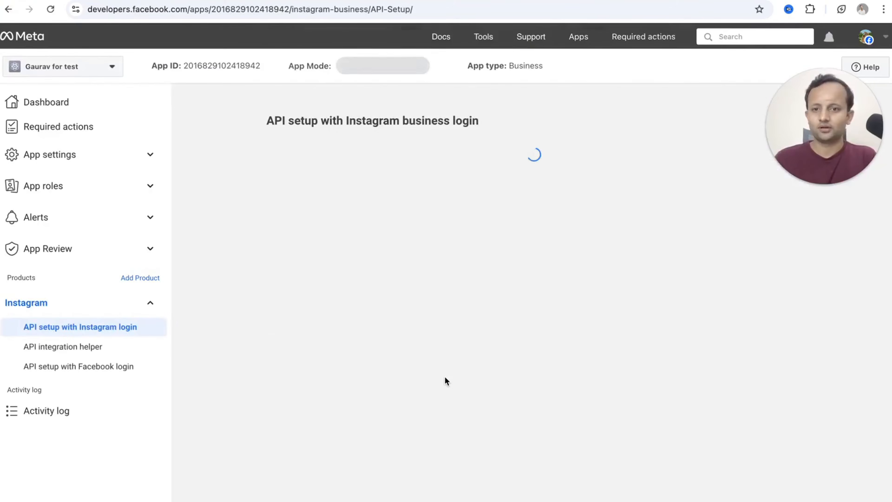
- Review the Instagram API setup, start adding an account under Generate access tokens and continue to its login
{"action": "scroll", "coordinate": [432, 374], "scroll_direction": "down", "scroll_amount": 1}
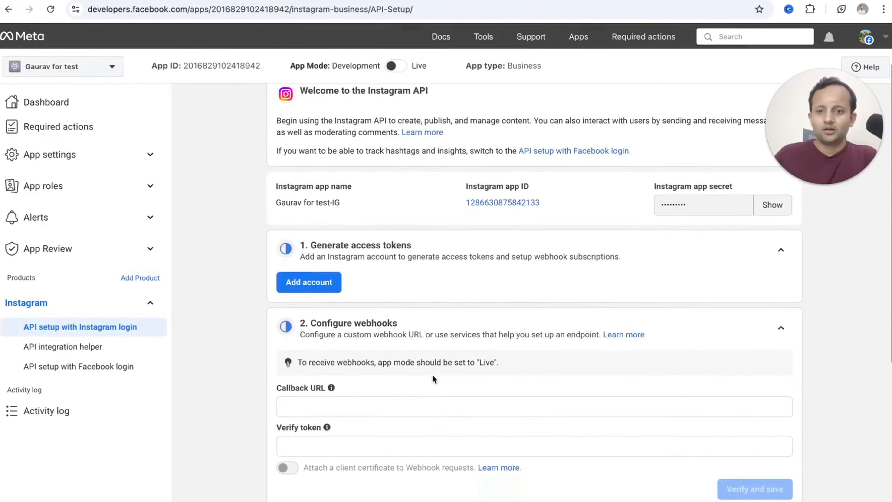
{"action": "scroll", "coordinate": [433, 376], "scroll_direction": "down", "scroll_amount": 2}
{"action": "scroll", "coordinate": [436, 361], "scroll_direction": "up", "scroll_amount": 4}
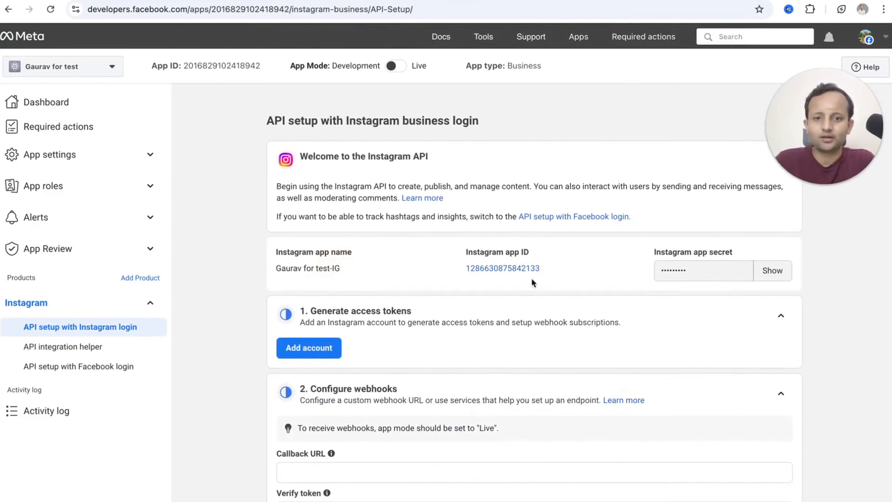
{"action": "scroll", "coordinate": [487, 298], "scroll_direction": "down", "scroll_amount": 1}
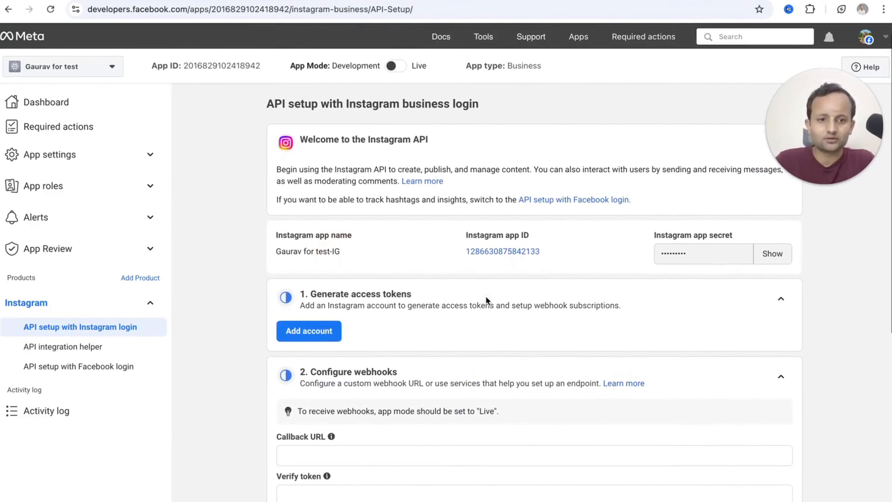
{"action": "left_click", "coordinate": [323, 336]}
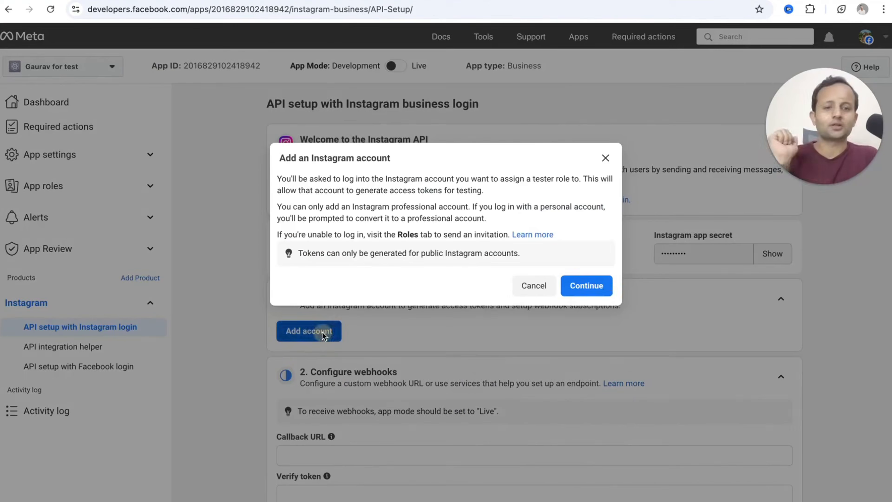
{"action": "left_click", "coordinate": [598, 286]}
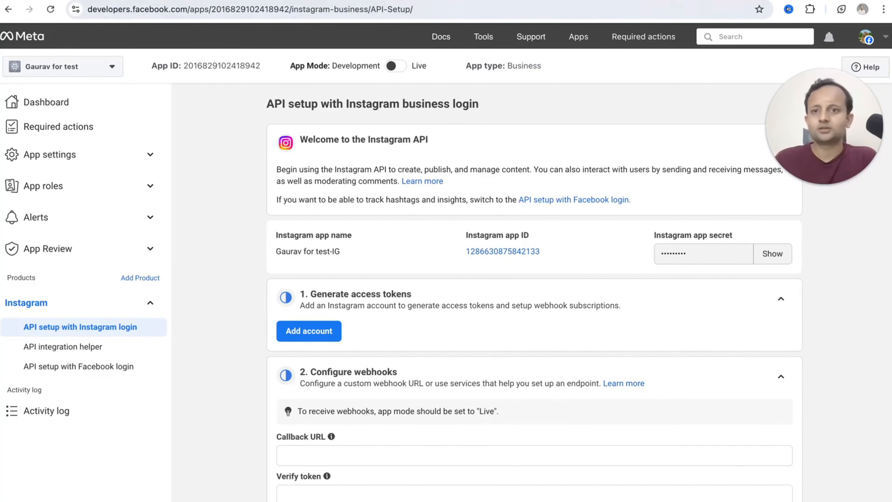
- Switch to the n8n workflow and examine the branch from Edit Fields4 through the two Facebook Graph API posting nodes
{"action": "key", "text": "ctrl+Tab"}
{"action": "scroll", "coordinate": [384, 345], "scroll_direction": "down", "scroll_amount": 3}
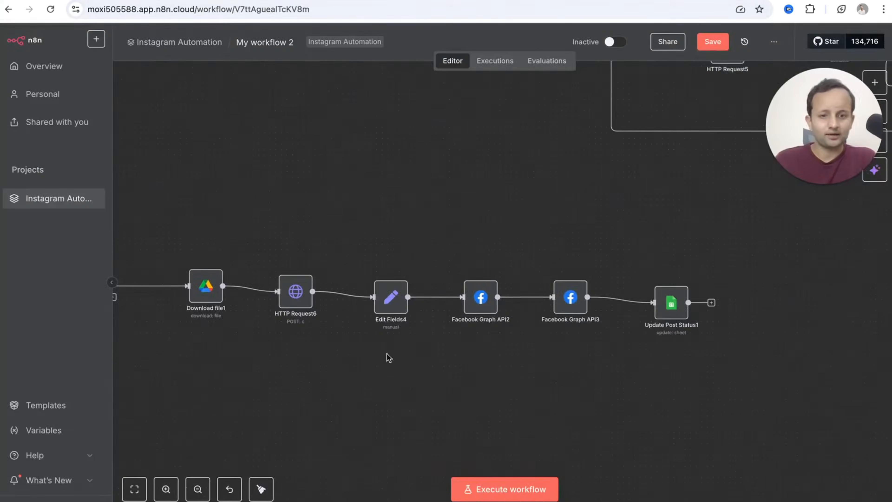
{"action": "scroll", "coordinate": [388, 358], "scroll_direction": "down", "scroll_amount": 6}
{"action": "scroll", "coordinate": [403, 400], "scroll_direction": "down", "scroll_amount": 2}
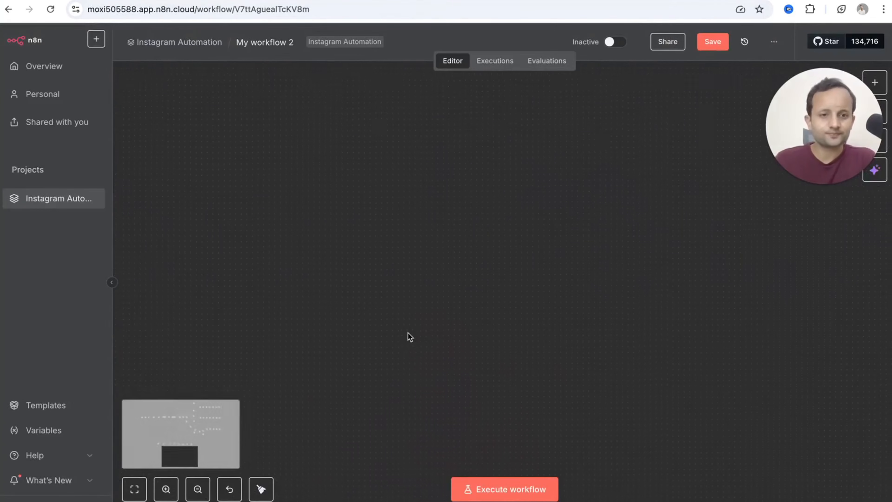
{"action": "scroll", "coordinate": [457, 324], "scroll_direction": "up", "scroll_amount": 2}
{"action": "scroll", "coordinate": [557, 293], "scroll_direction": "up", "scroll_amount": 2}
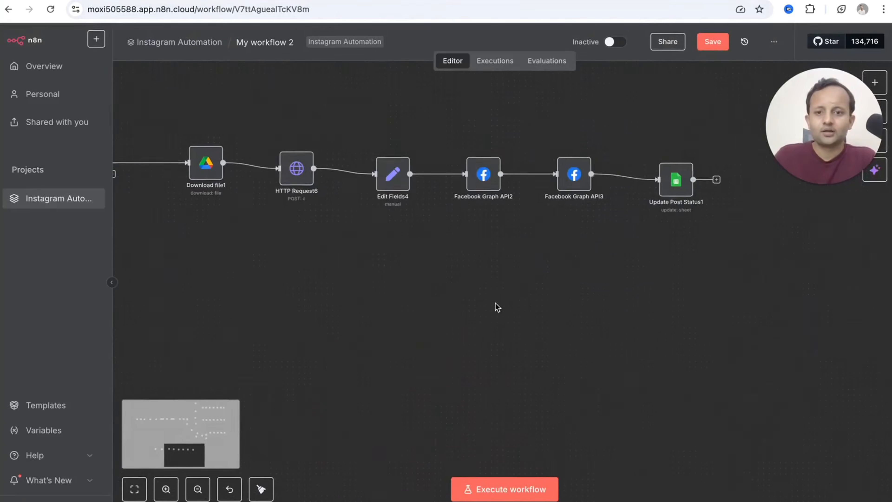
{"action": "scroll", "coordinate": [496, 306], "scroll_direction": "up", "scroll_amount": 3}
{"action": "scroll", "coordinate": [423, 302], "scroll_direction": "down", "scroll_amount": 3}
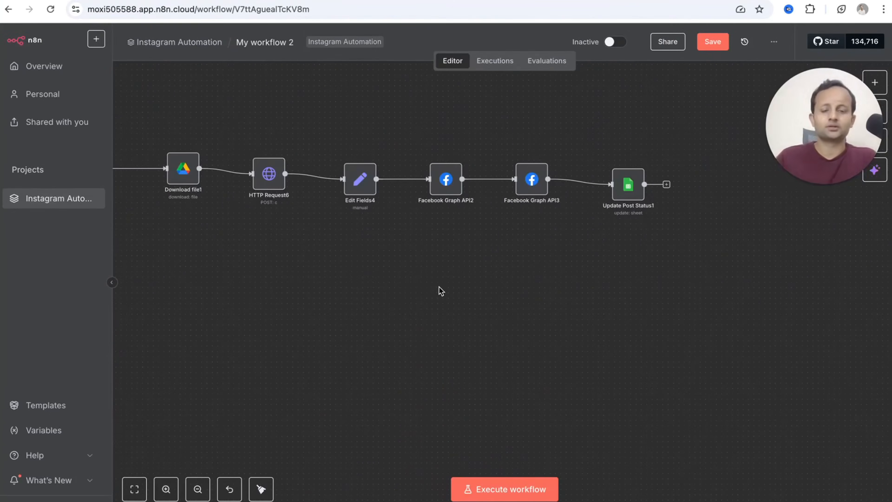
{"action": "scroll", "coordinate": [441, 291], "scroll_direction": "up", "scroll_amount": 5}
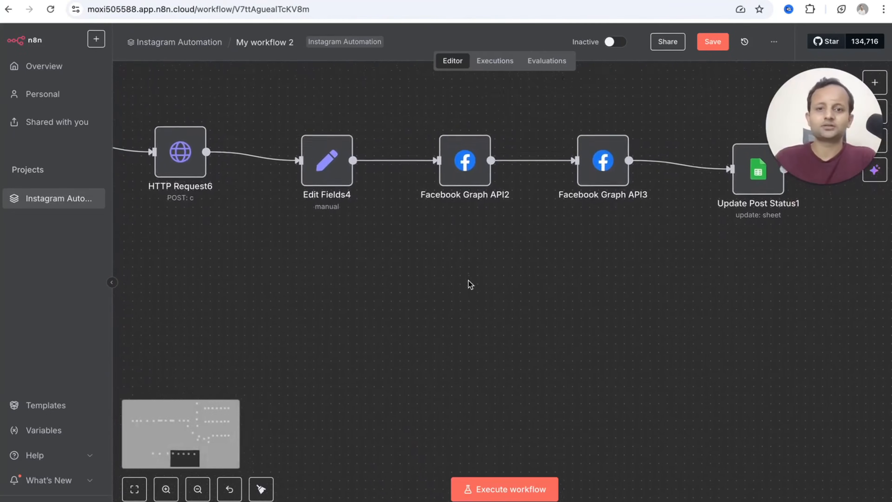
{"action": "scroll", "coordinate": [470, 283], "scroll_direction": "up", "scroll_amount": 4}
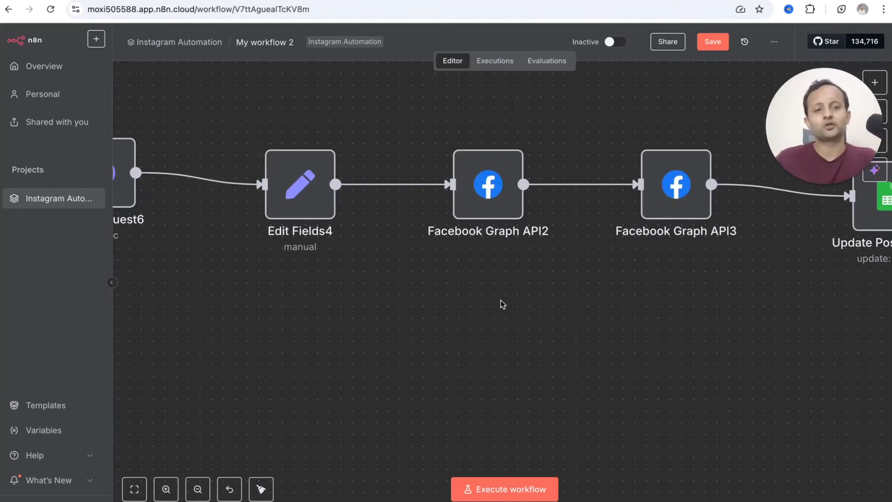
{"action": "scroll", "coordinate": [504, 309], "scroll_direction": "up", "scroll_amount": 2}
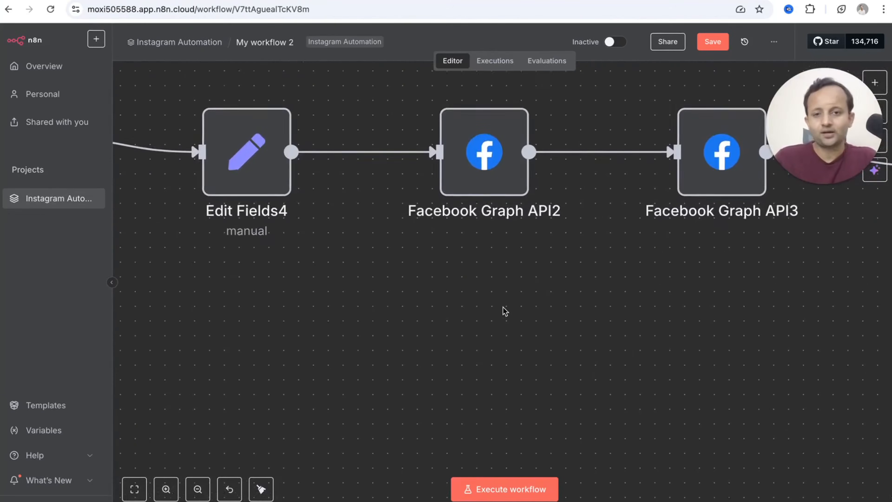
- Rename the Facebook Graph API2 node as "Container for graph api"
{"action": "left_click", "coordinate": [493, 208]}
{"action": "double_click", "coordinate": [493, 209]}
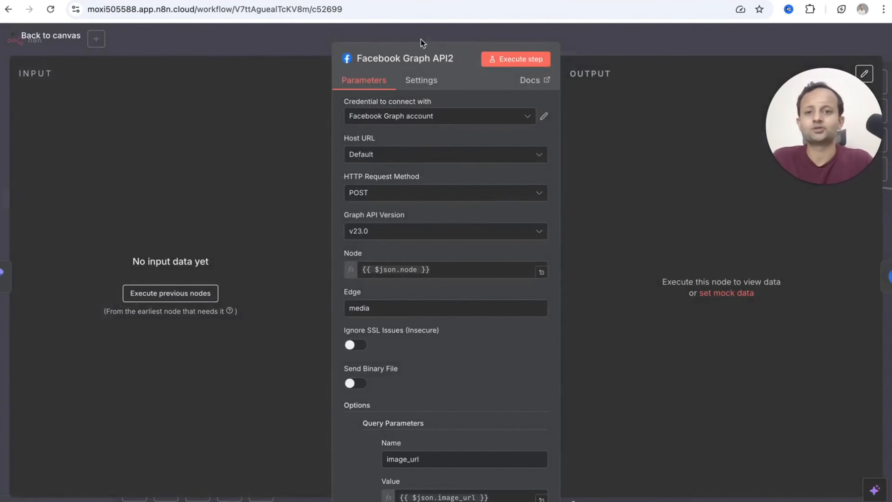
{"action": "left_click", "coordinate": [422, 59]}
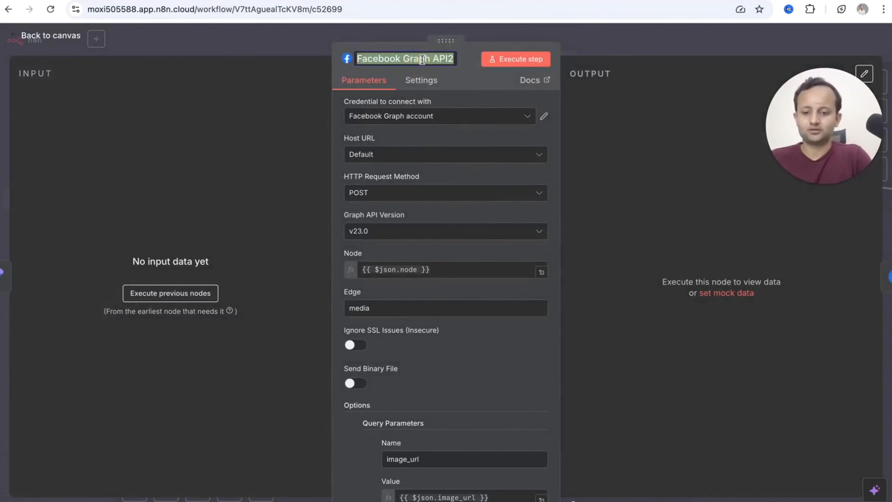
{"action": "type", "text": "Containe"}
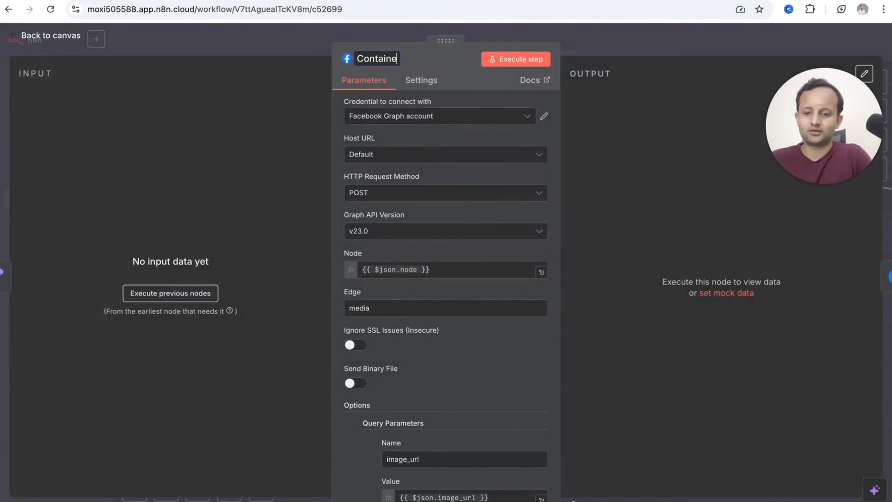
{"action": "type", "text": "r for graph api"}
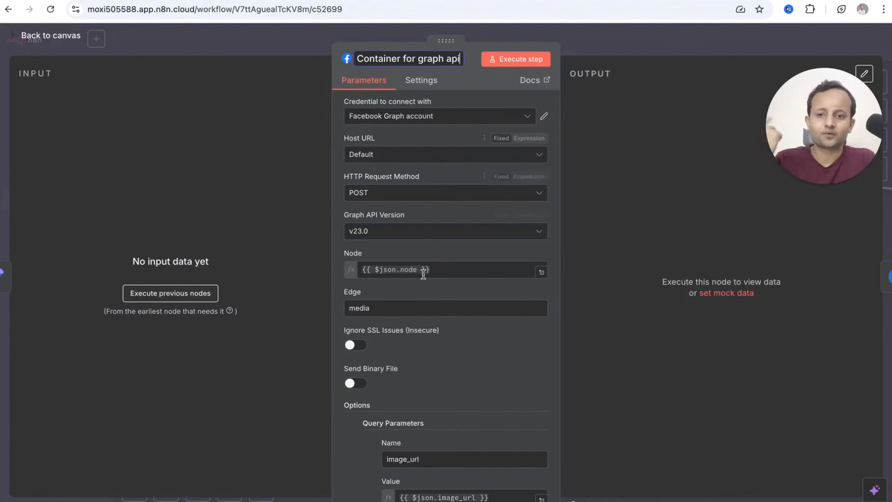
- Review the container node's image_url and caption query parameters and return to the canvas
{"action": "scroll", "coordinate": [423, 281], "scroll_direction": "down", "scroll_amount": 5}
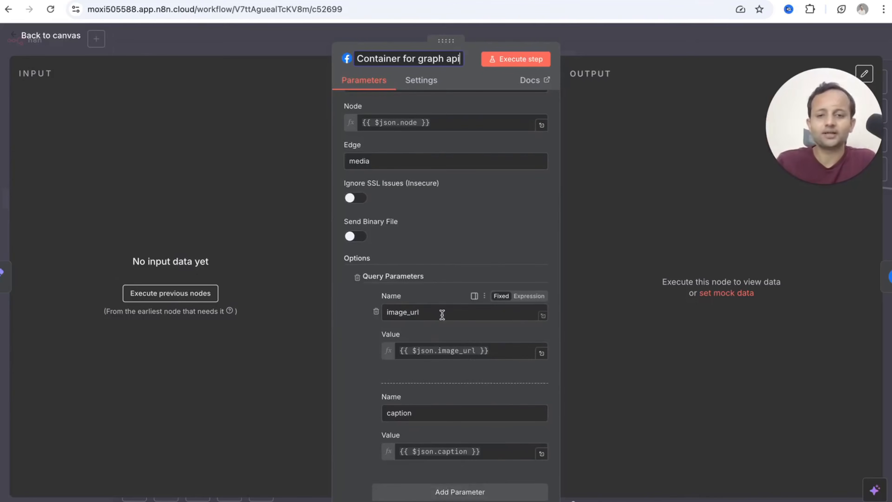
{"action": "scroll", "coordinate": [453, 395], "scroll_direction": "down", "scroll_amount": 1}
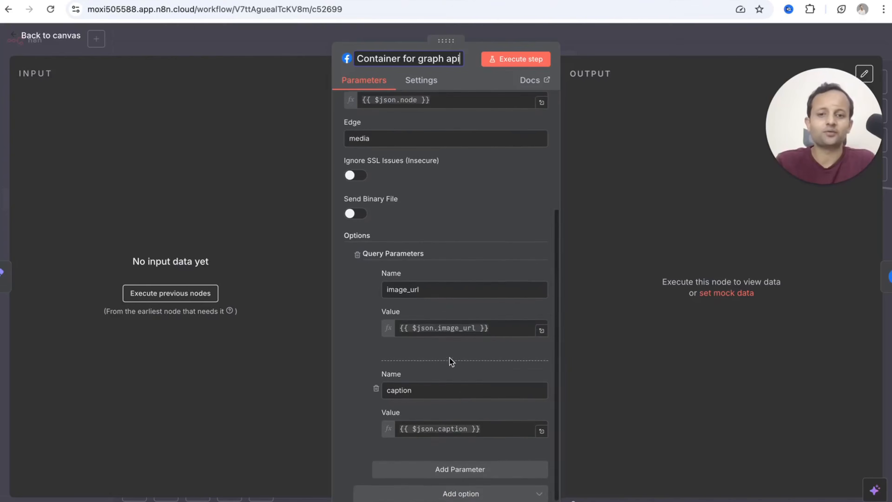
{"action": "scroll", "coordinate": [464, 378], "scroll_direction": "down", "scroll_amount": 1}
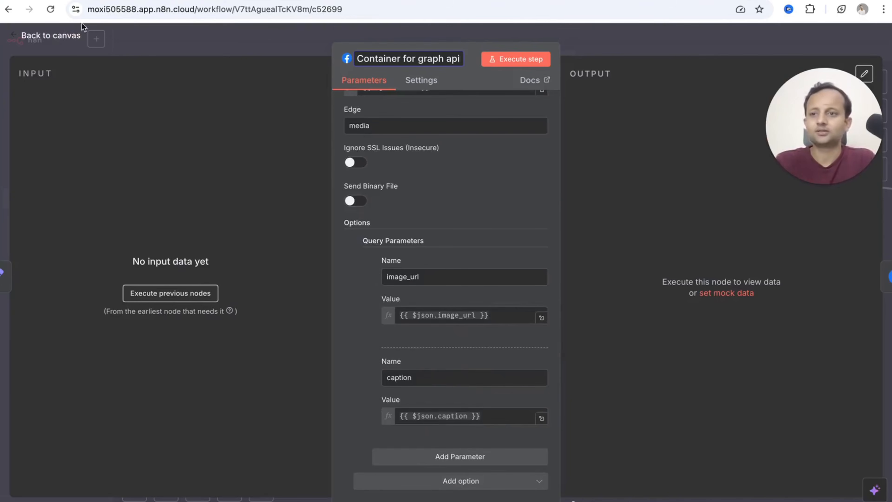
{"action": "key", "text": "Escape"}
- Open the Facebook Graph API3 node and inspect its publishing parameters and its node settings
{"action": "scroll", "coordinate": [494, 311], "scroll_direction": "right", "scroll_amount": 5}
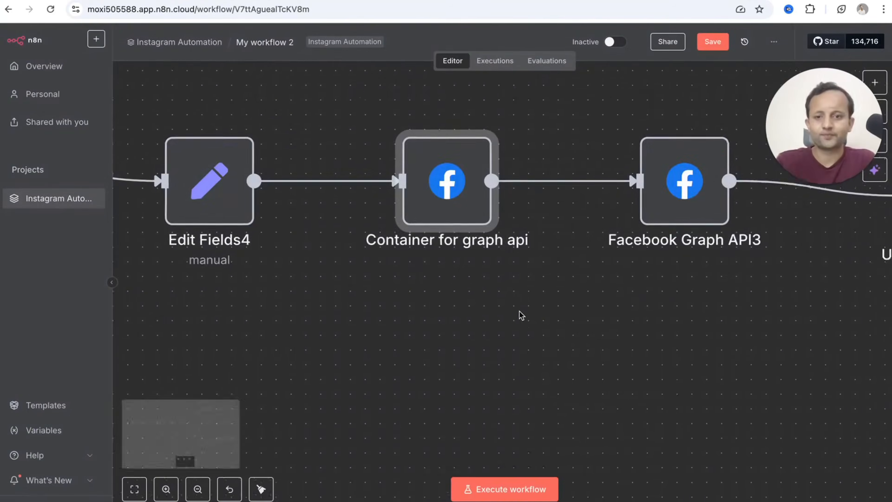
{"action": "scroll", "coordinate": [584, 327], "scroll_direction": "right", "scroll_amount": 3}
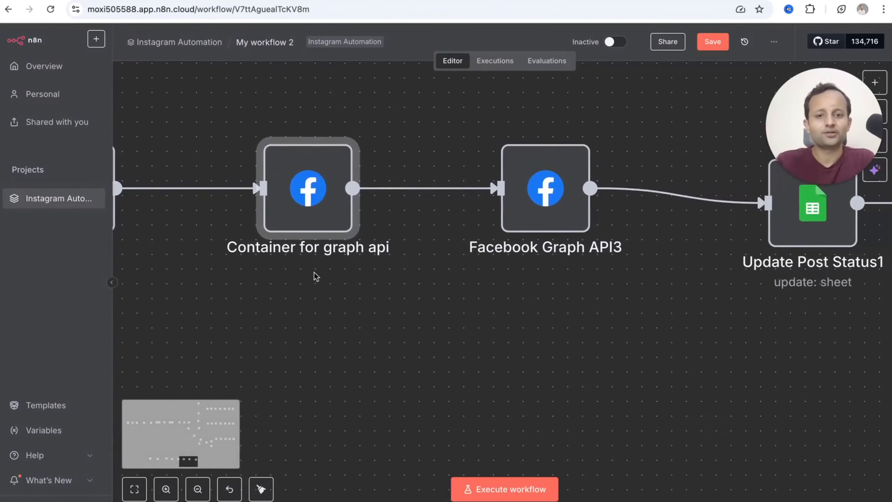
{"action": "left_click", "coordinate": [555, 199]}
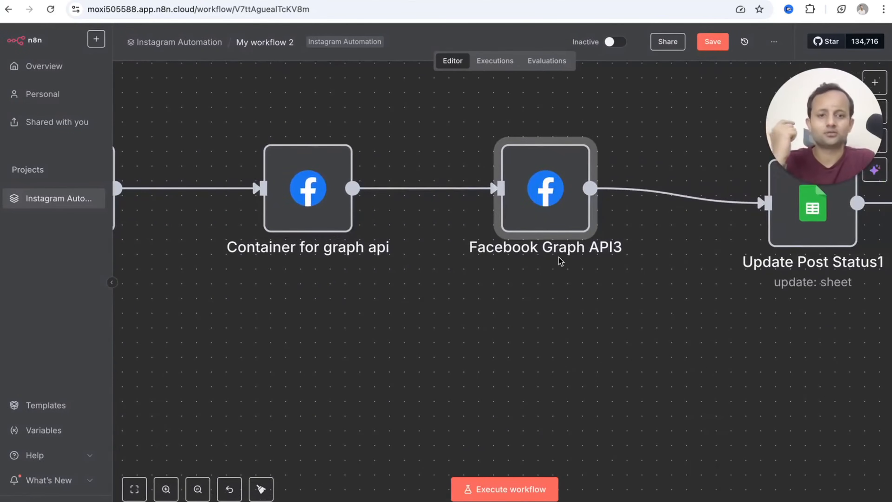
{"action": "double_click", "coordinate": [543, 209]}
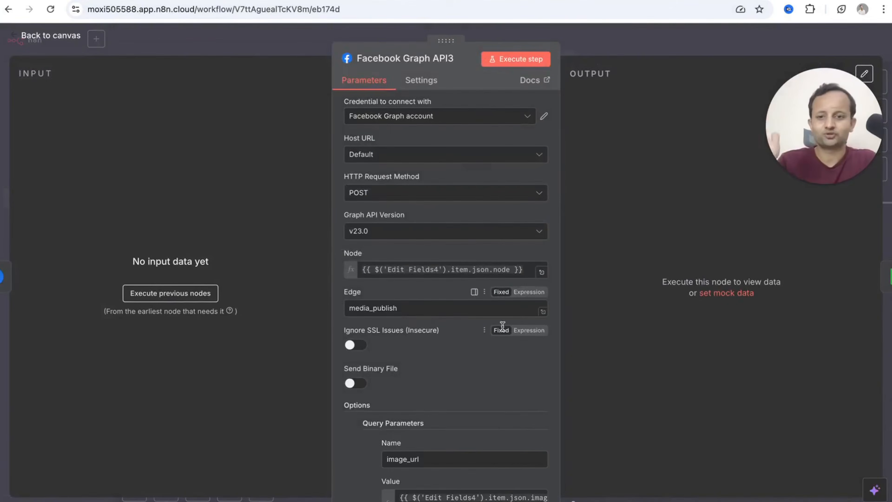
{"action": "scroll", "coordinate": [479, 355], "scroll_direction": "down", "scroll_amount": 2}
{"action": "scroll", "coordinate": [481, 354], "scroll_direction": "up", "scroll_amount": 1}
{"action": "scroll", "coordinate": [481, 354], "scroll_direction": "up", "scroll_amount": 1}
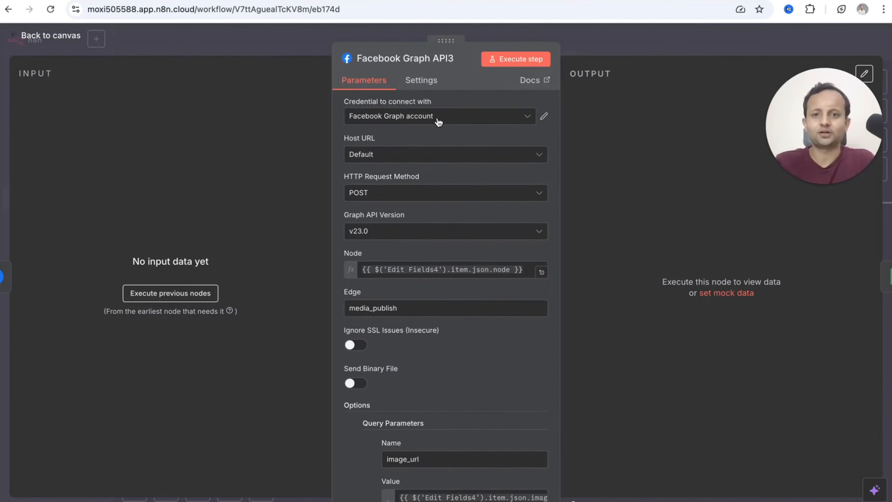
{"action": "left_click", "coordinate": [421, 81]}
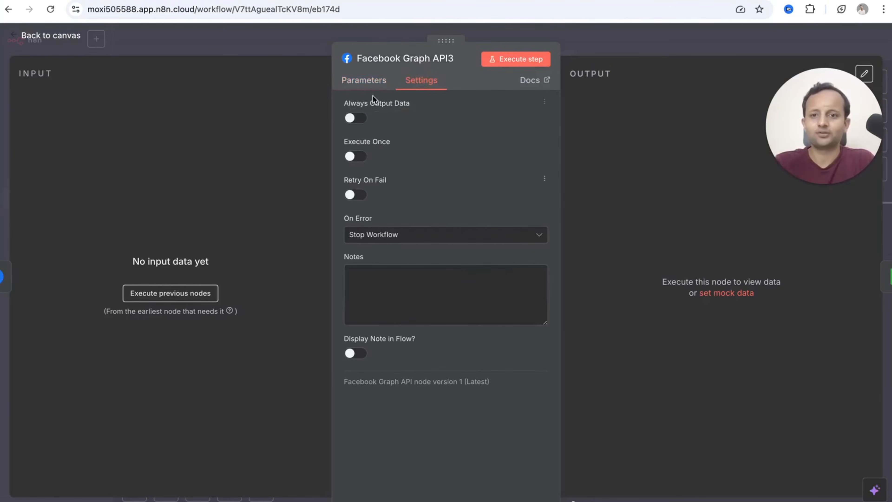
{"action": "left_click", "coordinate": [361, 90]}
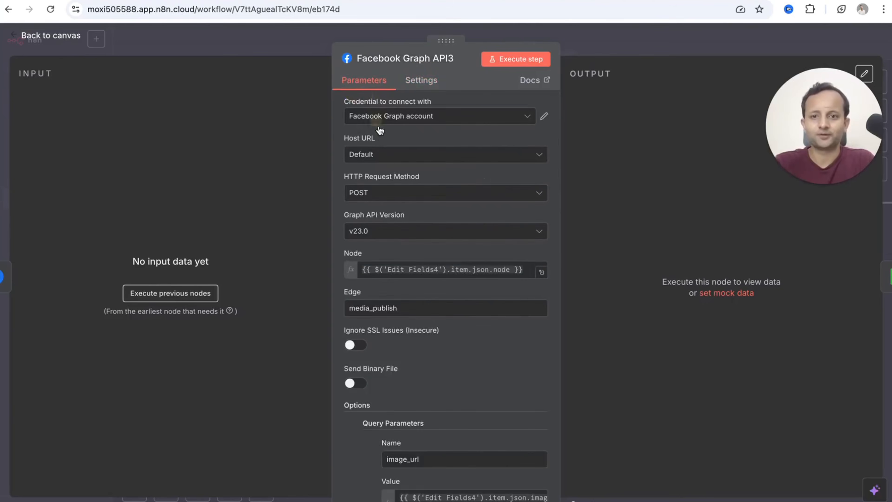
- Open the form for a new Facebook Graph API credential, view its access token field and close it without saving
{"action": "left_click", "coordinate": [480, 118]}
{"action": "left_click", "coordinate": [433, 175]}
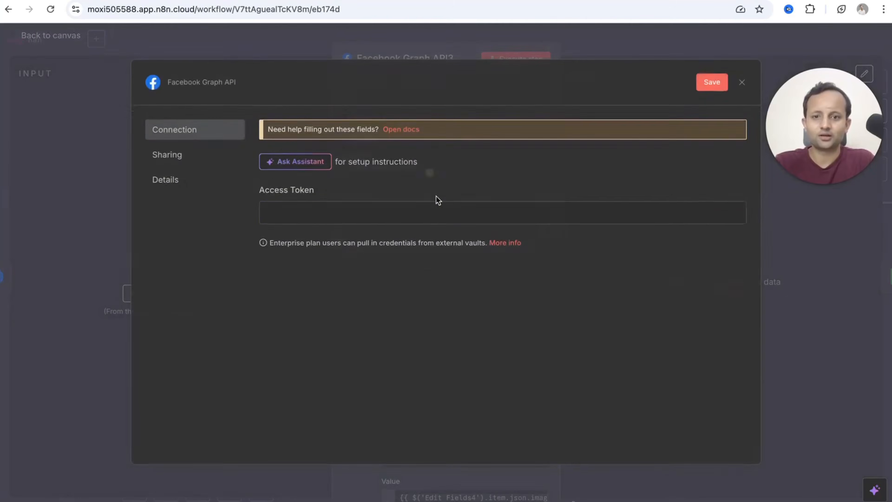
{"action": "left_click", "coordinate": [348, 219]}
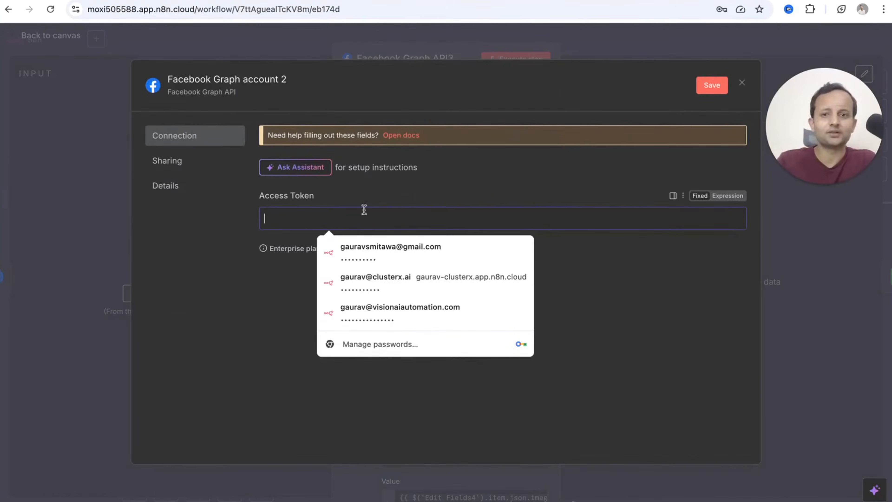
{"action": "left_click", "coordinate": [244, 36]}
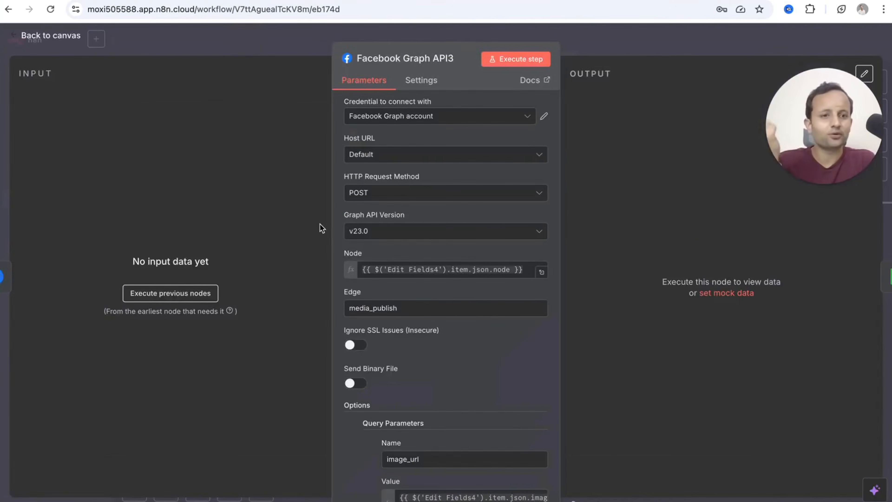
- Review the Facebook Graph API3 node's image_url, caption and creation_id query parameters and return to the canvas
{"action": "scroll", "coordinate": [457, 348], "scroll_direction": "down", "scroll_amount": 5}
{"action": "scroll", "coordinate": [455, 358], "scroll_direction": "down", "scroll_amount": 3}
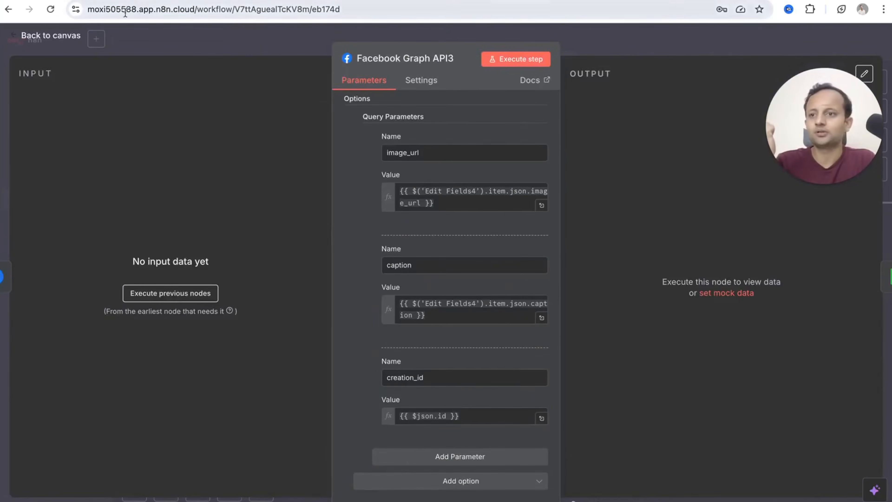
{"action": "left_click", "coordinate": [73, 36]}
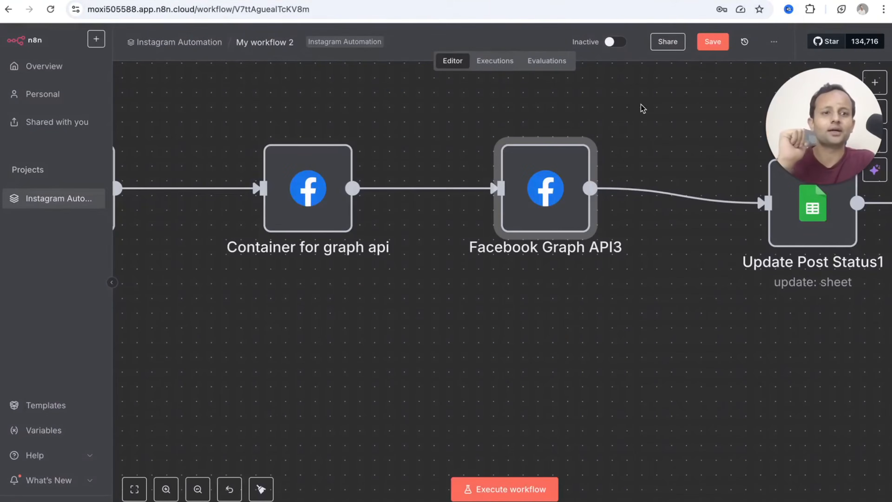
- Revisit the Access Token Debugger and the Meta app's Instagram API setup page, and switch back to the n8n workflow
{"action": "left_click", "coordinate": [777, 0]}
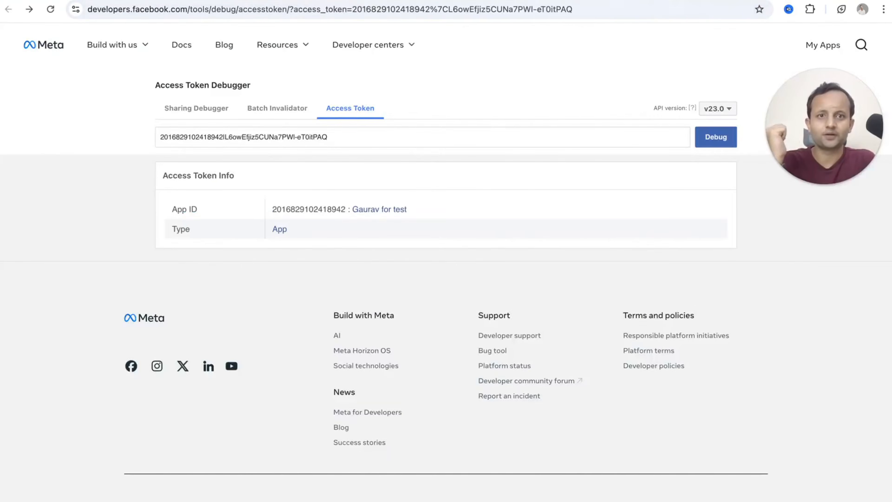
{"action": "left_click", "coordinate": [575, 1]}
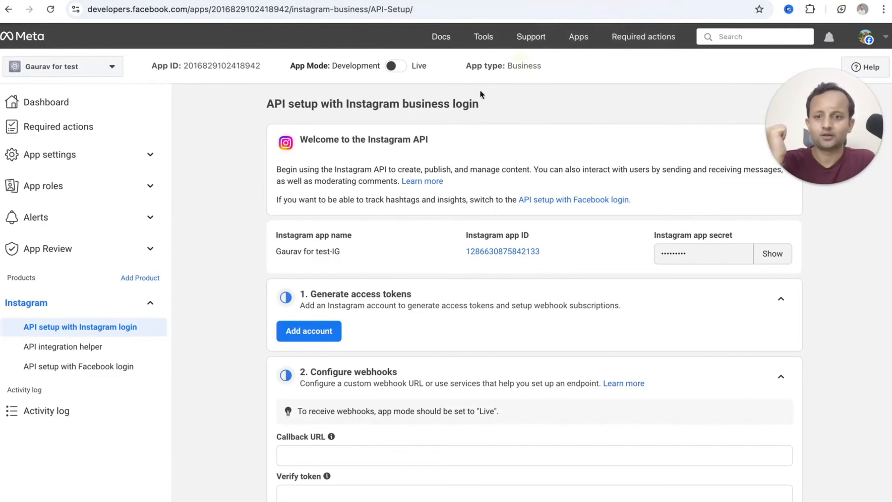
{"action": "left_click", "coordinate": [313, 1]}
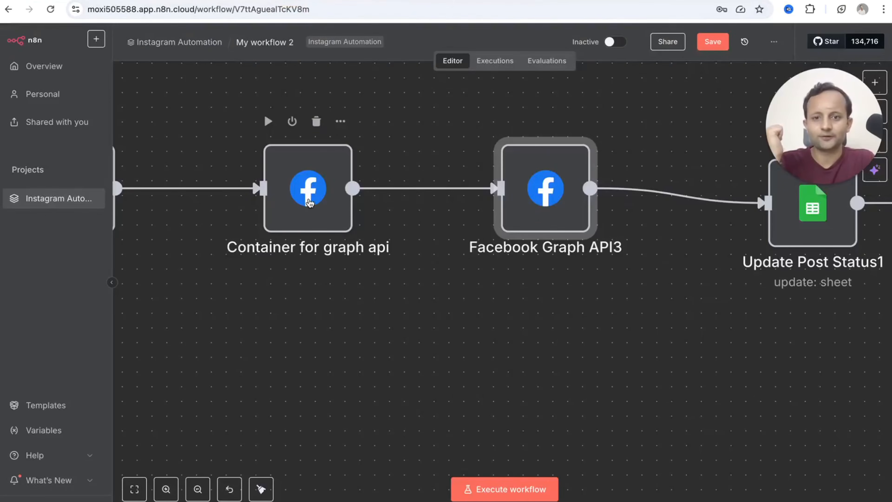
- Reopen the Container for graph api node and examine its node expression, media edge and query parameters
{"action": "double_click", "coordinate": [305, 190]}
{"action": "scroll", "coordinate": [424, 326], "scroll_direction": "down", "scroll_amount": 1}
{"action": "scroll", "coordinate": [423, 326], "scroll_direction": "up", "scroll_amount": 1}
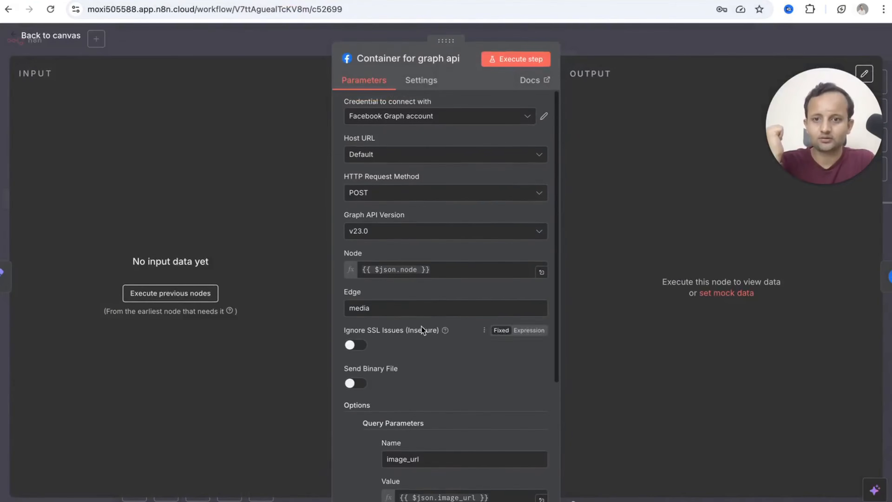
{"action": "left_click", "coordinate": [443, 272]}
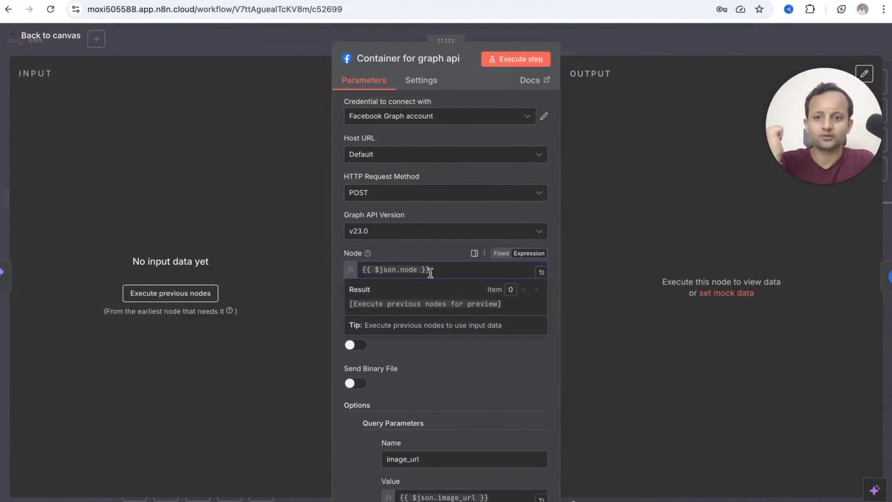
{"action": "left_click", "coordinate": [313, 282]}
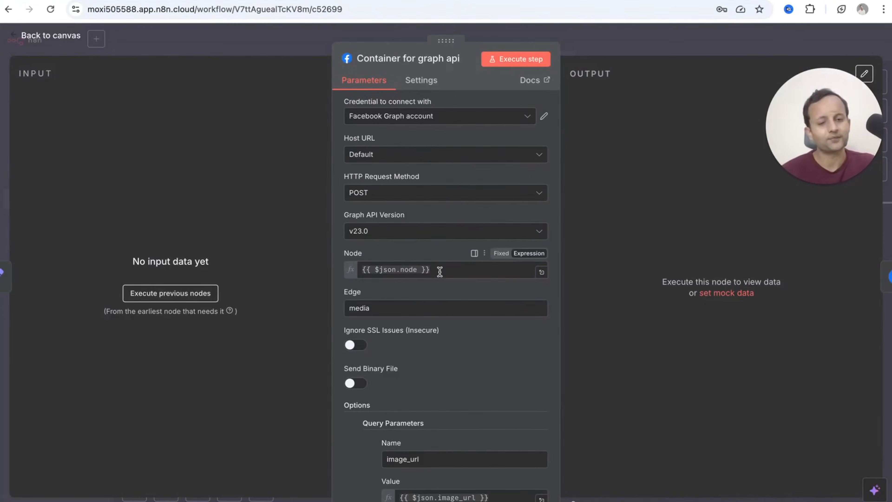
{"action": "scroll", "coordinate": [449, 295], "scroll_direction": "down", "scroll_amount": 1}
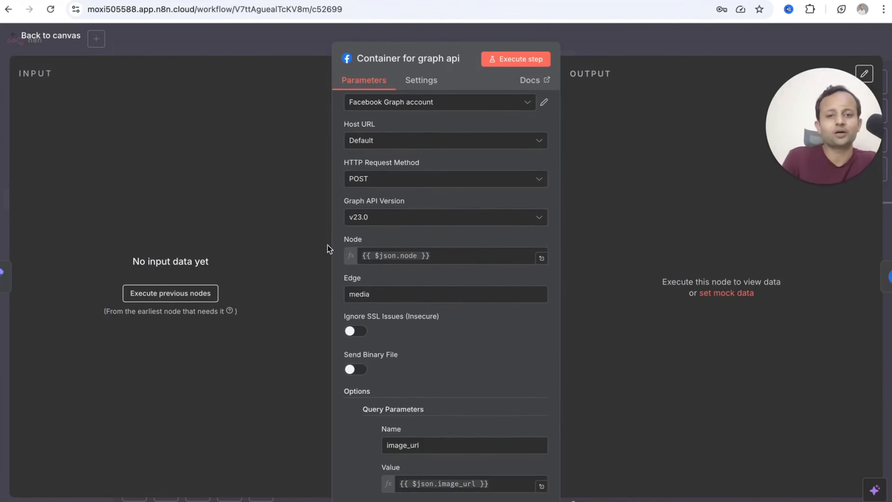
{"action": "scroll", "coordinate": [497, 362], "scroll_direction": "down", "scroll_amount": 5}
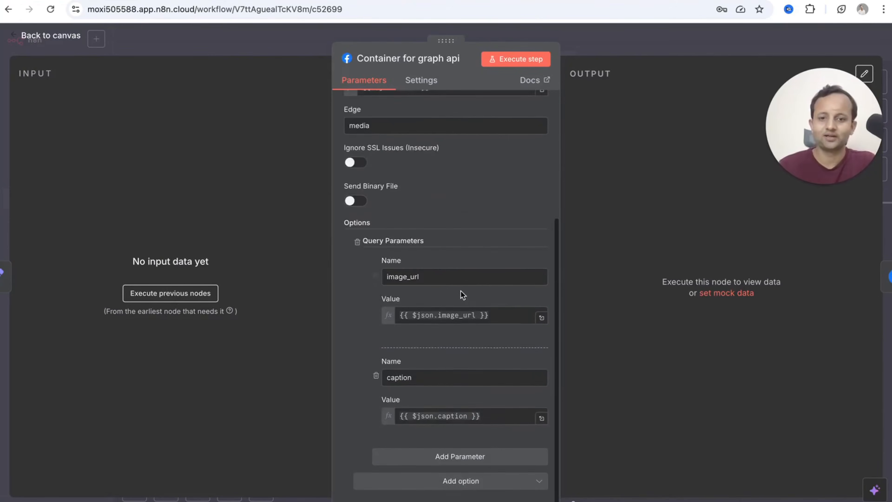
{"action": "scroll", "coordinate": [461, 253], "scroll_direction": "up", "scroll_amount": 5}
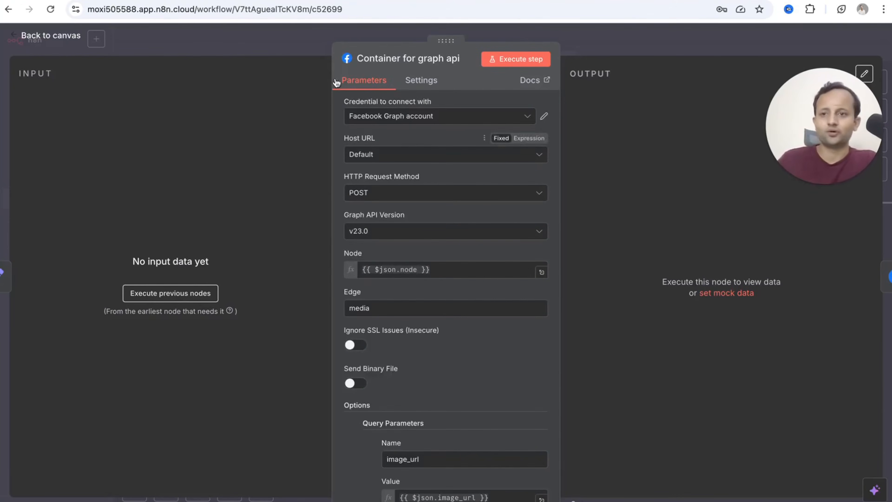
- Leave the container node, review the Update Post Status1 node's Google Sheets row update settings and return to the canvas
{"action": "left_click", "coordinate": [51, 35]}
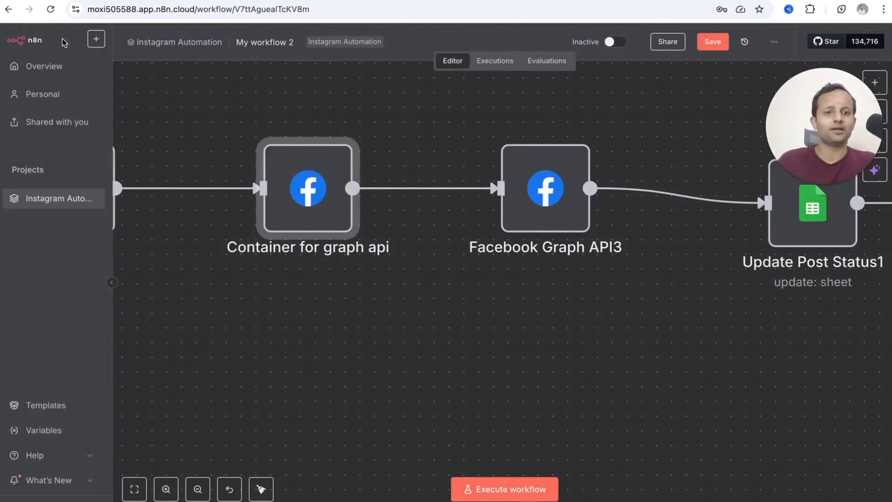
{"action": "scroll", "coordinate": [573, 355], "scroll_direction": "right", "scroll_amount": 5}
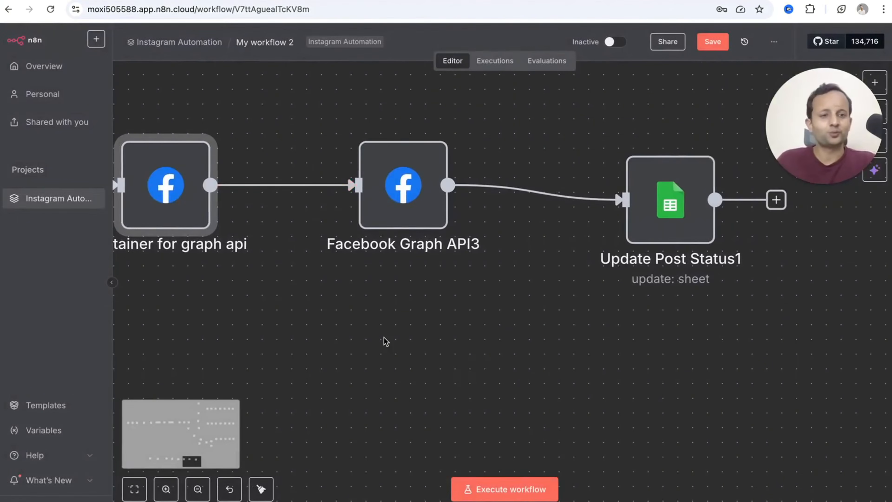
{"action": "scroll", "coordinate": [511, 351], "scroll_direction": "right", "scroll_amount": 3}
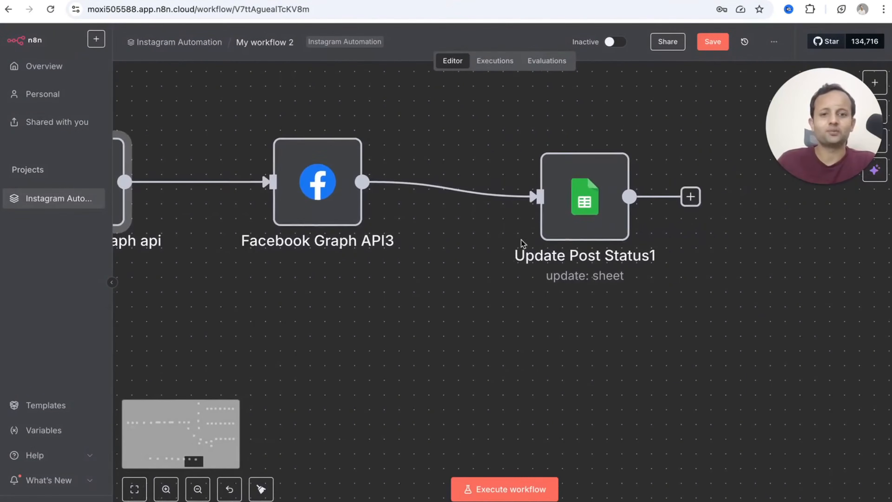
{"action": "left_click", "coordinate": [595, 210]}
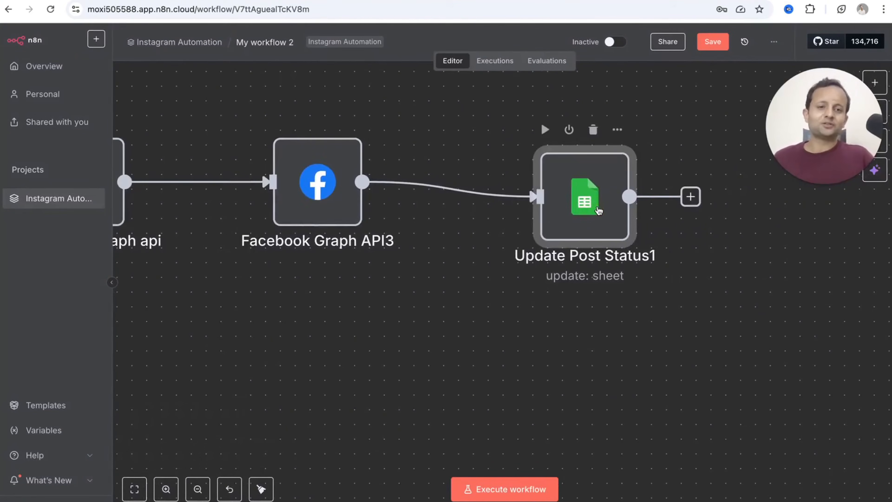
{"action": "double_click", "coordinate": [599, 210]}
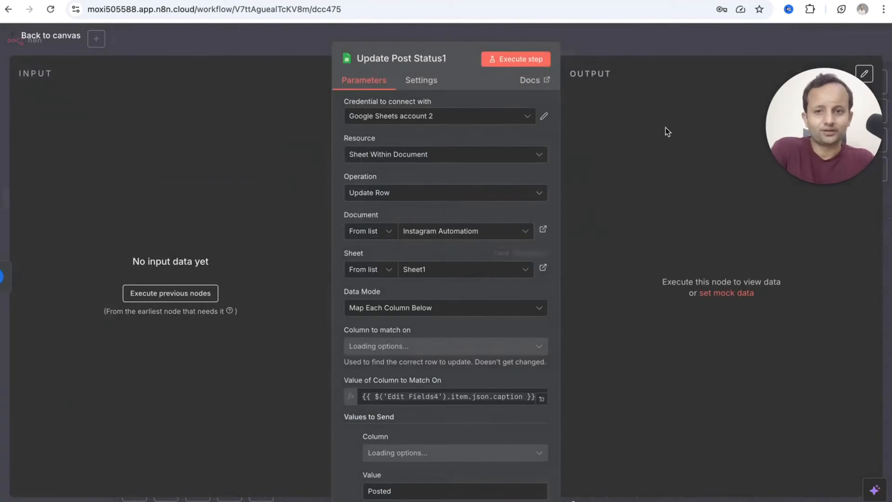
{"action": "left_click", "coordinate": [60, 41]}
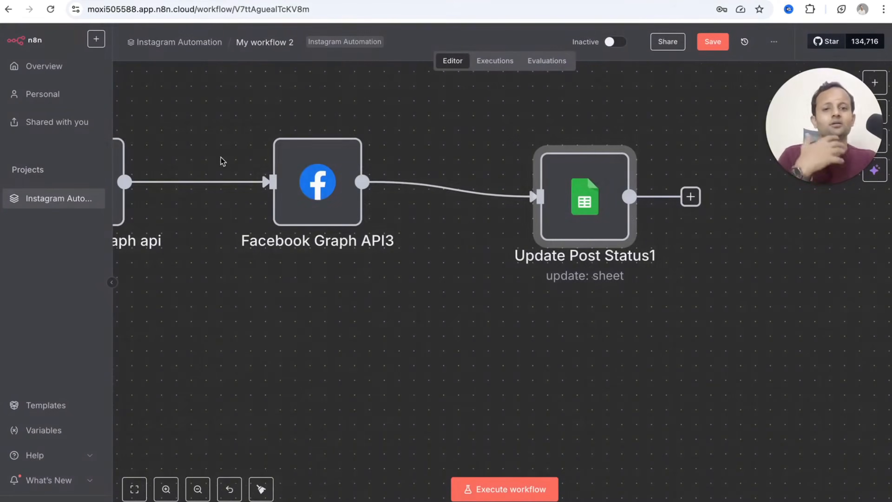
- Save My workflow 2 while leaving for the Instagram Automation project and open My workflow 3
{"action": "scroll", "coordinate": [325, 263], "scroll_direction": "down", "scroll_amount": 5}
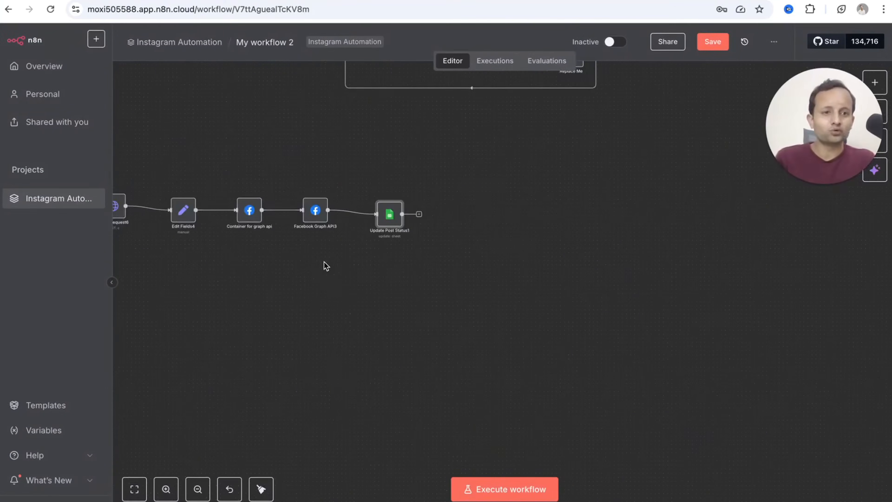
{"action": "scroll", "coordinate": [276, 164], "scroll_direction": "down", "scroll_amount": 5}
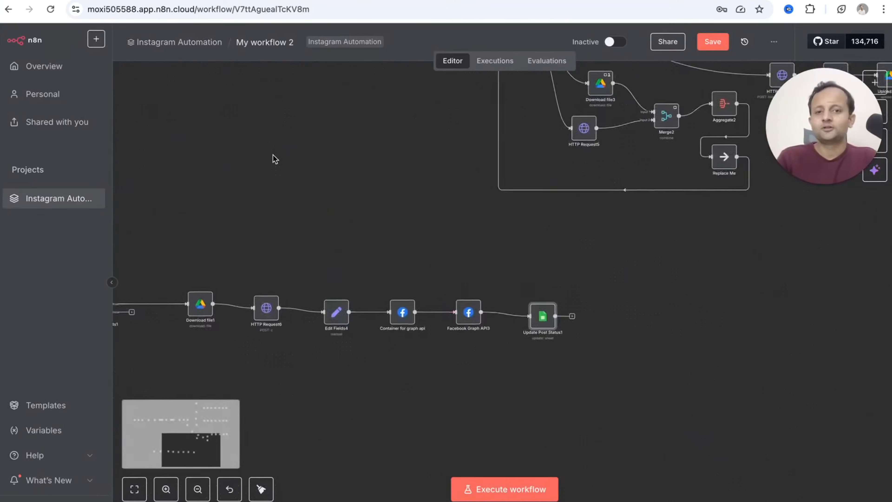
{"action": "scroll", "coordinate": [359, 241], "scroll_direction": "up", "scroll_amount": 5}
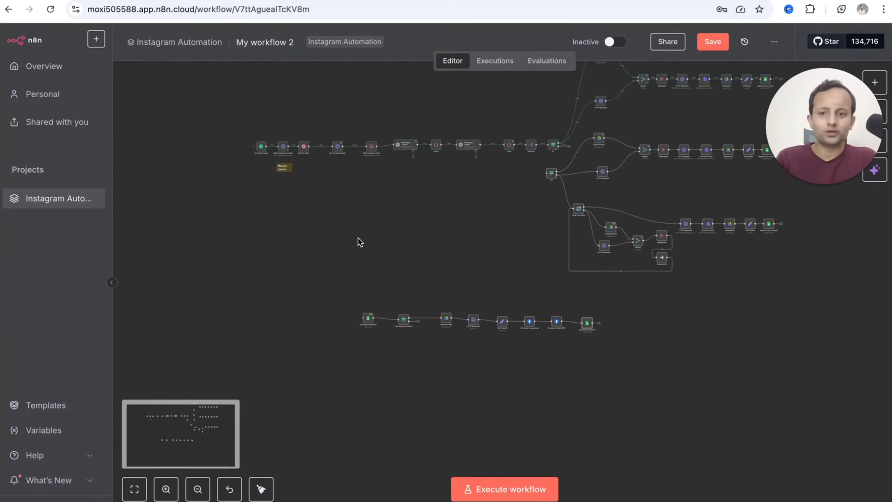
{"action": "scroll", "coordinate": [358, 240], "scroll_direction": "down", "scroll_amount": 2}
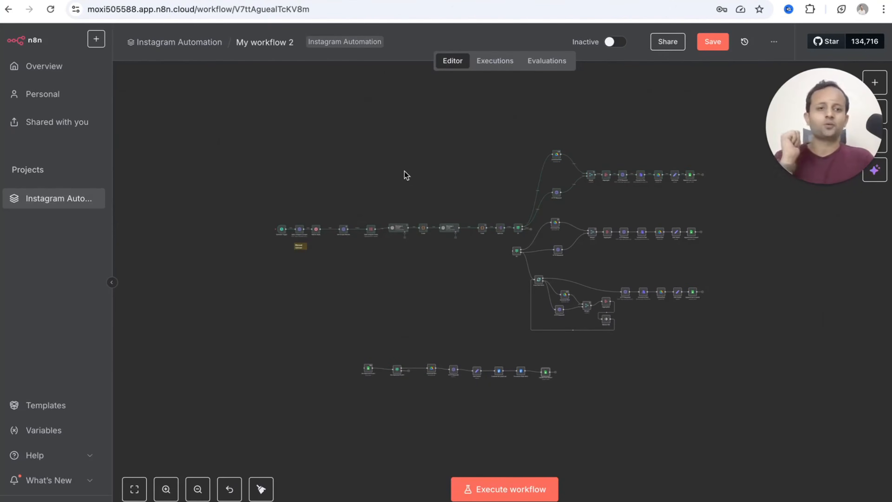
{"action": "left_click", "coordinate": [39, 199]}
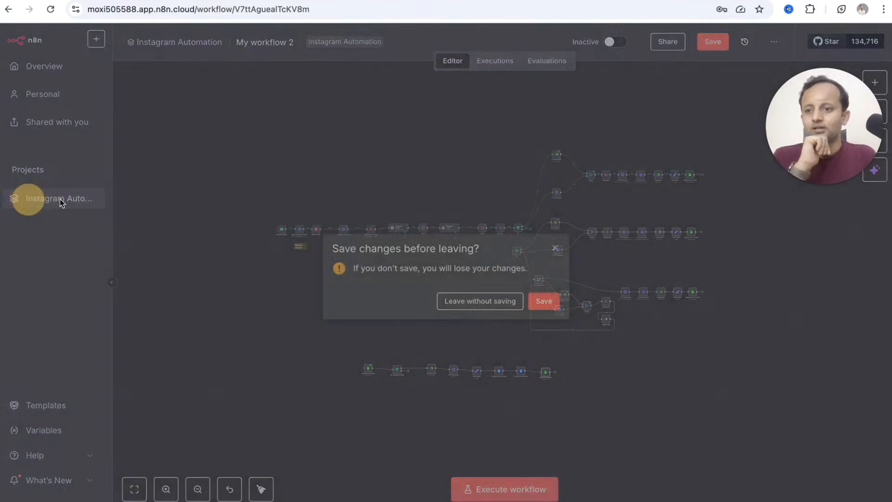
{"action": "left_click", "coordinate": [534, 301]}
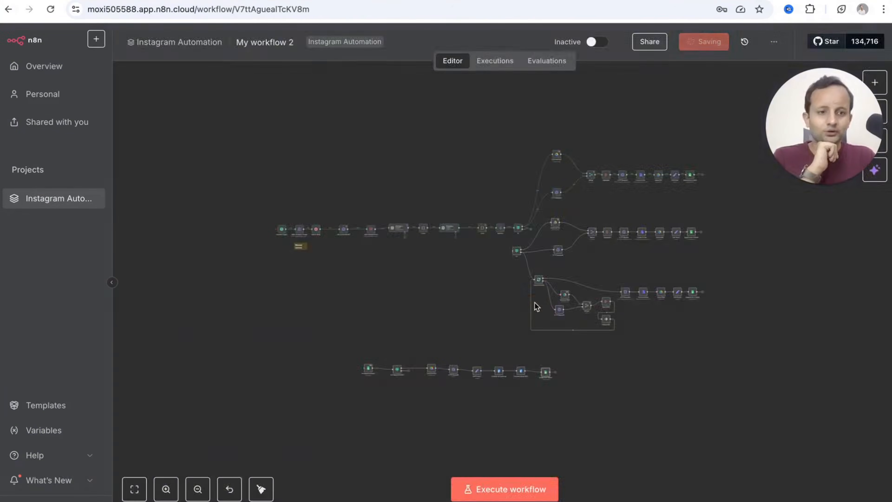
{"action": "left_click", "coordinate": [428, 190]}
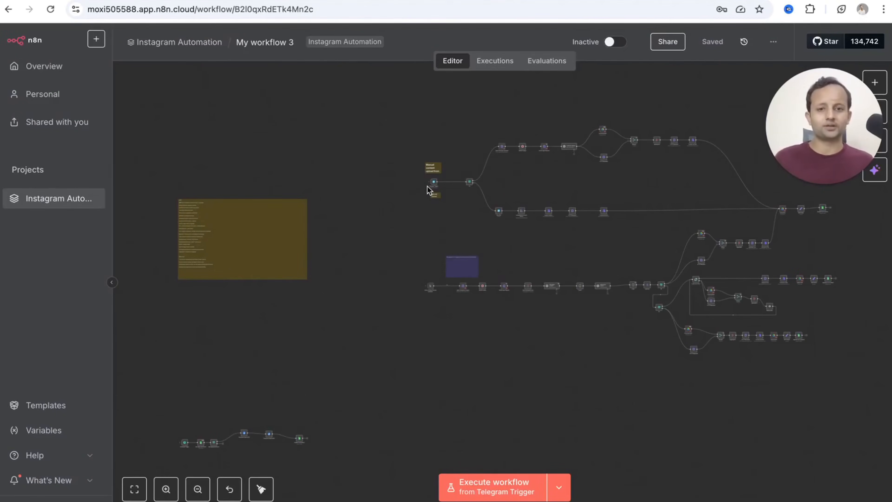
- Examine the Telegram Trigger's manual upload branches and the competitor-post scraping flow in My workflow 3
{"action": "scroll", "coordinate": [440, 192], "scroll_direction": "up", "scroll_amount": 5}
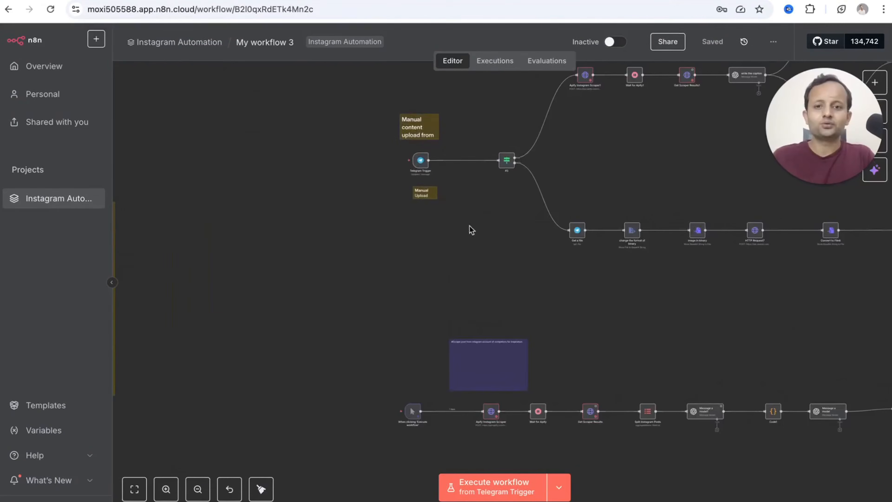
{"action": "scroll", "coordinate": [442, 257], "scroll_direction": "down", "scroll_amount": 4}
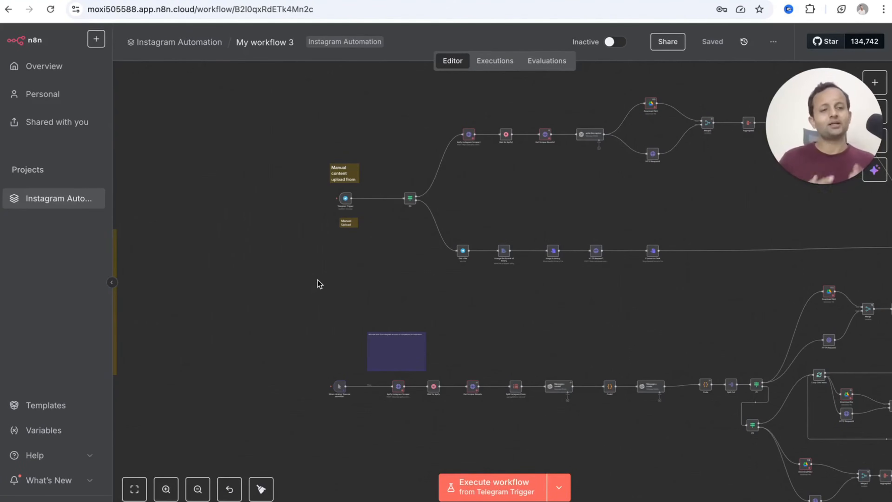
{"action": "scroll", "coordinate": [652, 205], "scroll_direction": "right", "scroll_amount": 10}
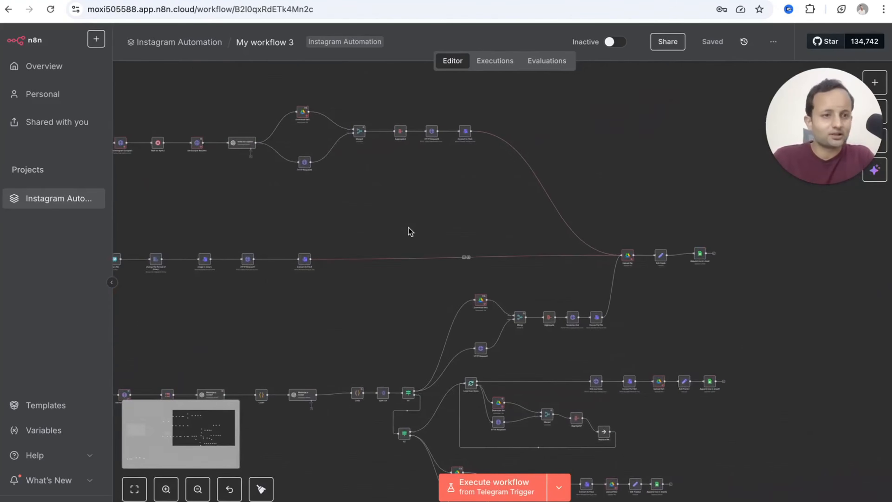
{"action": "scroll", "coordinate": [225, 238], "scroll_direction": "left", "scroll_amount": 6}
{"action": "scroll", "coordinate": [255, 259], "scroll_direction": "up", "scroll_amount": 3}
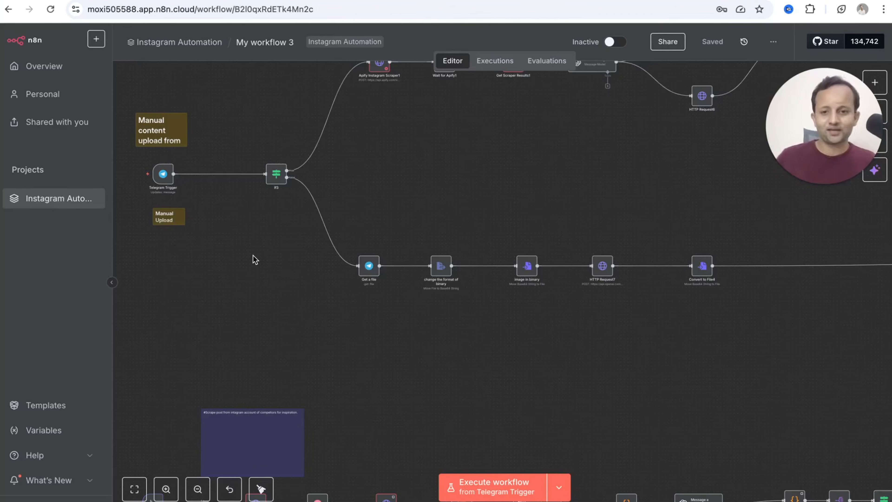
{"action": "scroll", "coordinate": [255, 259], "scroll_direction": "down", "scroll_amount": 5}
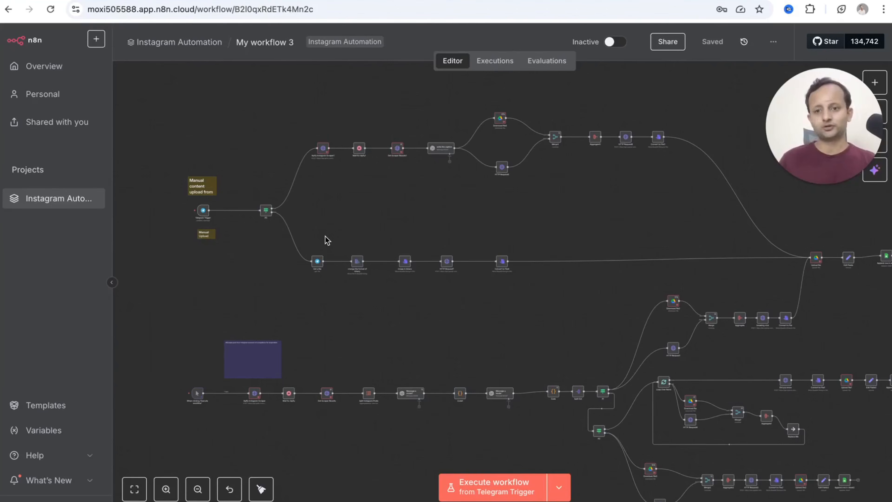
{"action": "scroll", "coordinate": [327, 240], "scroll_direction": "down", "scroll_amount": 3}
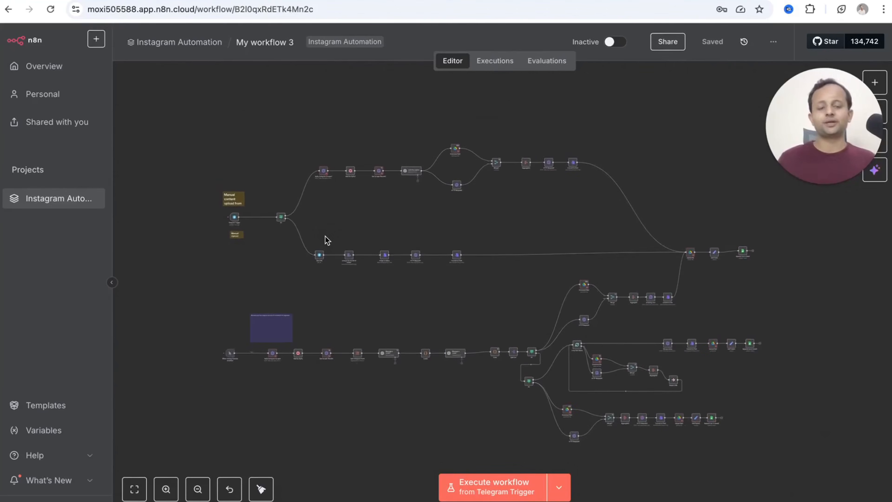